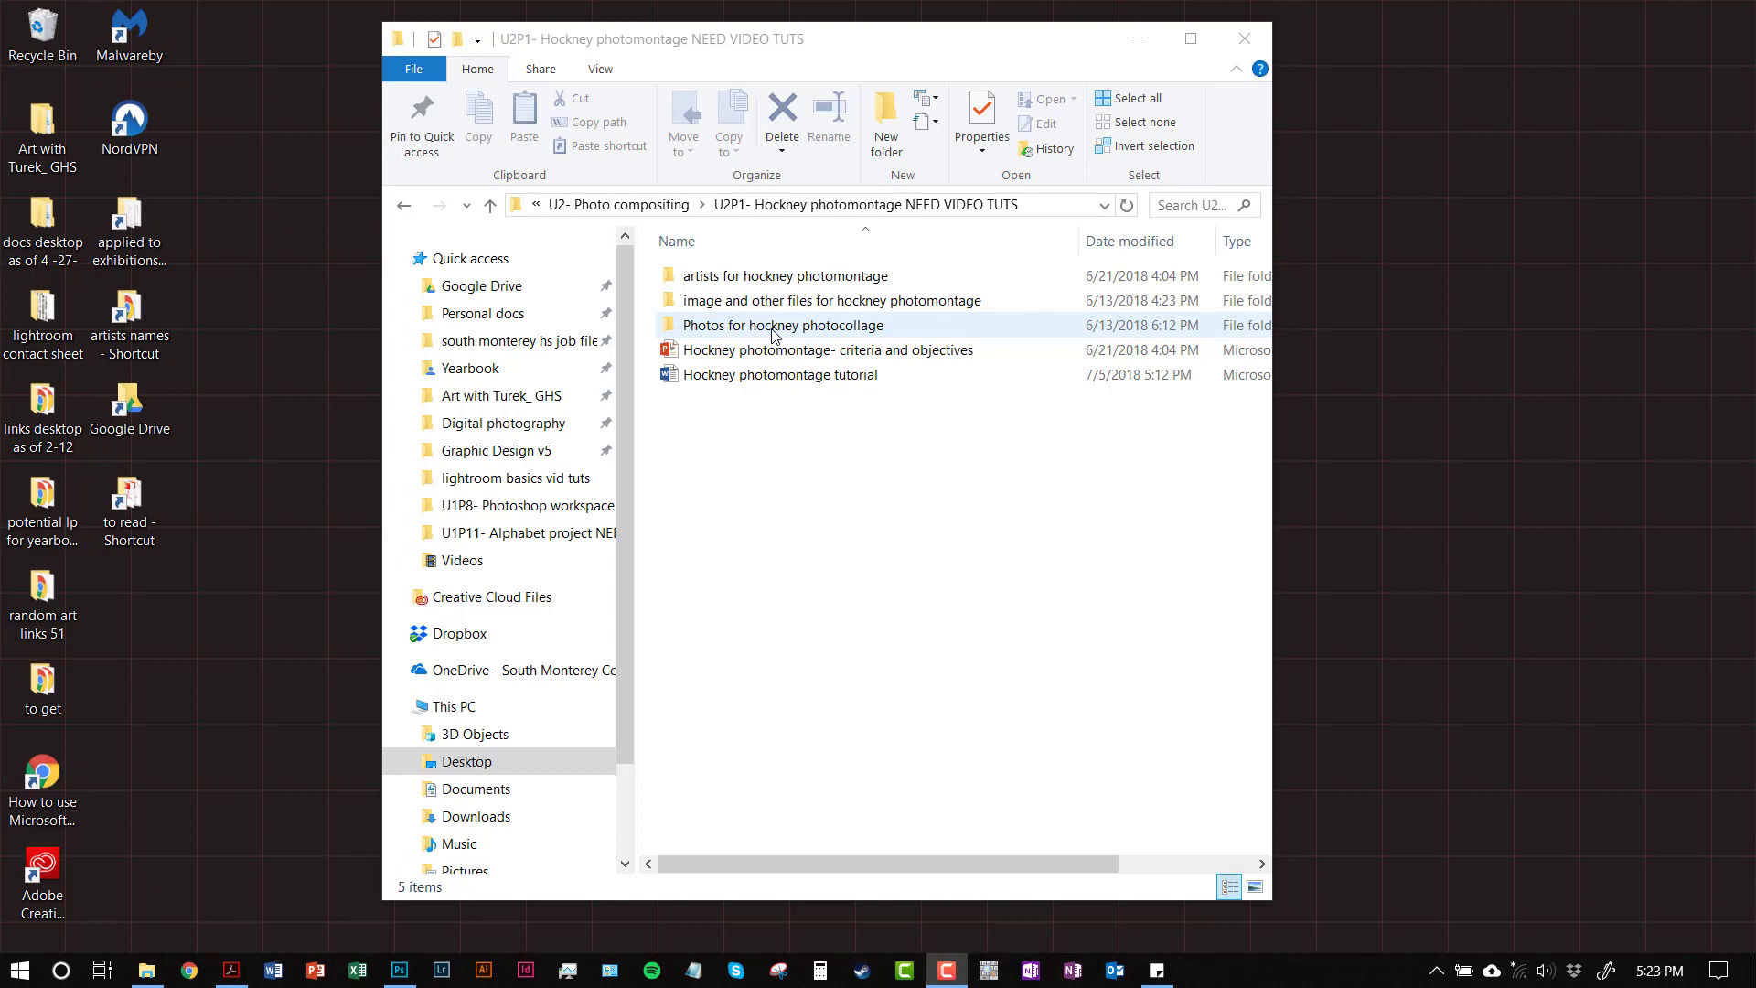
Open the 'Photos for hockney photocollage' folder to view its 18 dated street photos
{"action": "left_click", "coordinate": [819, 331]}
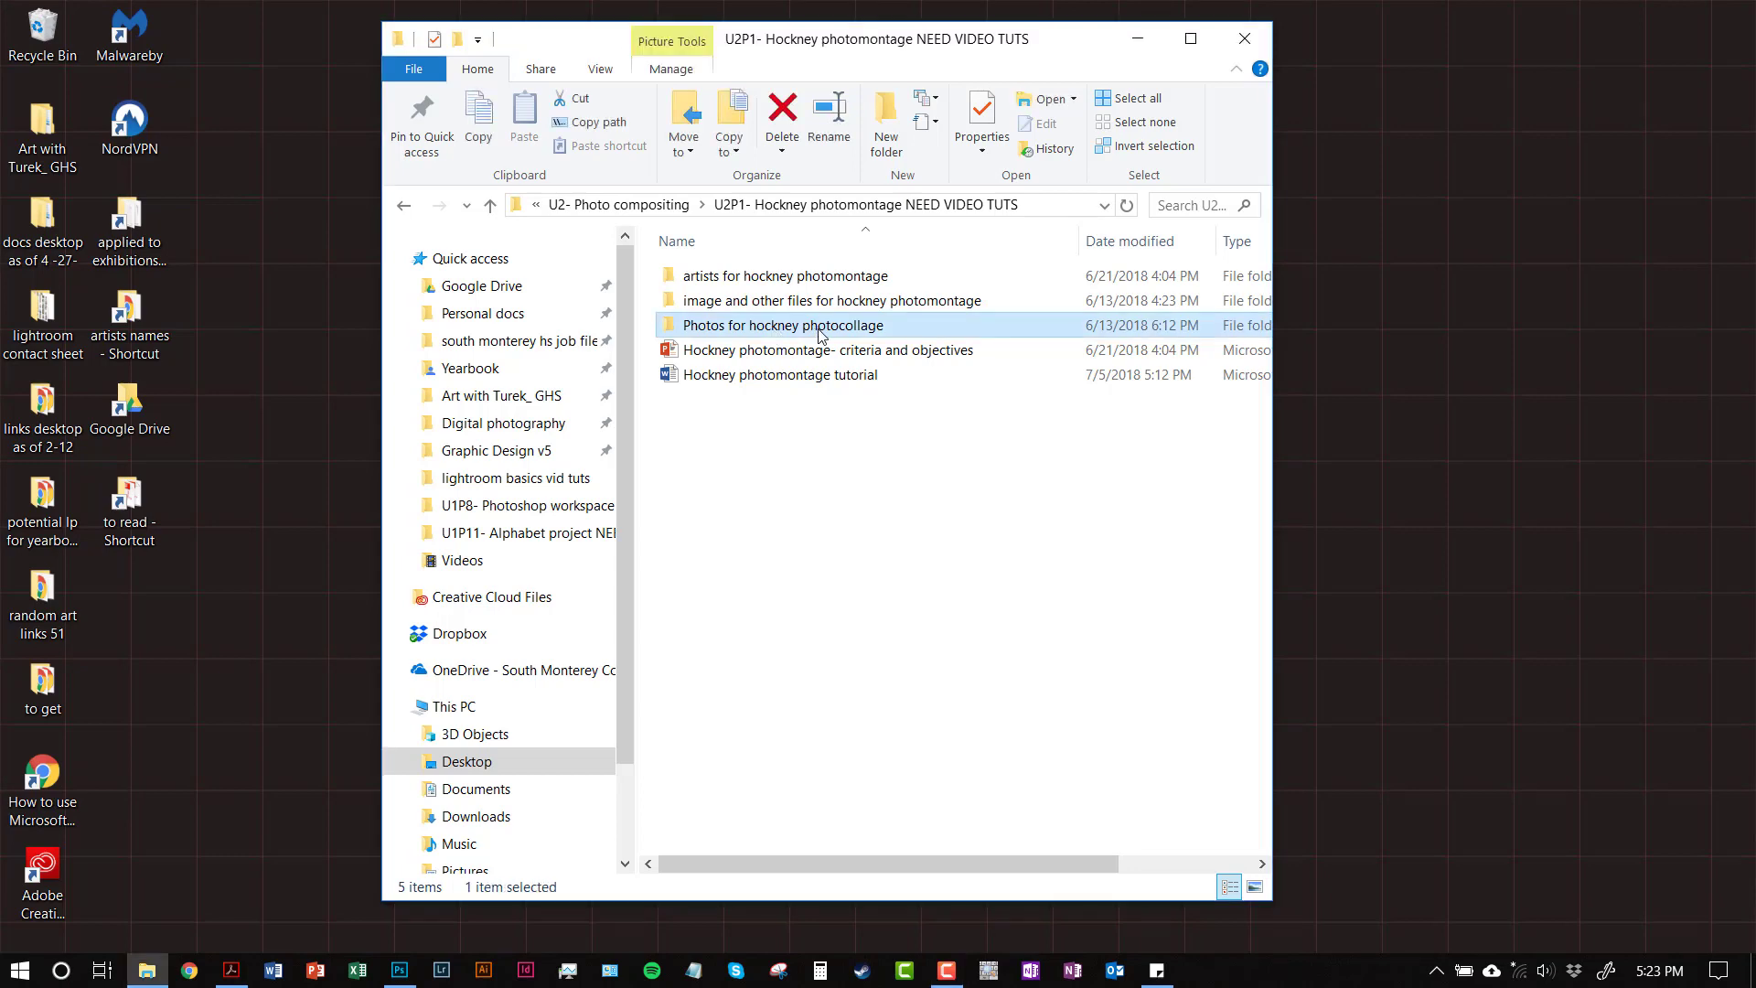
{"action": "double_click", "coordinate": [820, 333]}
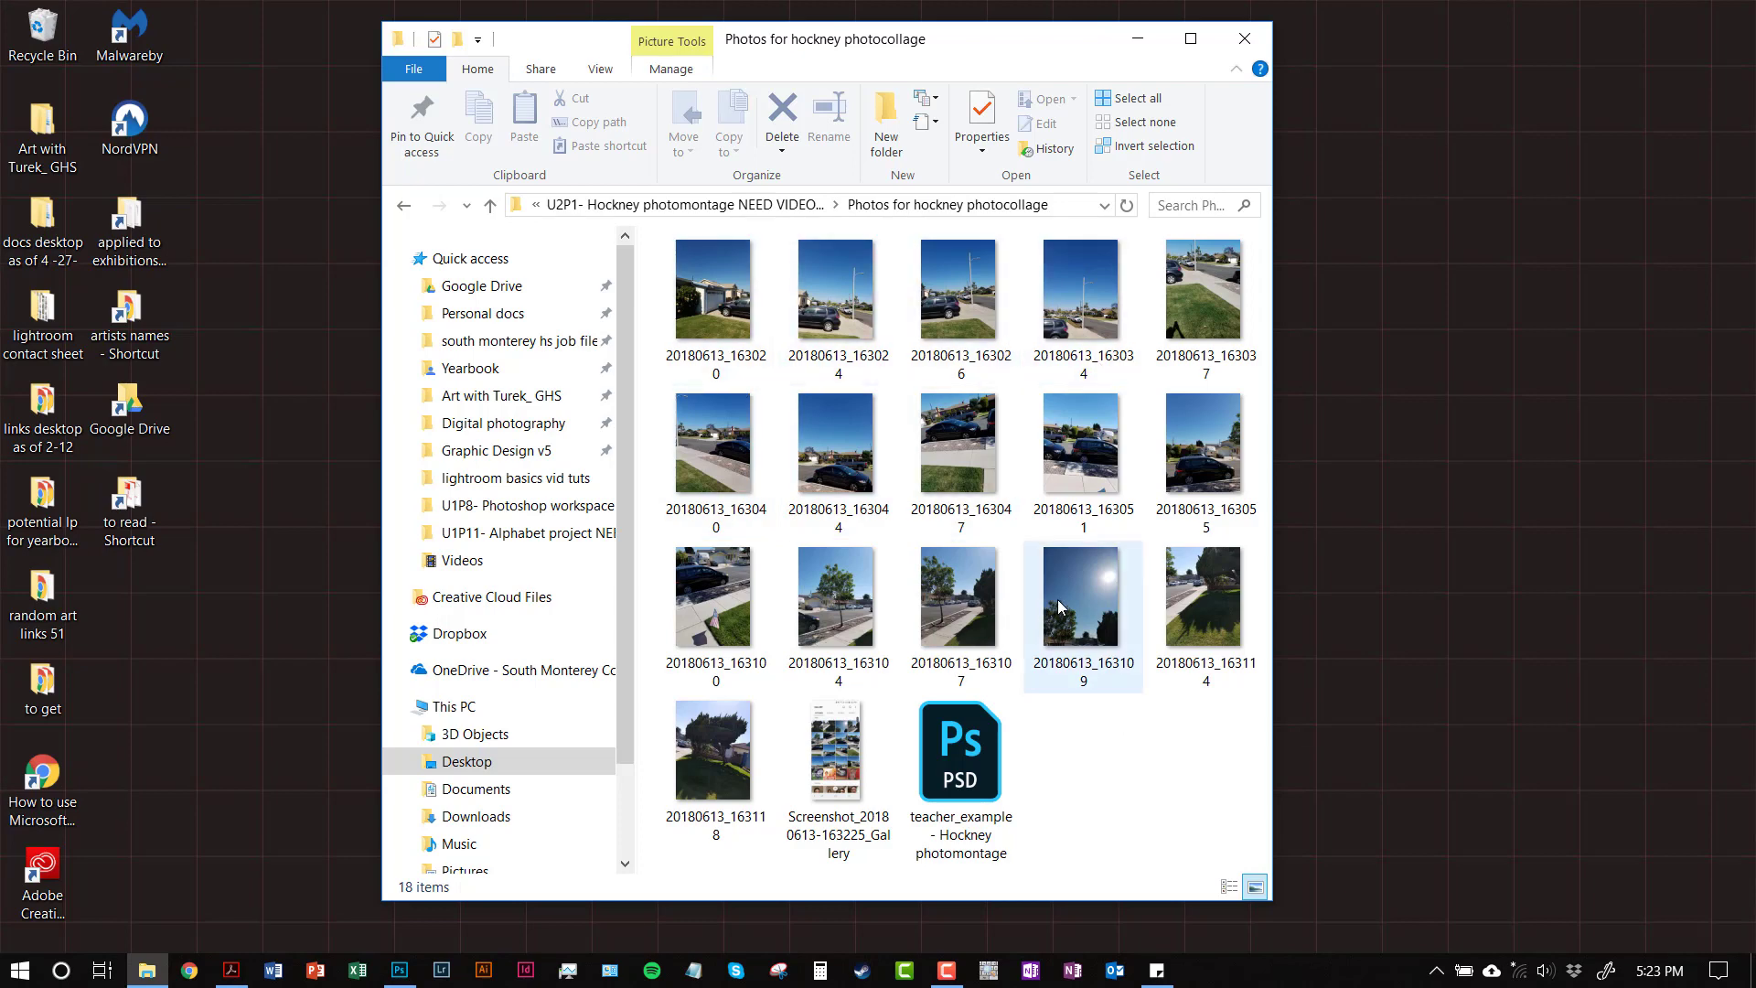
{"action": "mouse_move", "coordinate": [1058, 607]}
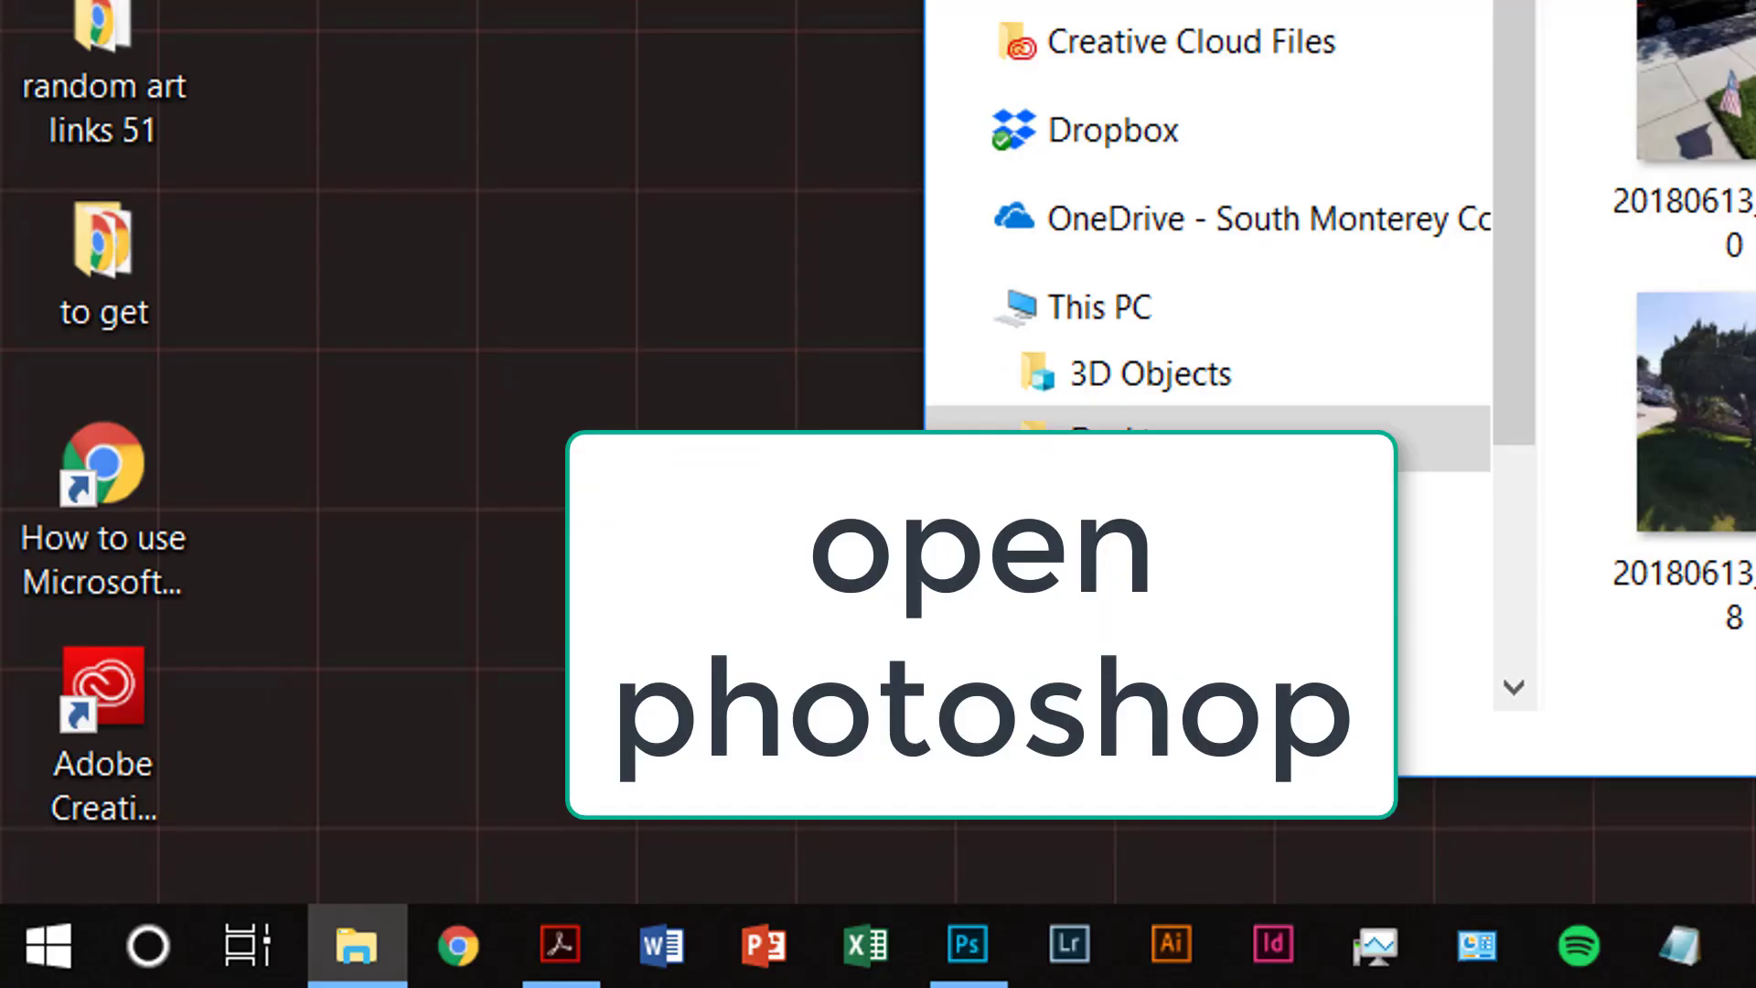
Launch Adobe Photoshop CC 2018 from the Start menu to its start screen
{"action": "left_click", "coordinate": [34, 940]}
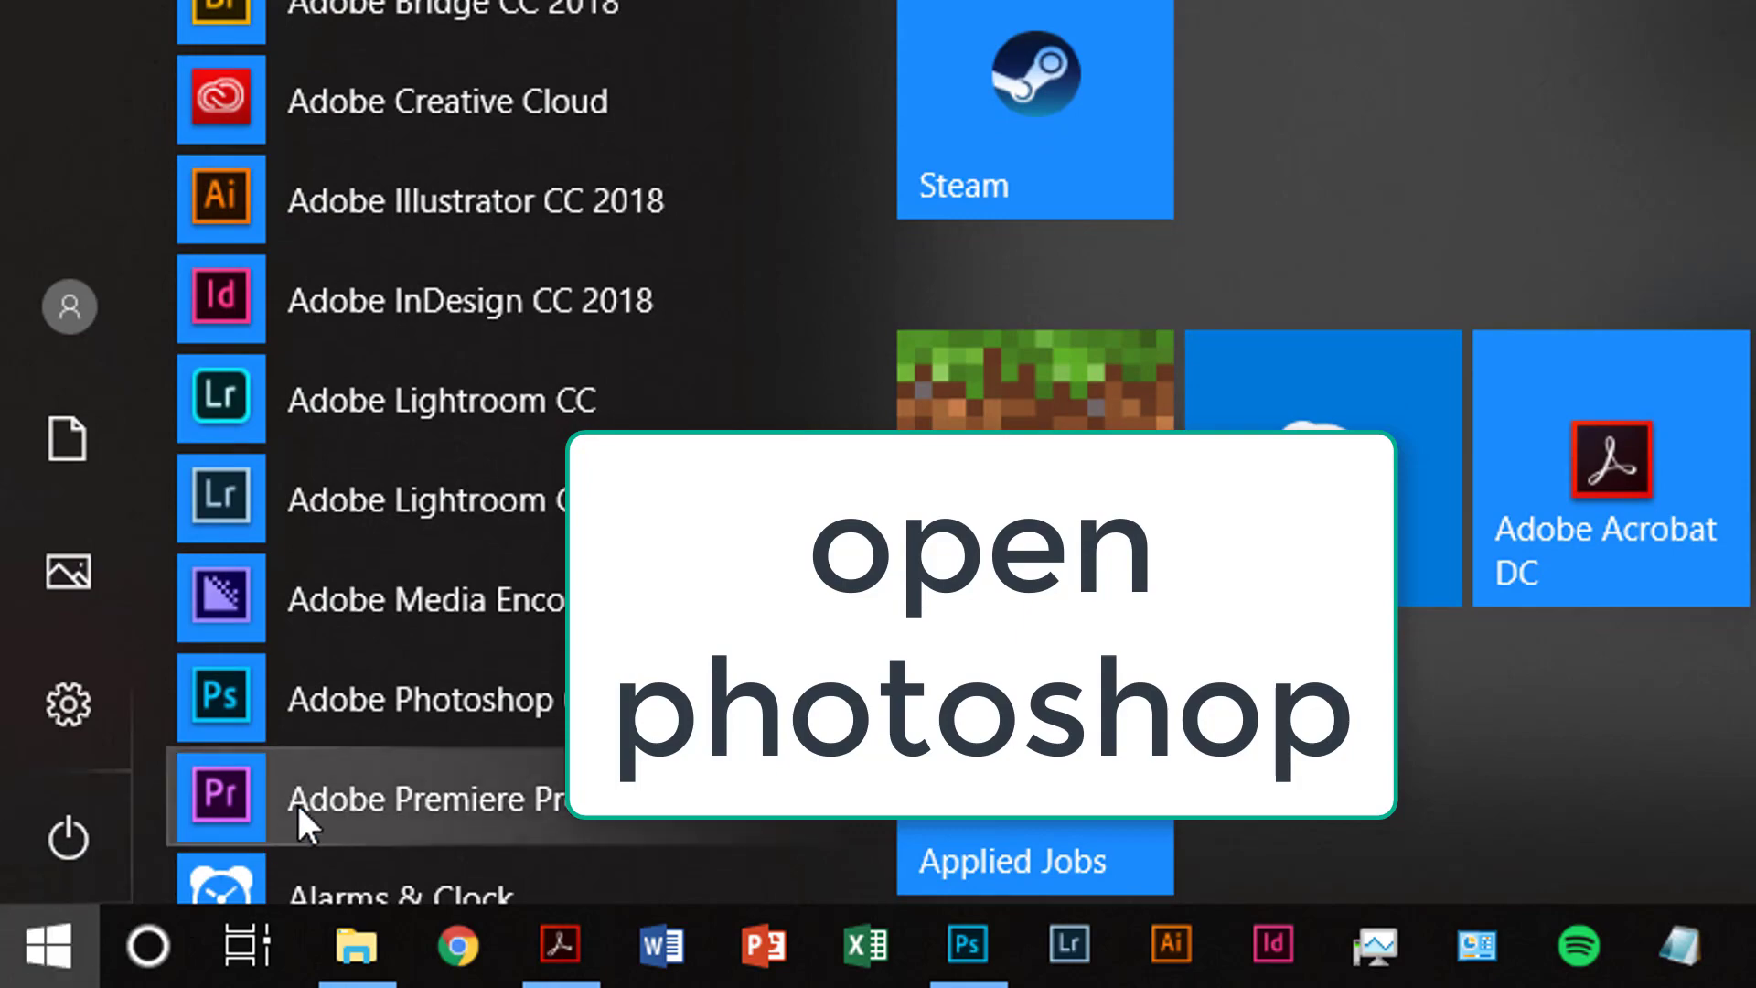
{"action": "left_click", "coordinate": [962, 949]}
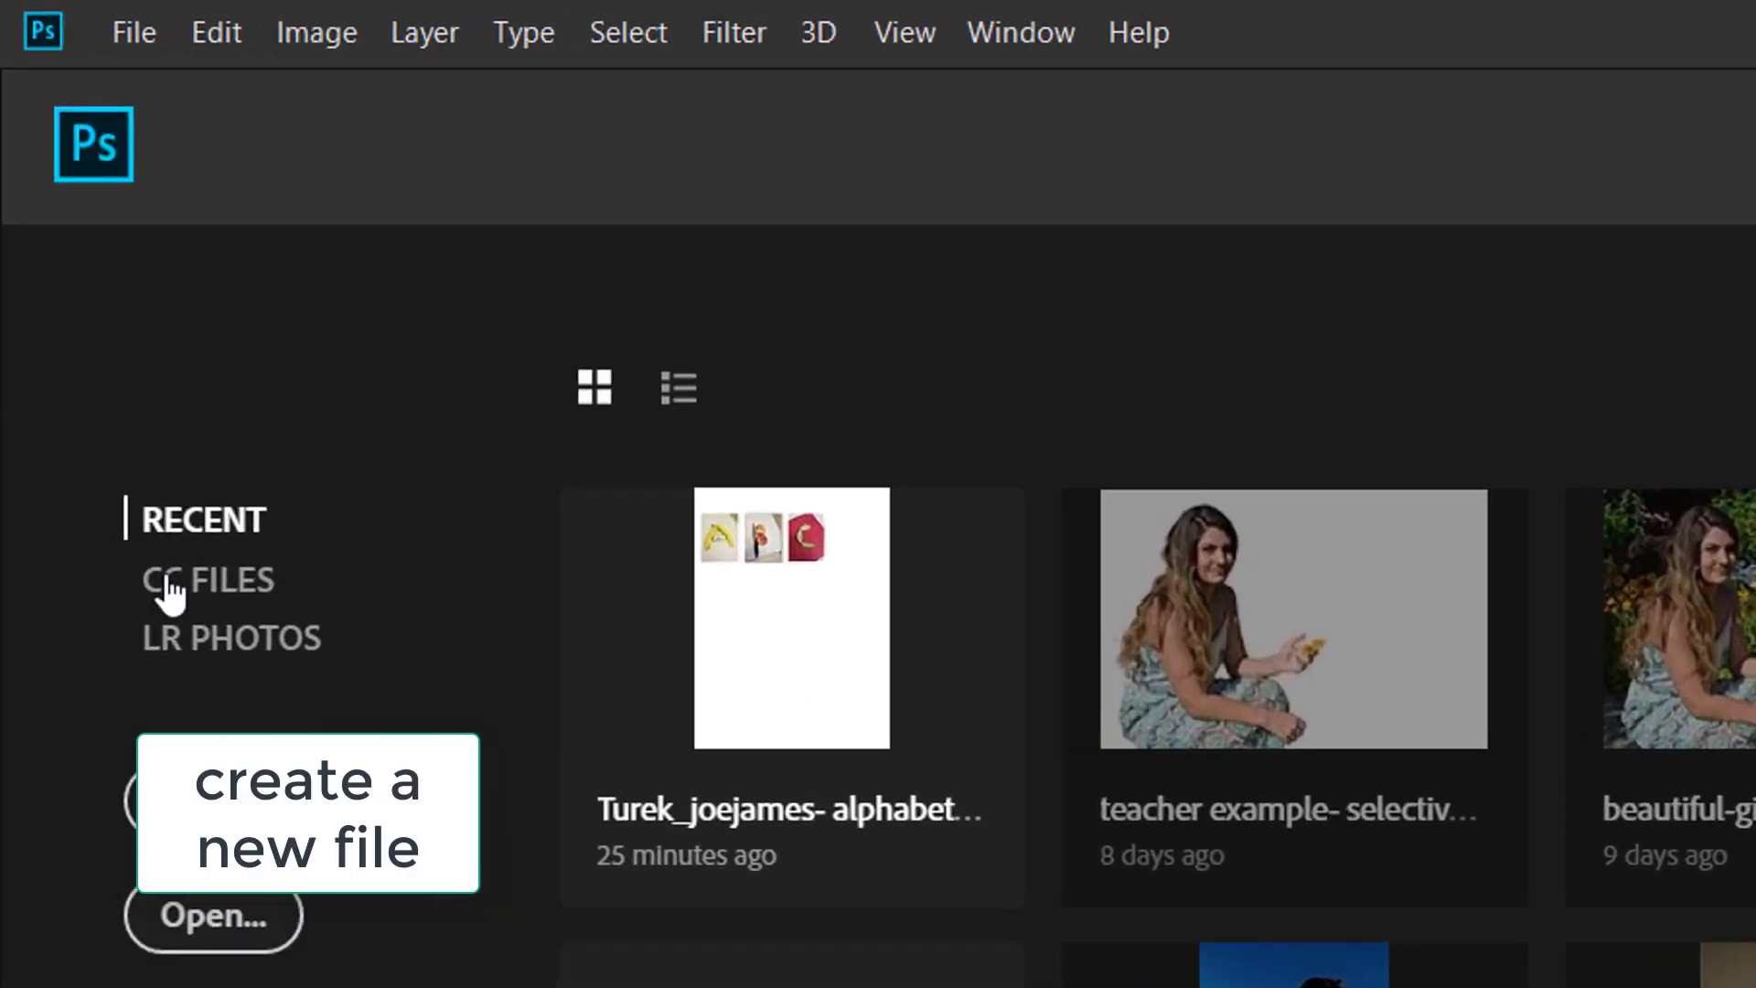
Create a white 16 × 12 in, 300 ppi landscape document named with the student's name plus 'hockney photocollage'
{"action": "left_click", "coordinate": [72, 20]}
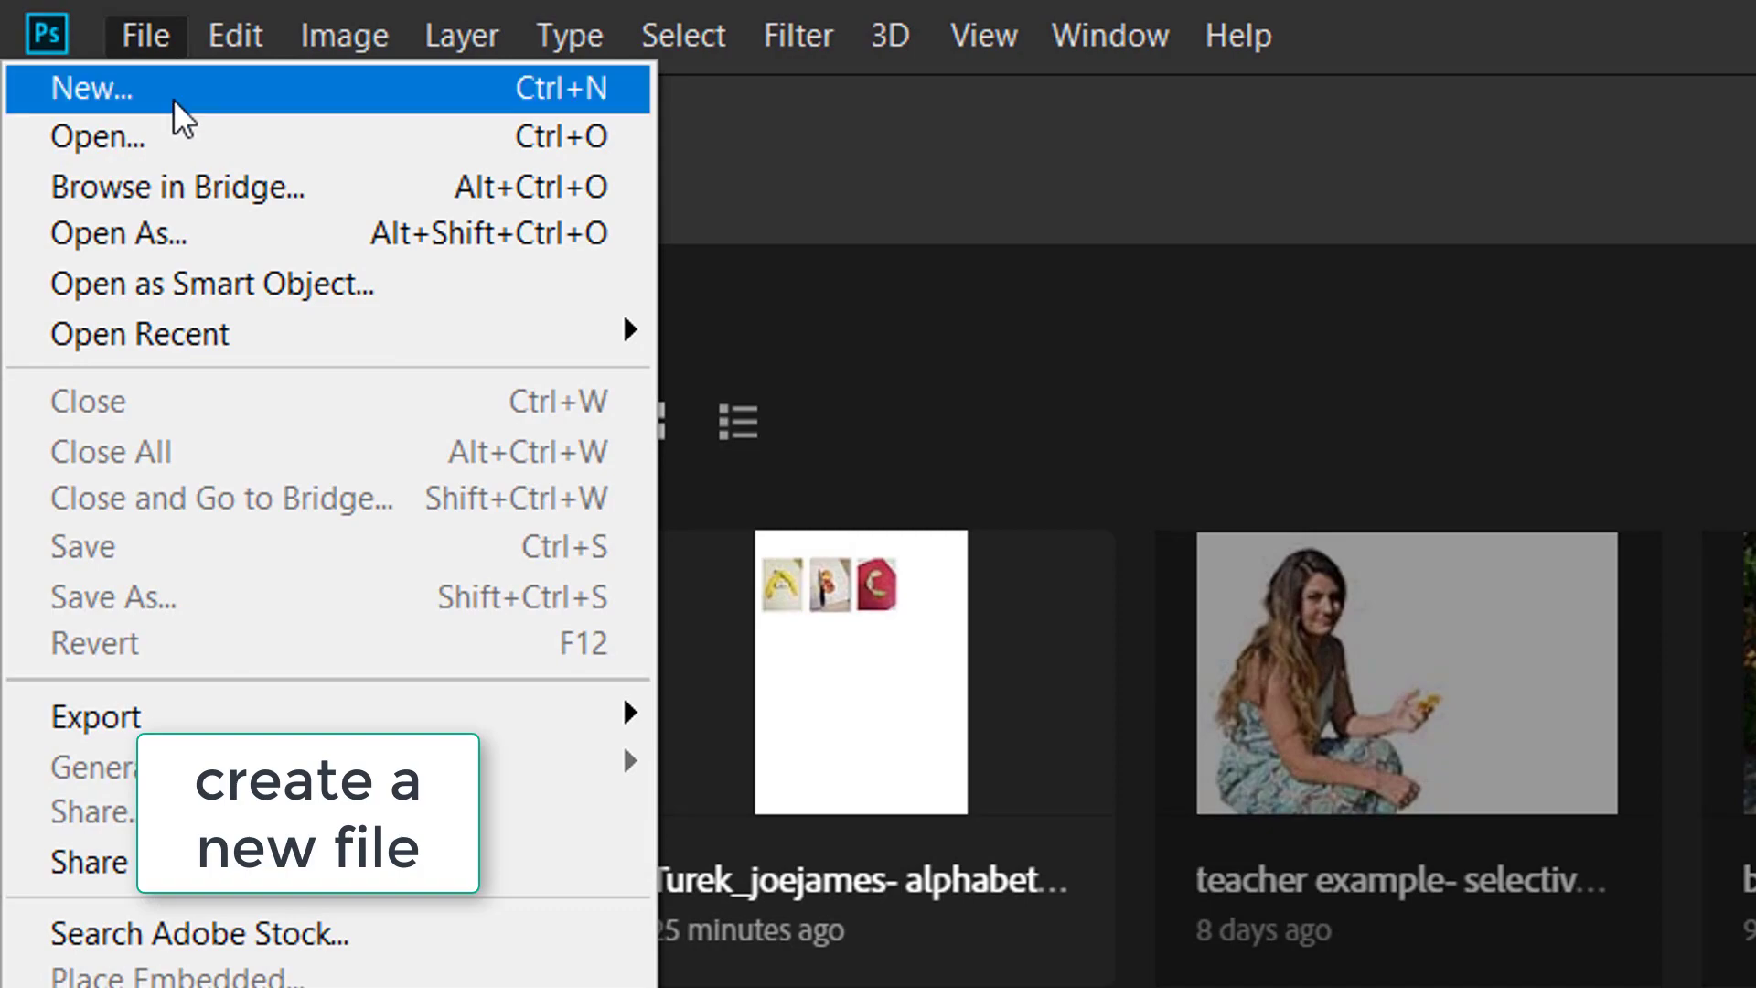
{"action": "left_click", "coordinate": [173, 99]}
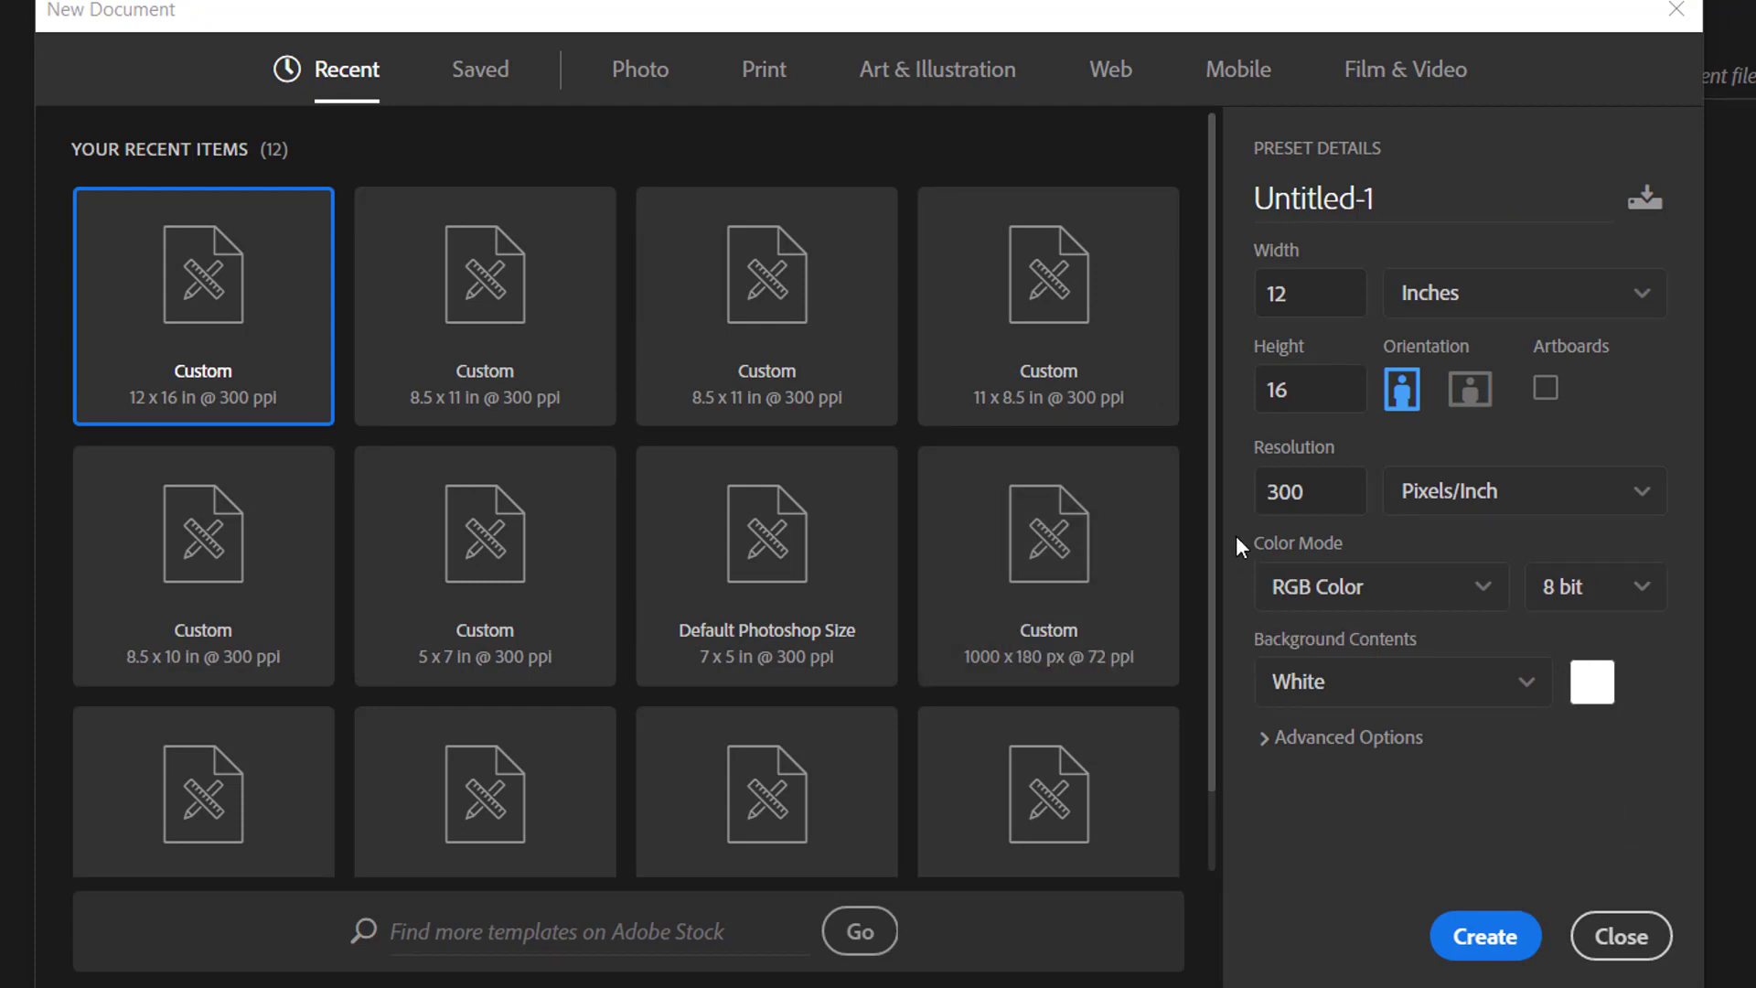
{"action": "left_click", "coordinate": [1401, 206]}
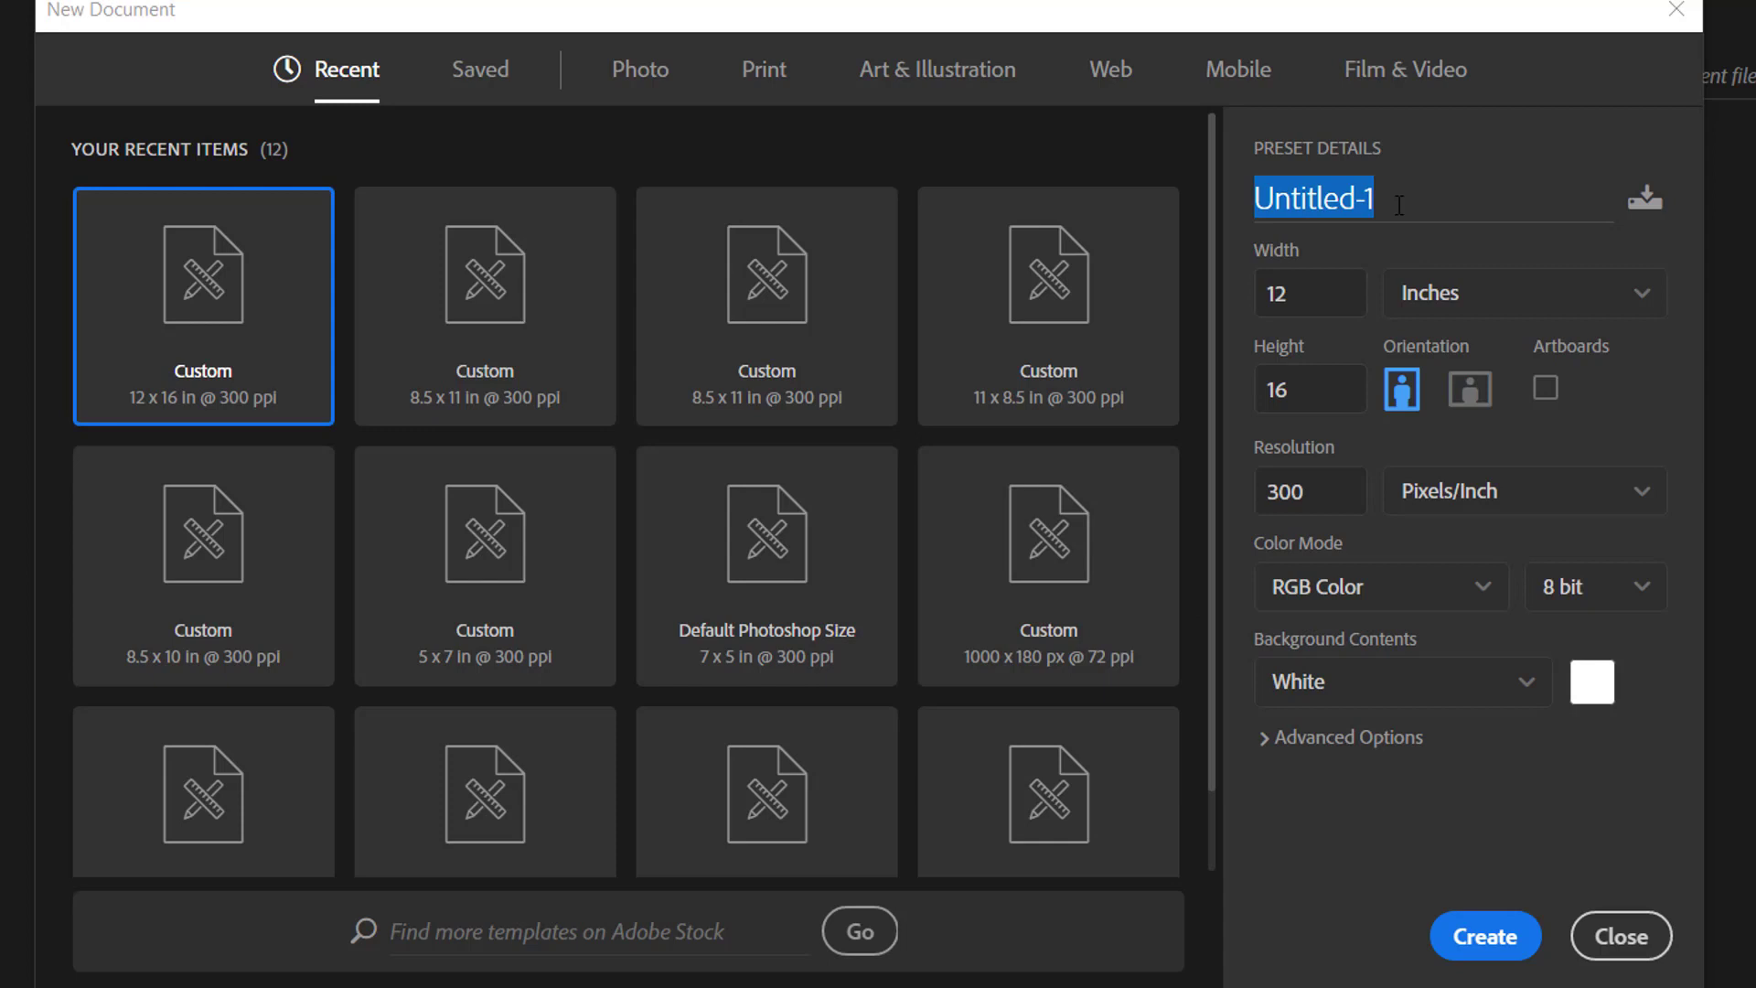
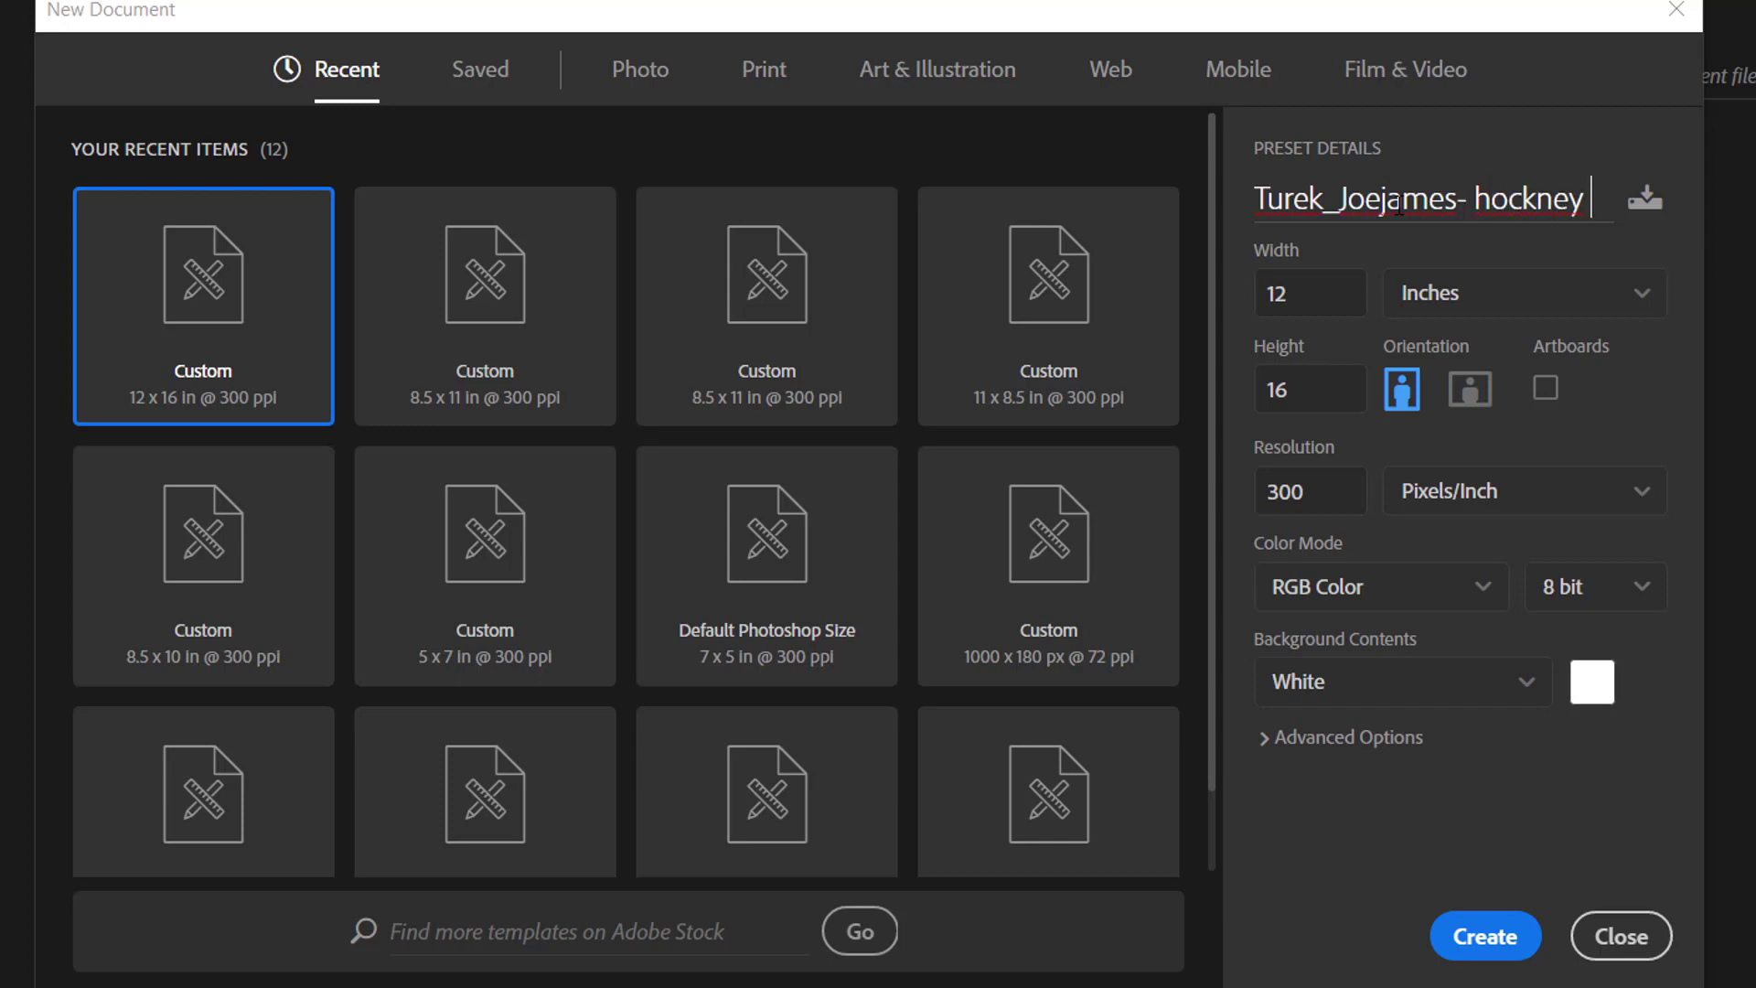
{"action": "type", "text": " photoc"}
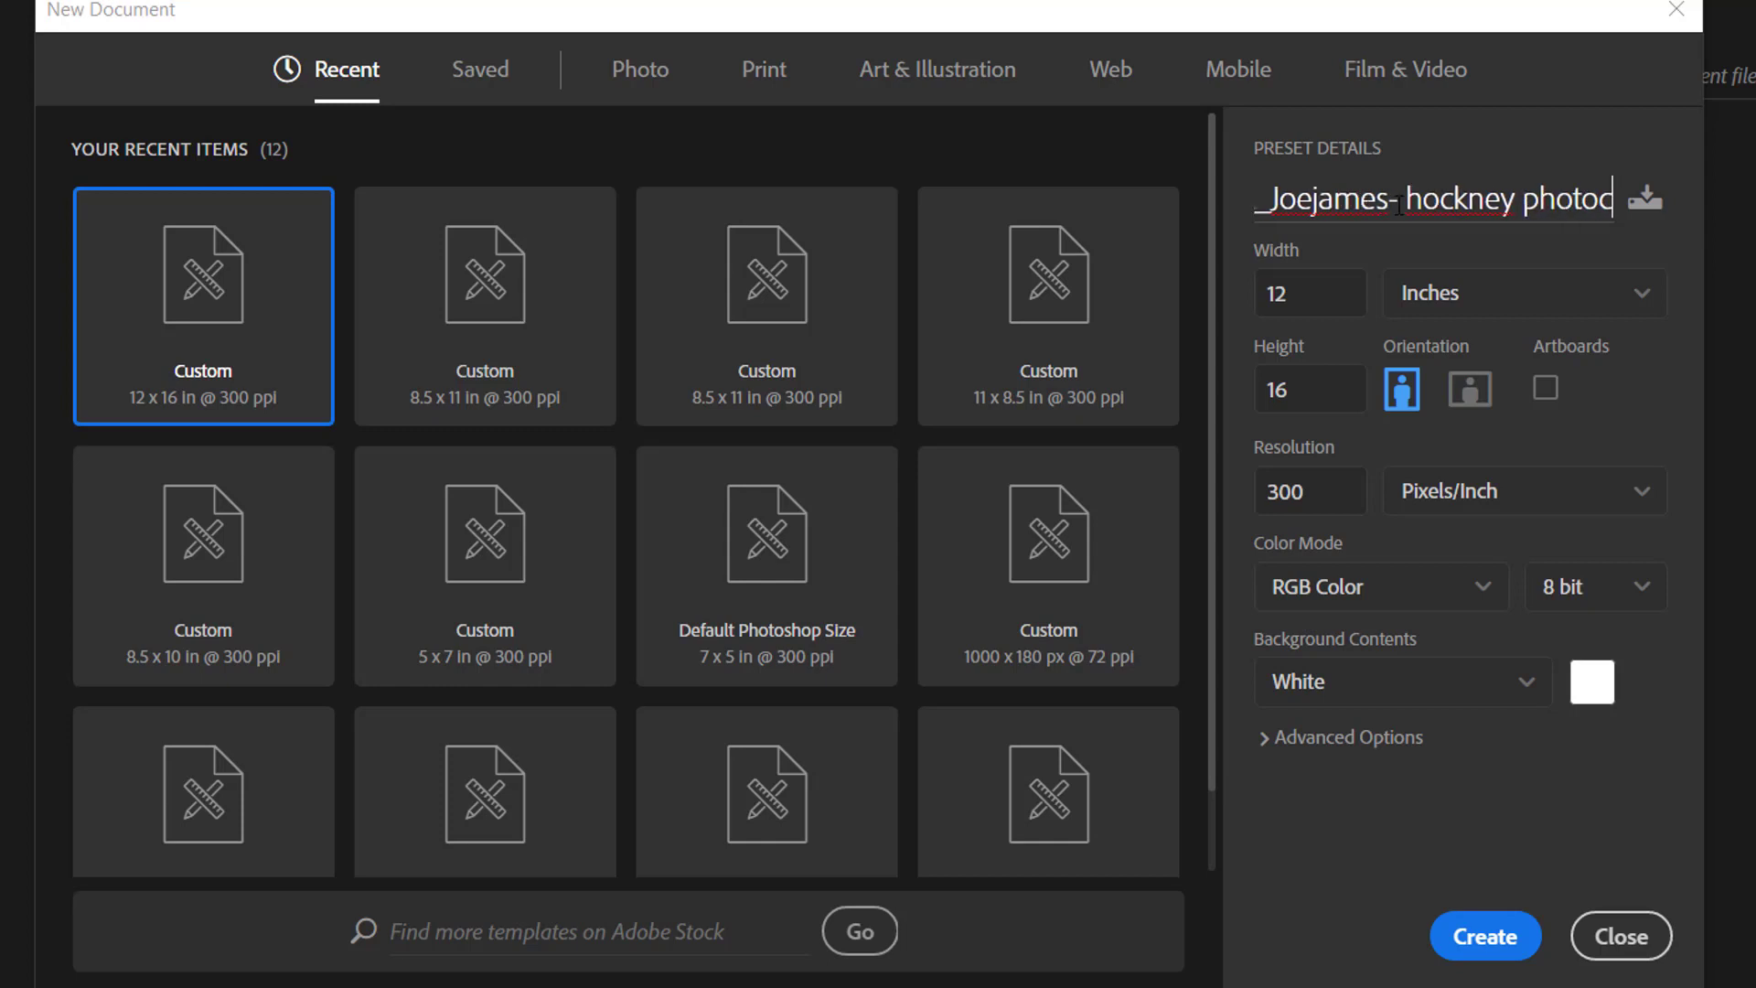
{"action": "type", "text": "ollage"}
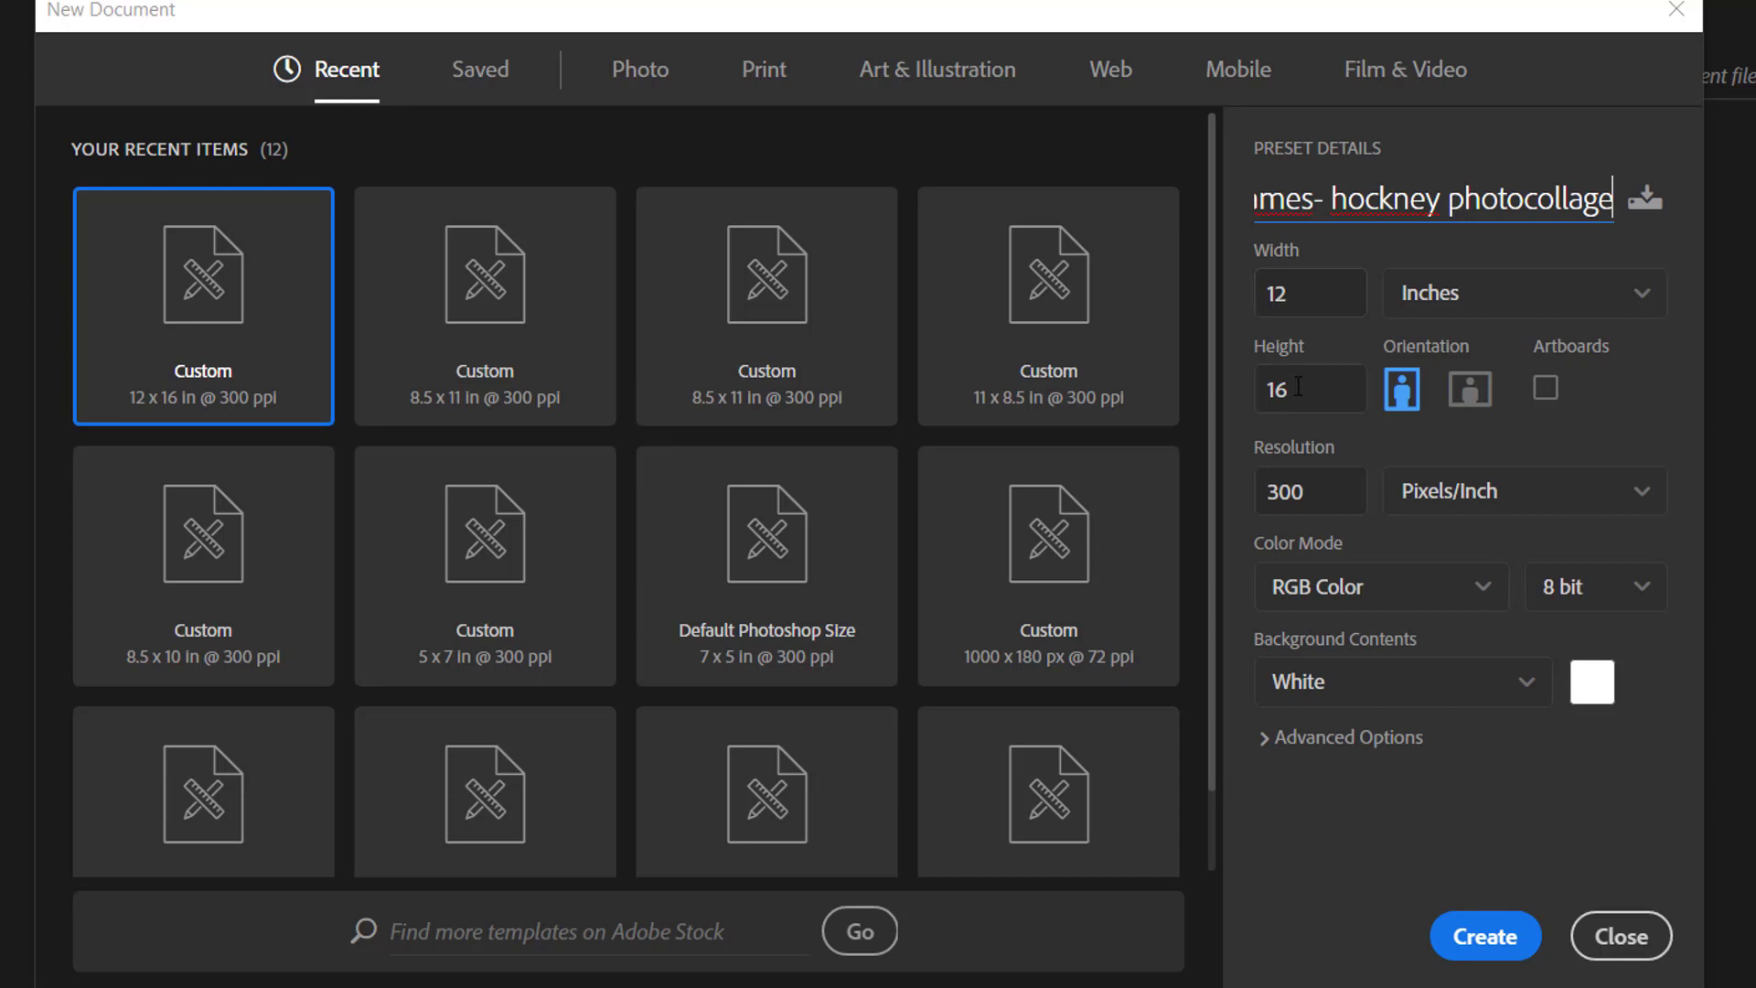
{"action": "left_click", "coordinate": [1466, 407]}
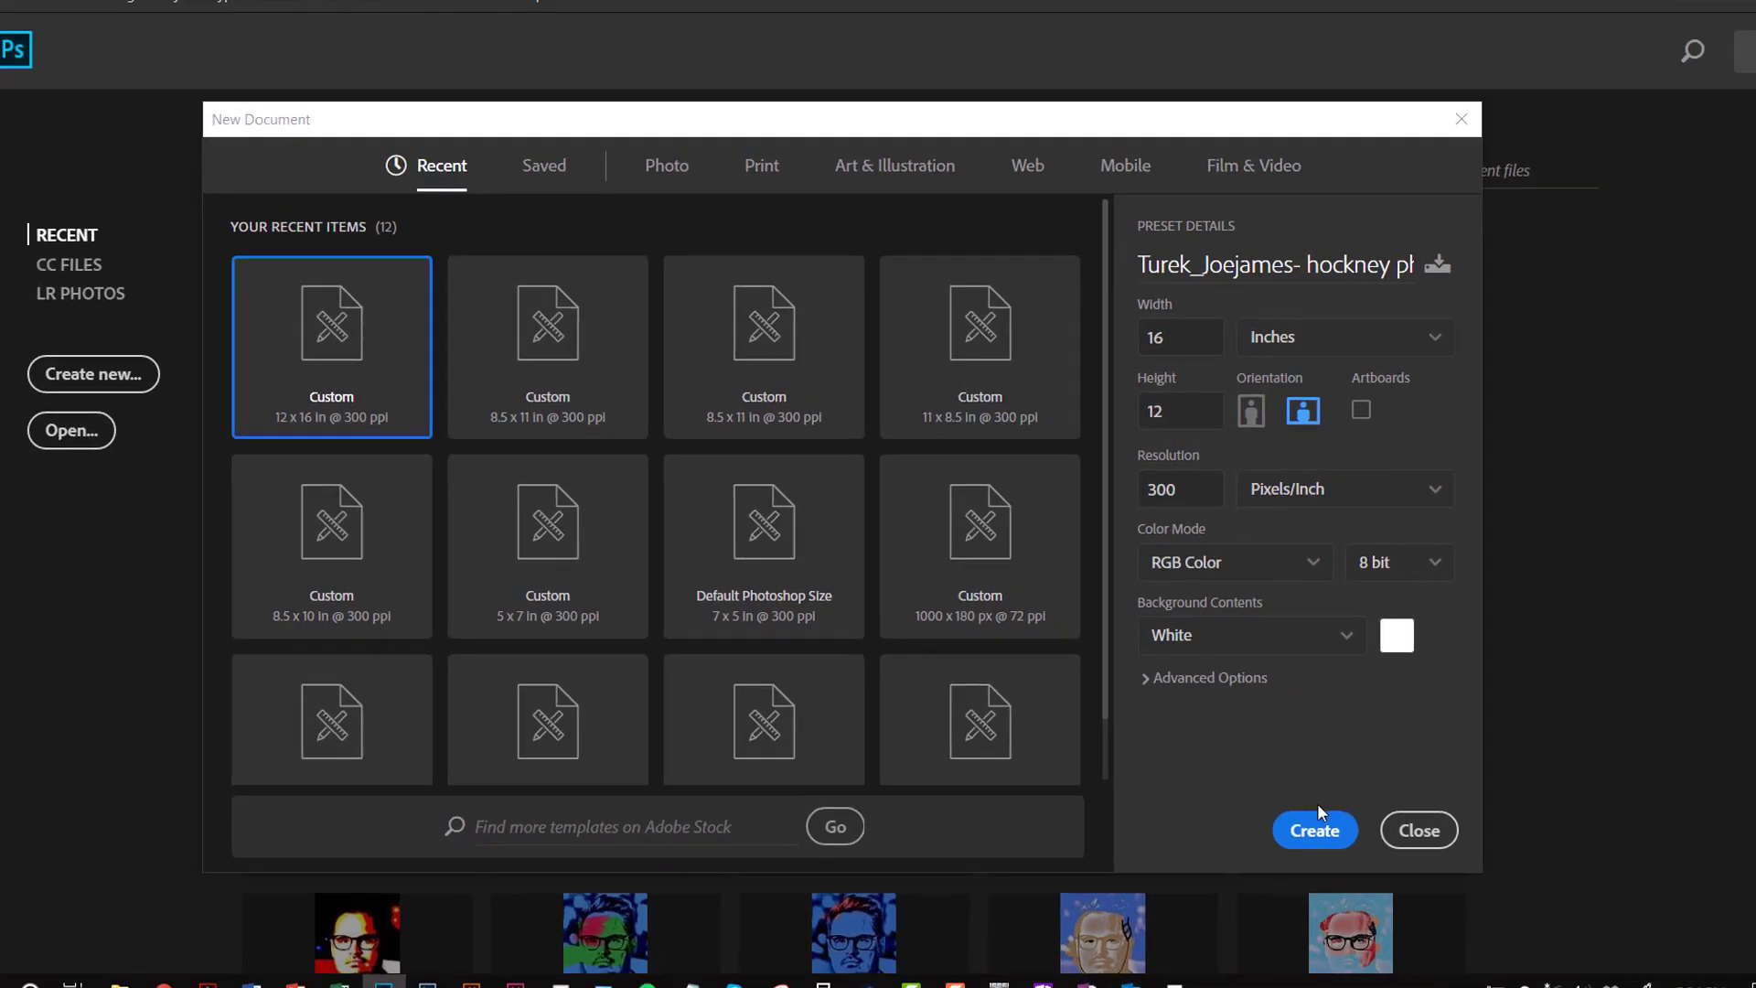
{"action": "left_click", "coordinate": [1292, 834]}
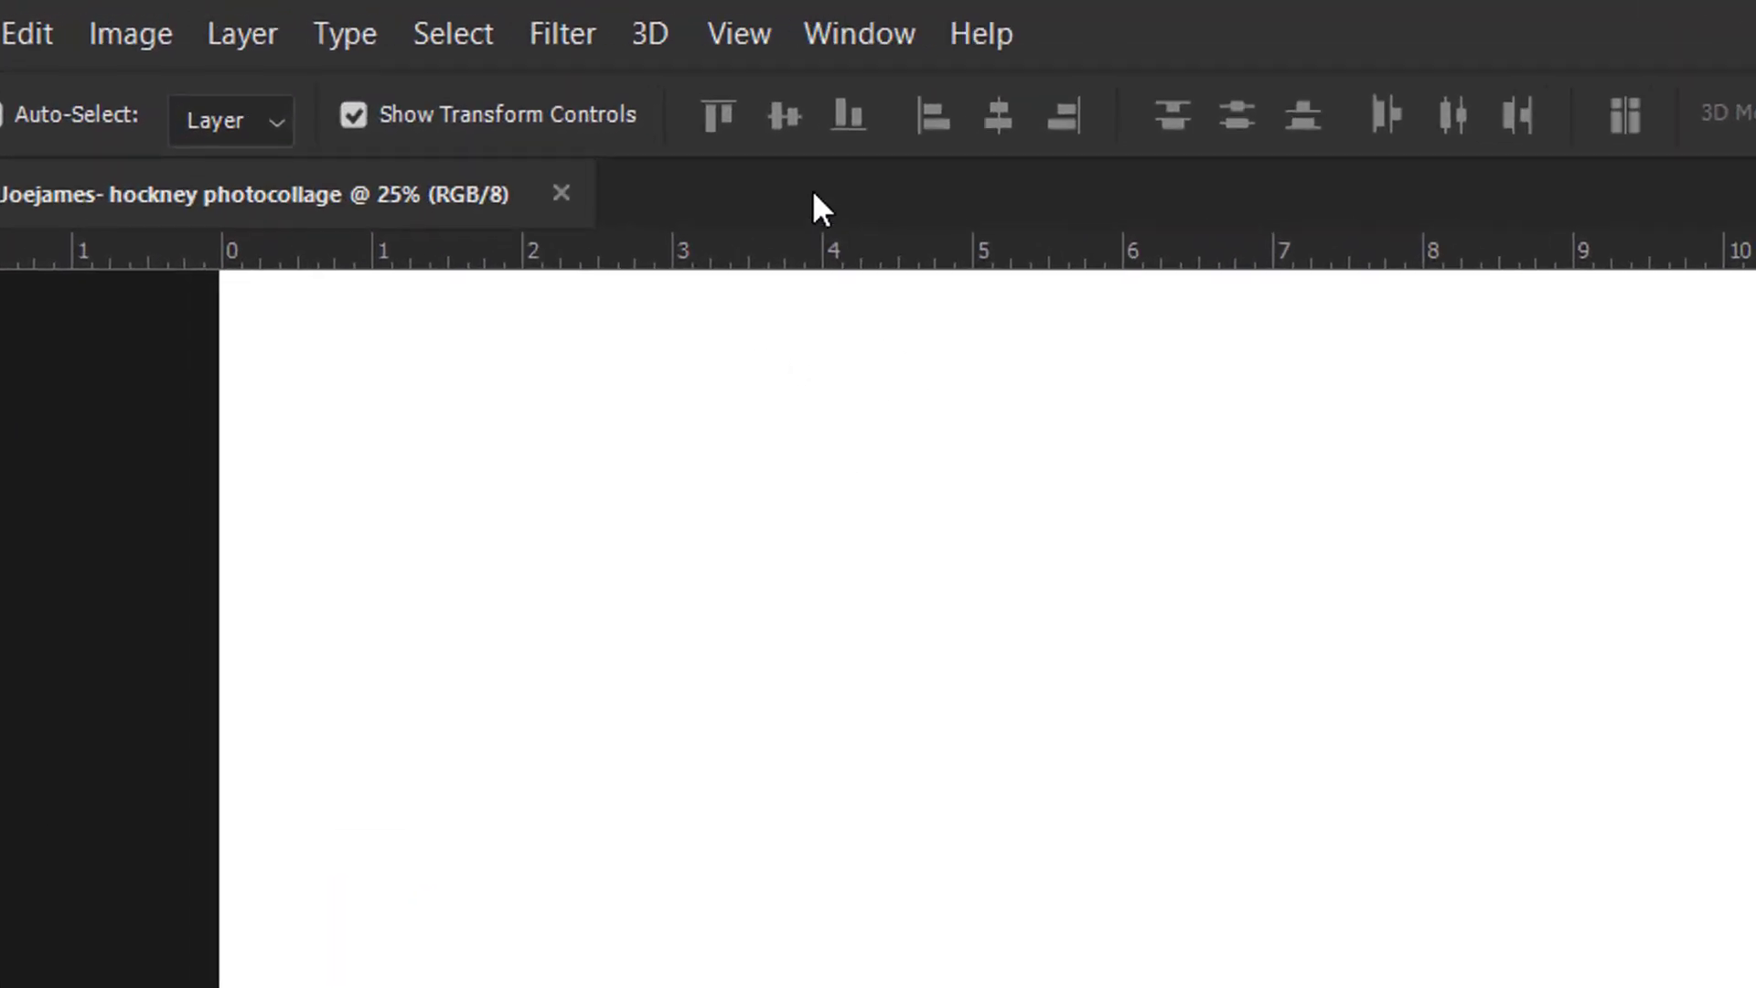
{"action": "left_click", "coordinate": [742, 34]}
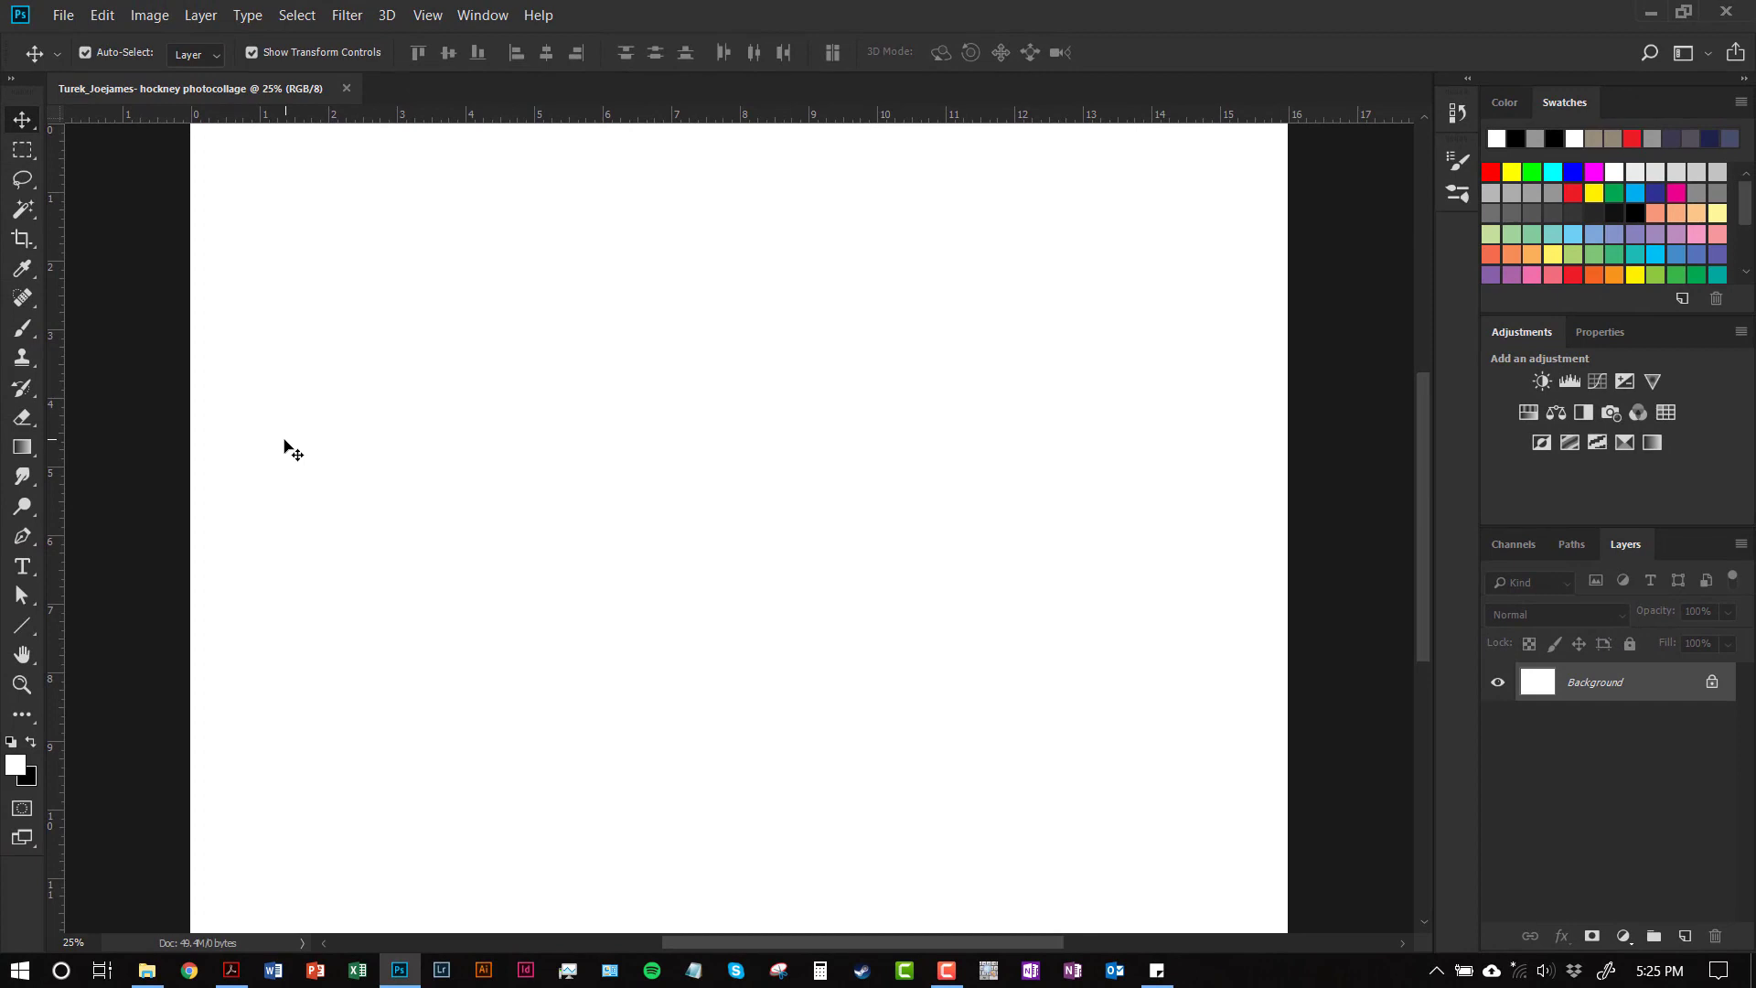
Save the canvas as a .psd in U2- Photo compositing > U2P1 Hockney photomontage folder
{"action": "left_click", "coordinate": [61, 14]}
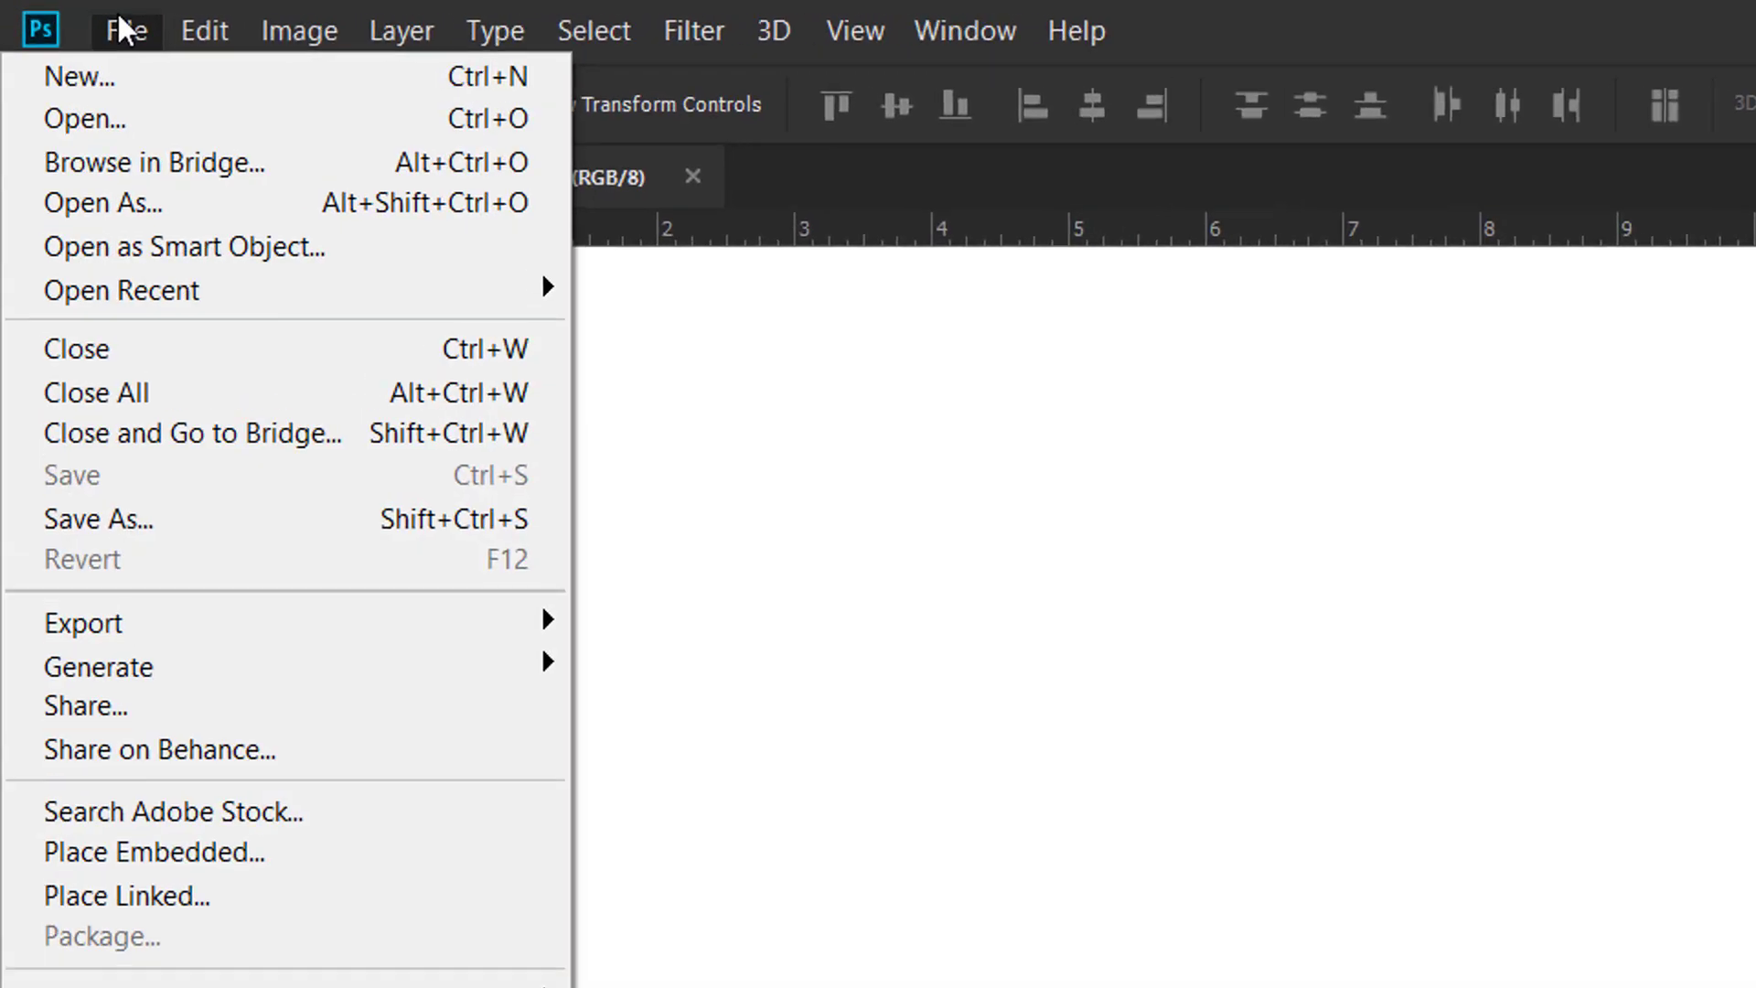
{"action": "left_click", "coordinate": [165, 520]}
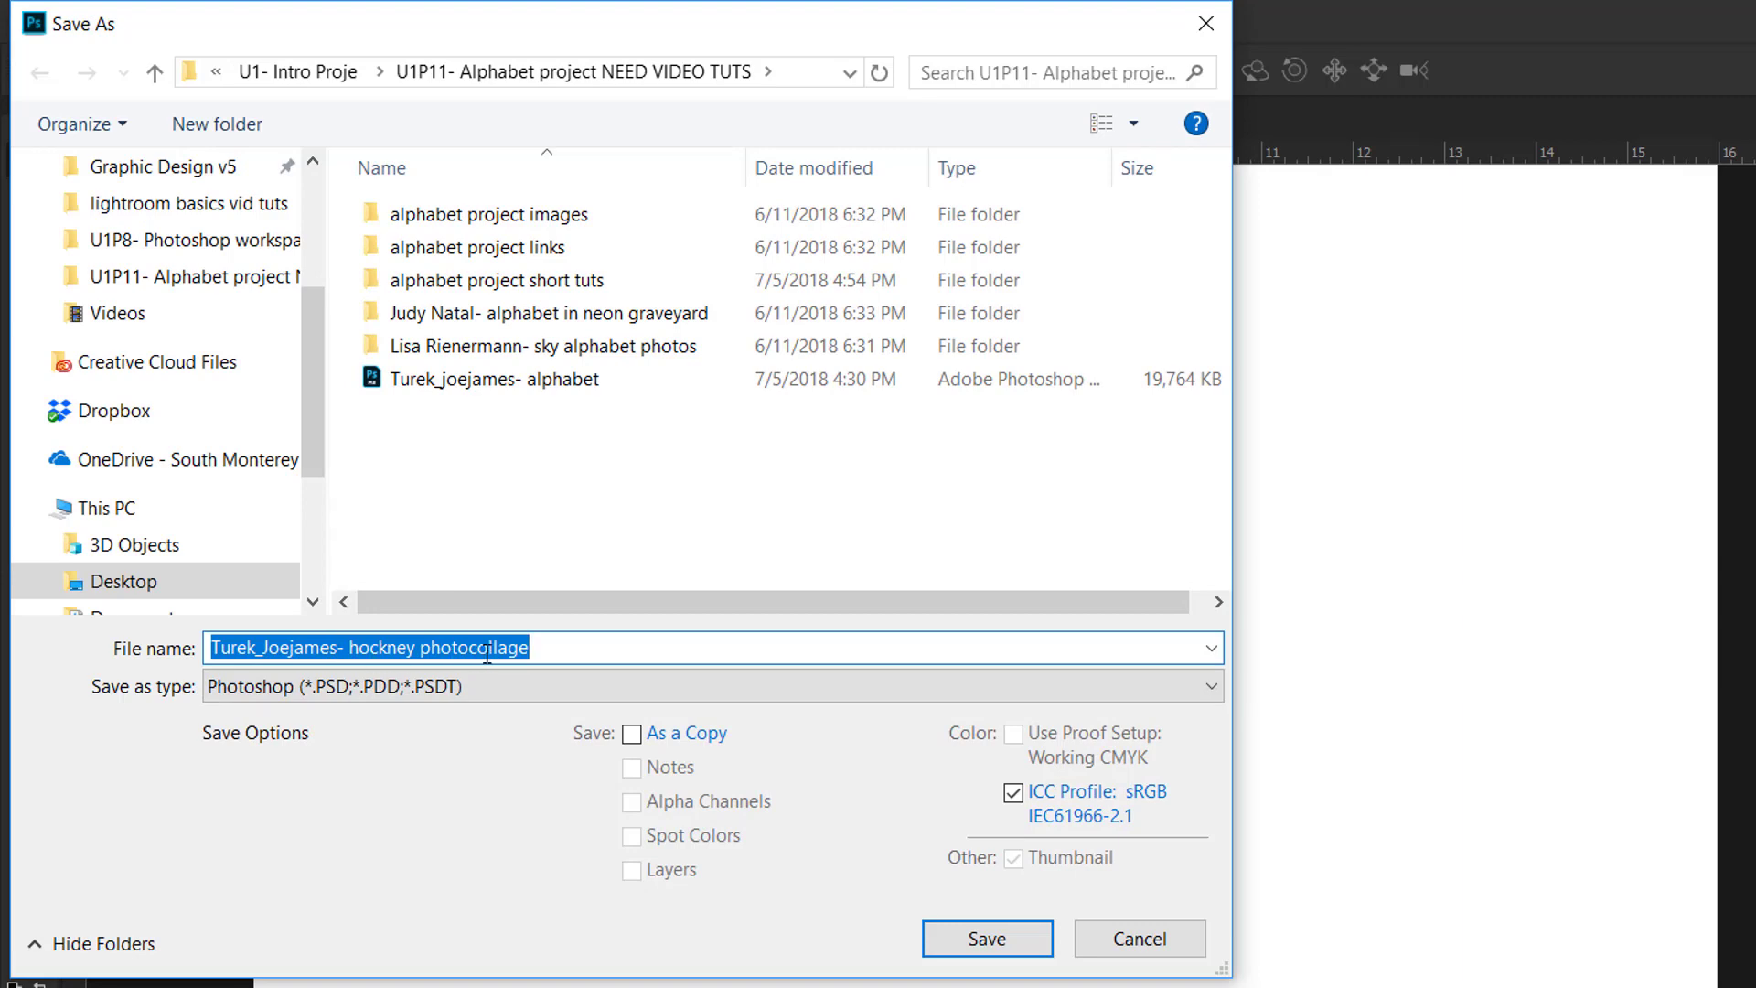
{"action": "left_click", "coordinate": [536, 647]}
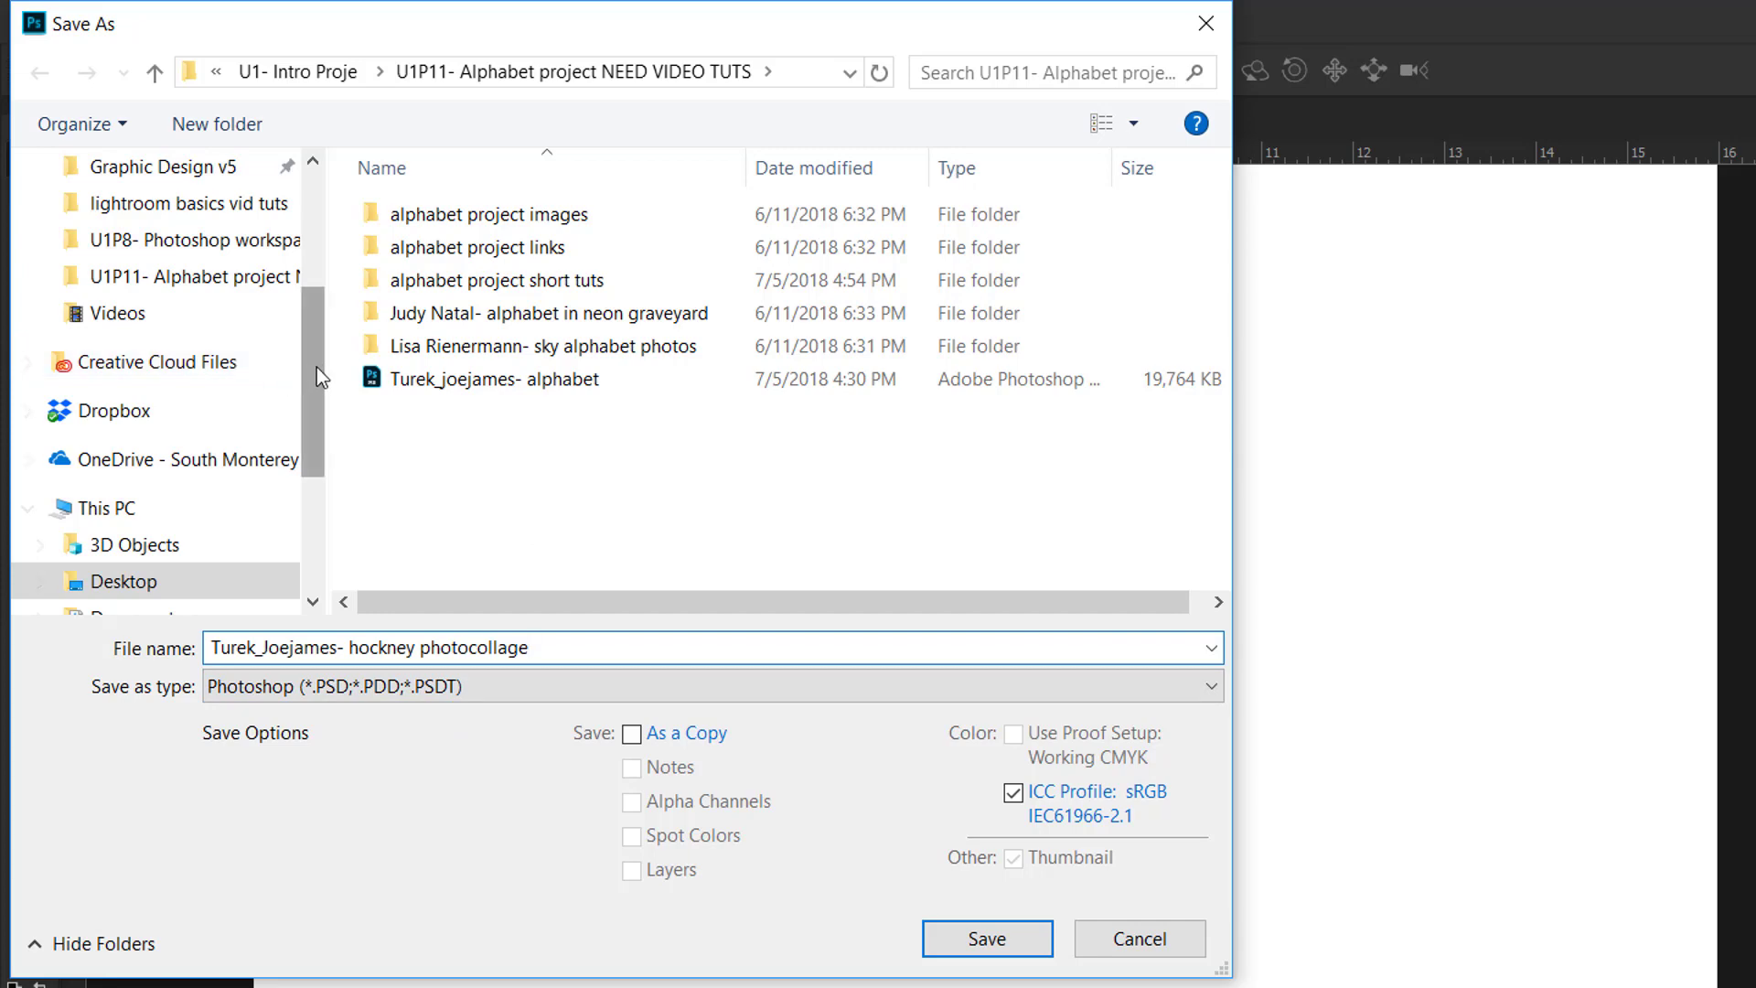
{"action": "scroll", "coordinate": [317, 366], "scroll_direction": "up", "scroll_amount": 1}
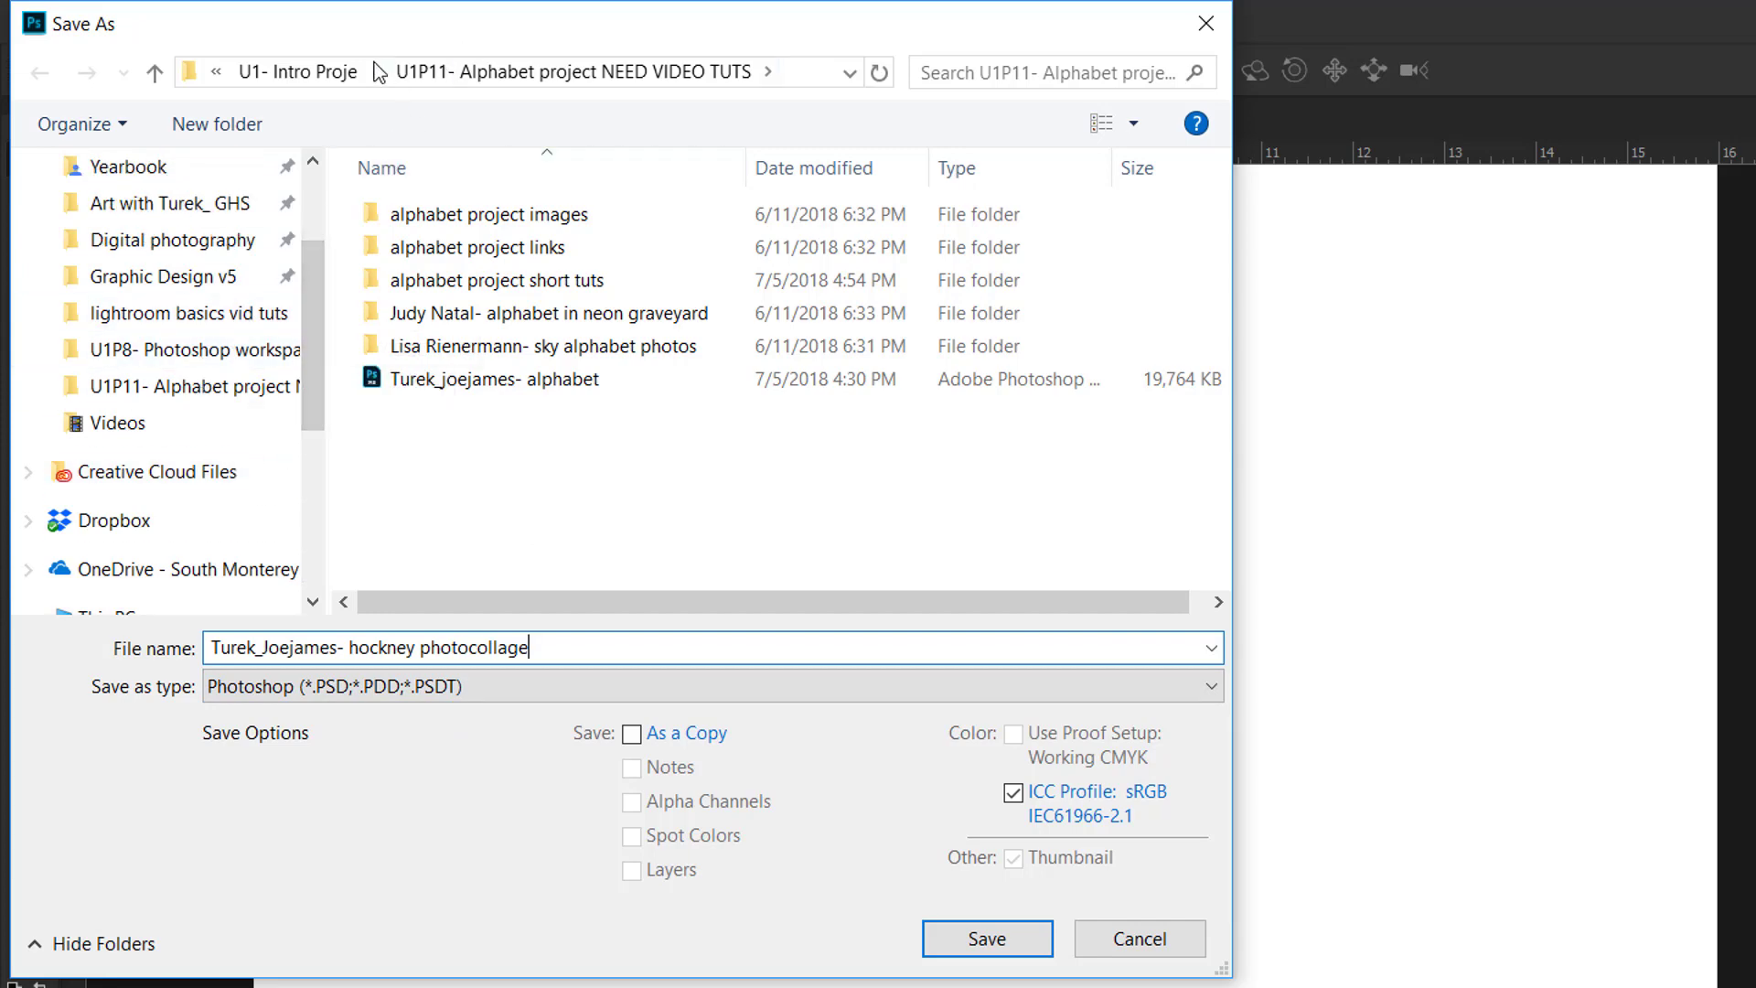
{"action": "left_click", "coordinate": [292, 72]}
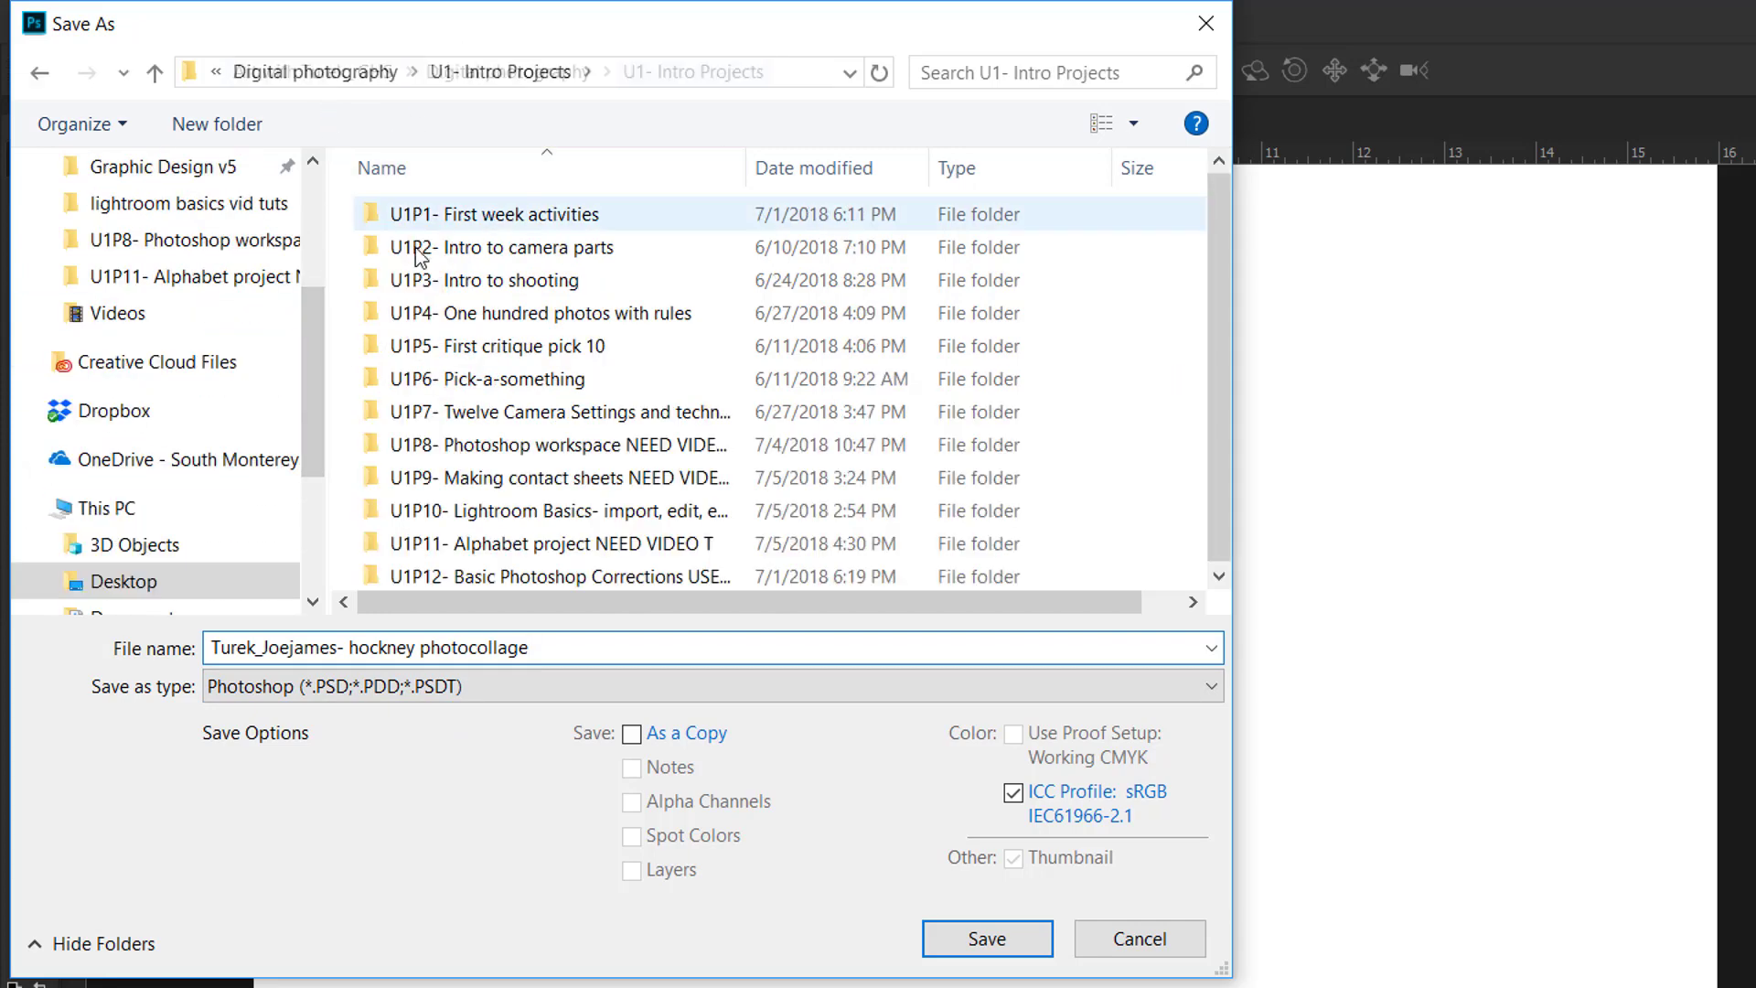
{"action": "left_click", "coordinate": [318, 70]}
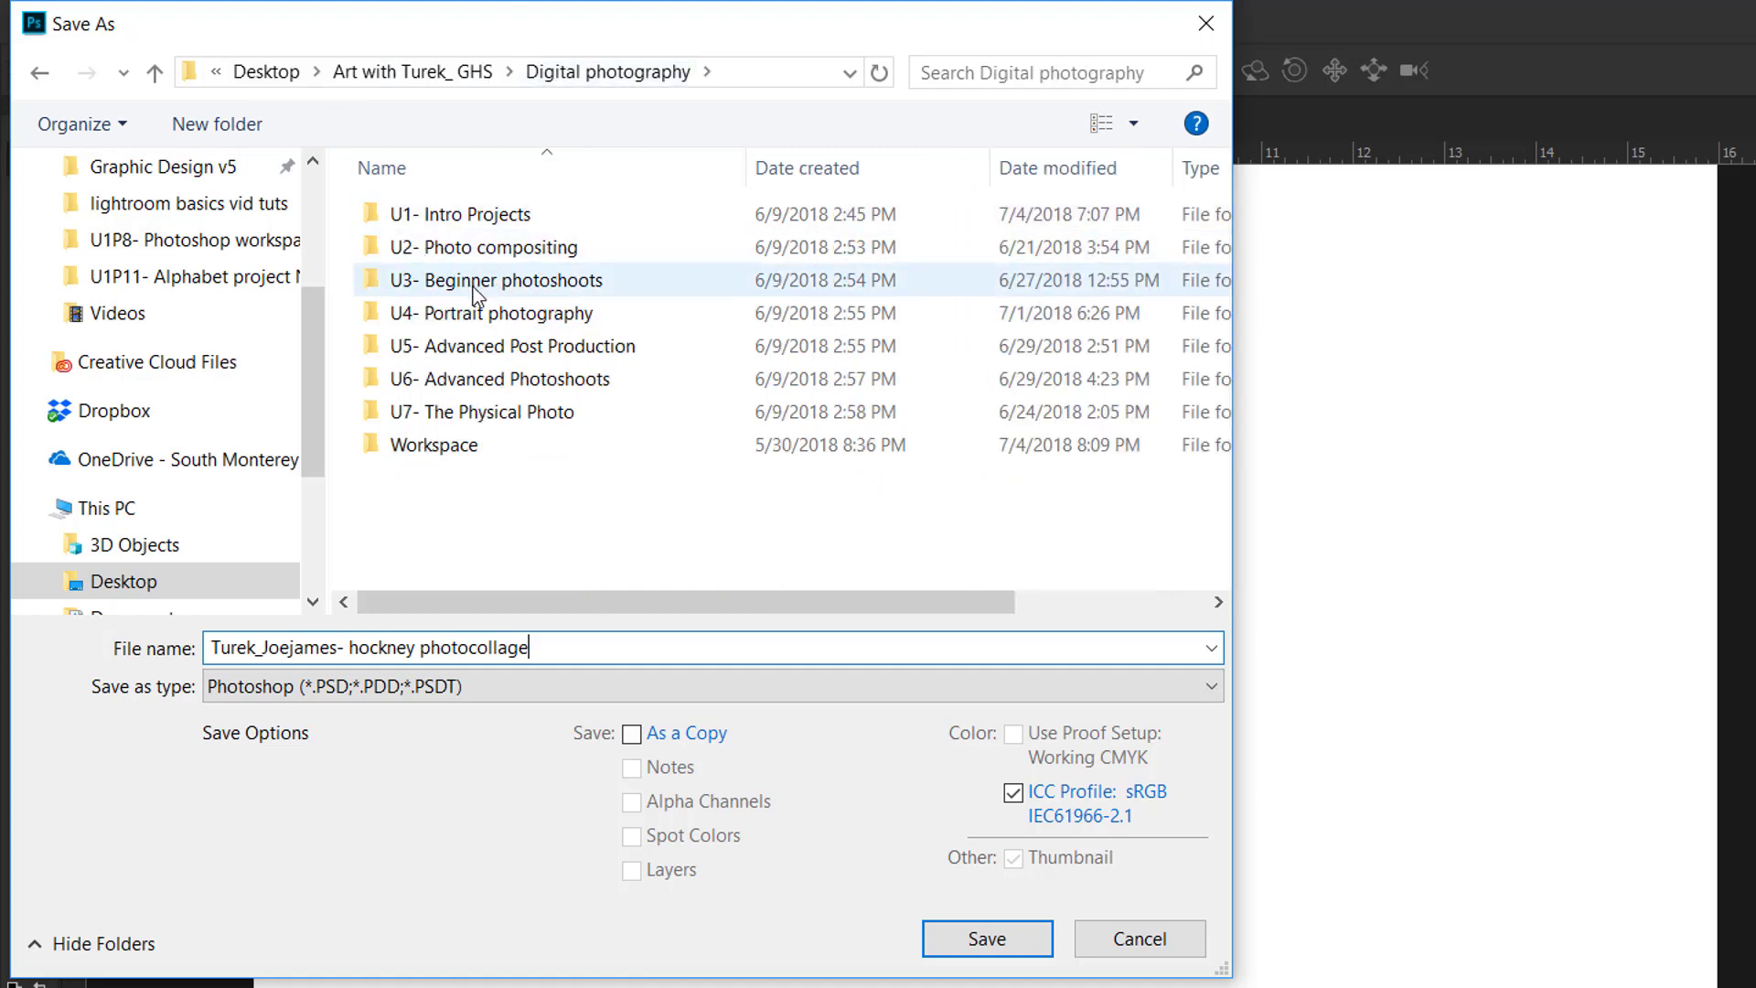
{"action": "double_click", "coordinate": [483, 248]}
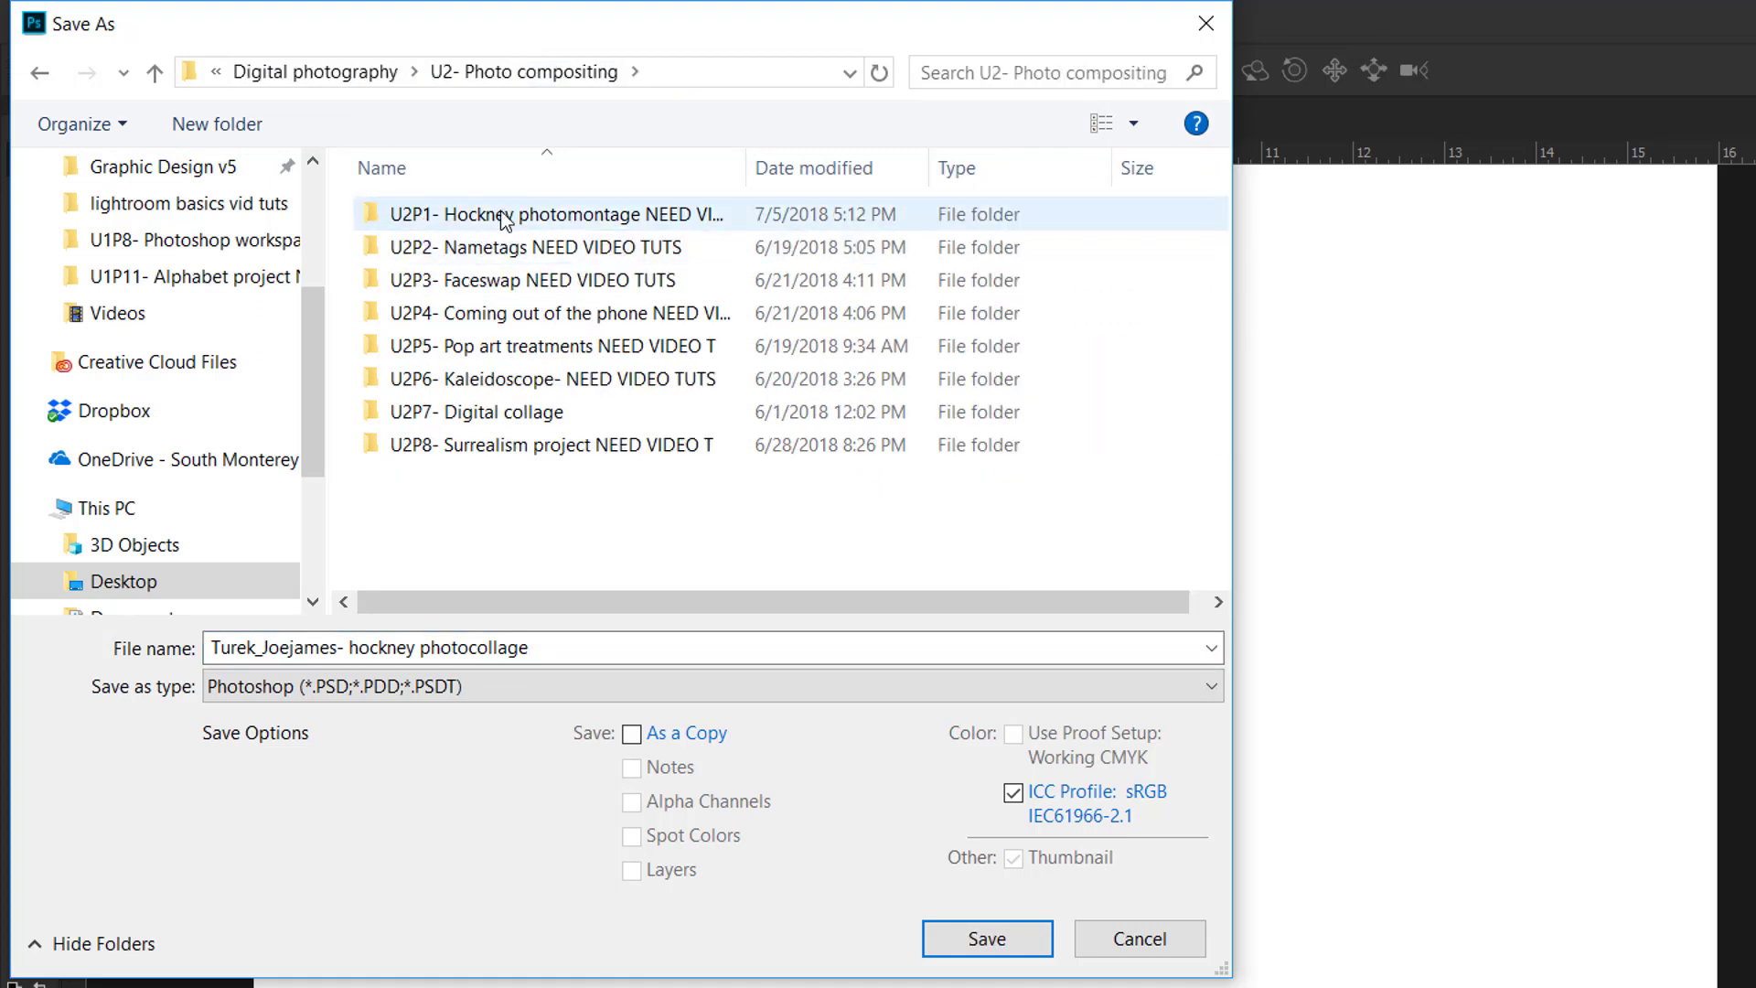
{"action": "double_click", "coordinate": [503, 216]}
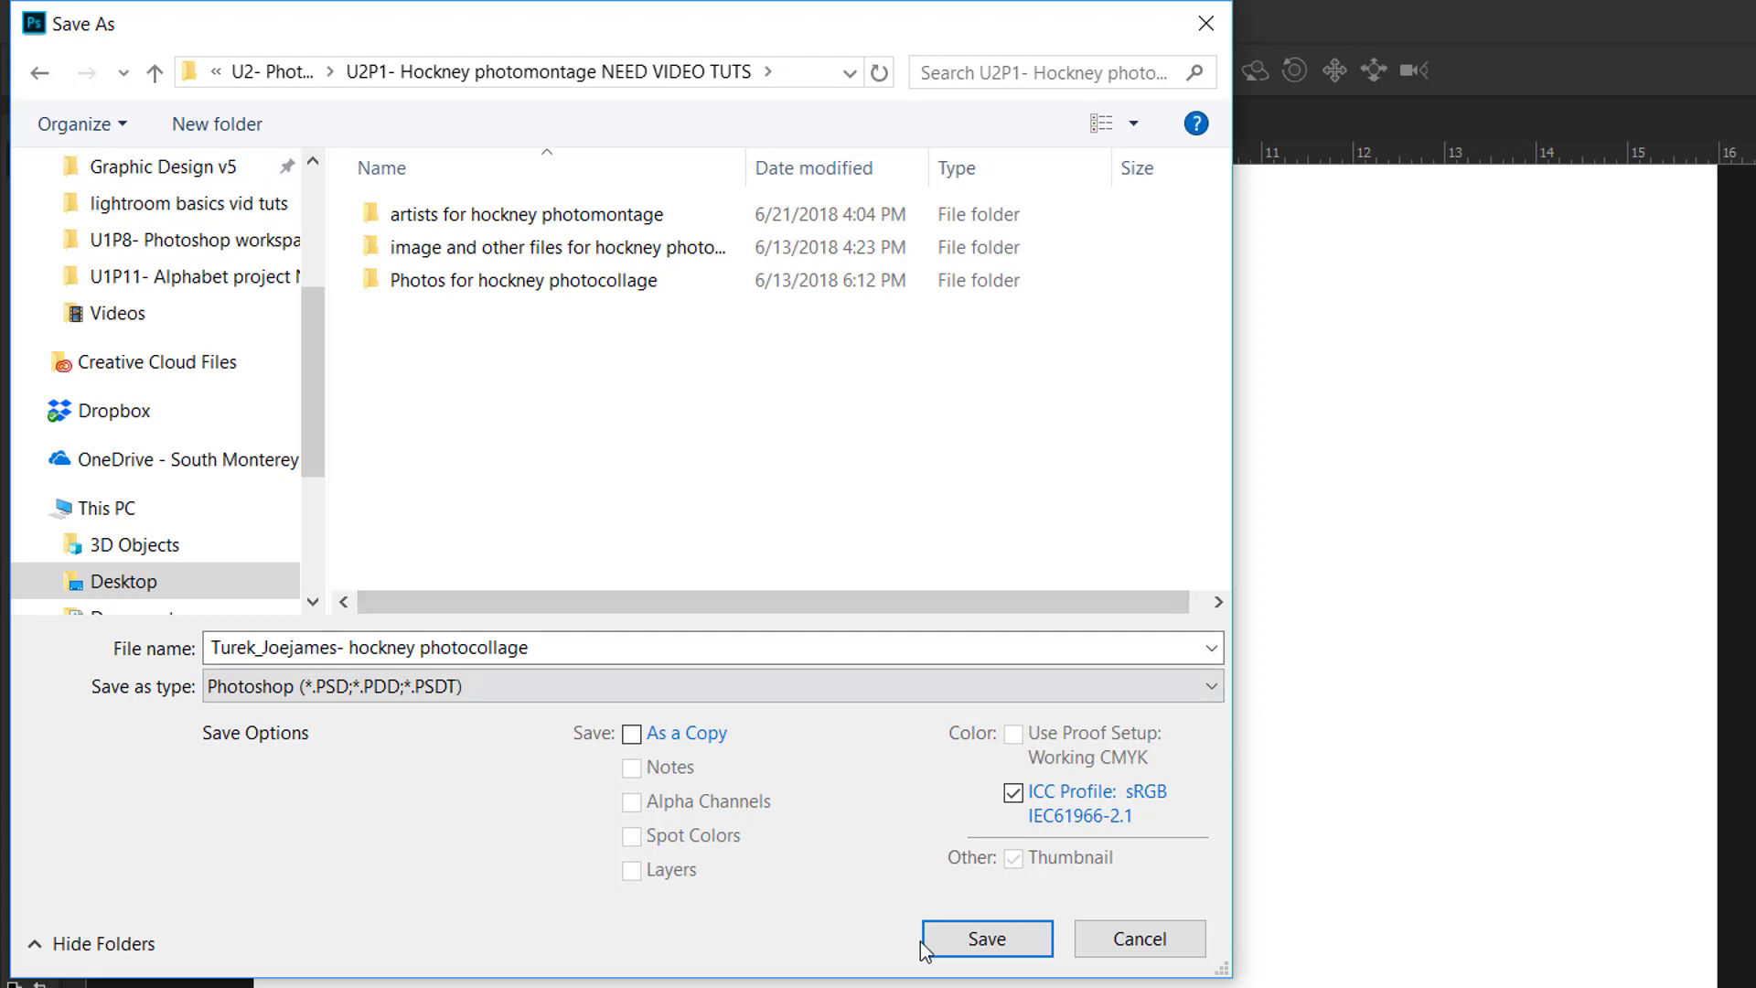
{"action": "left_click", "coordinate": [949, 946]}
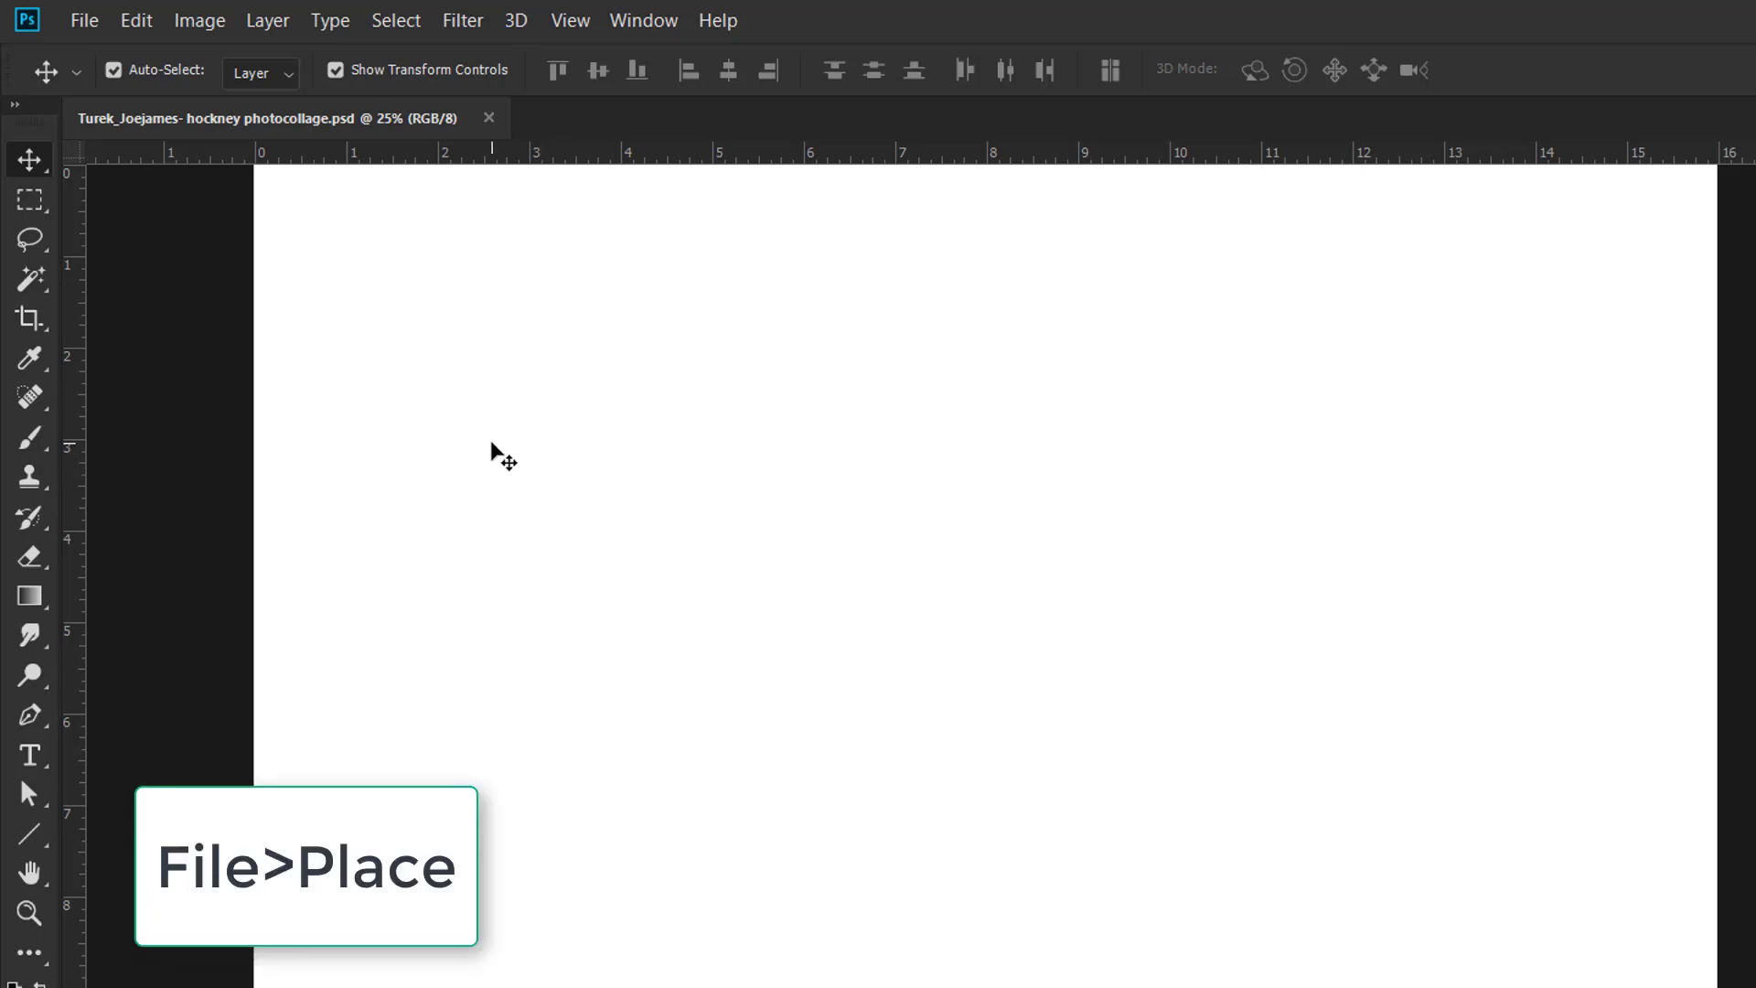
Place Embedded photo 20180613_163020 from the 'Photos for hockney photocollage' folder
{"action": "left_click", "coordinate": [84, 22]}
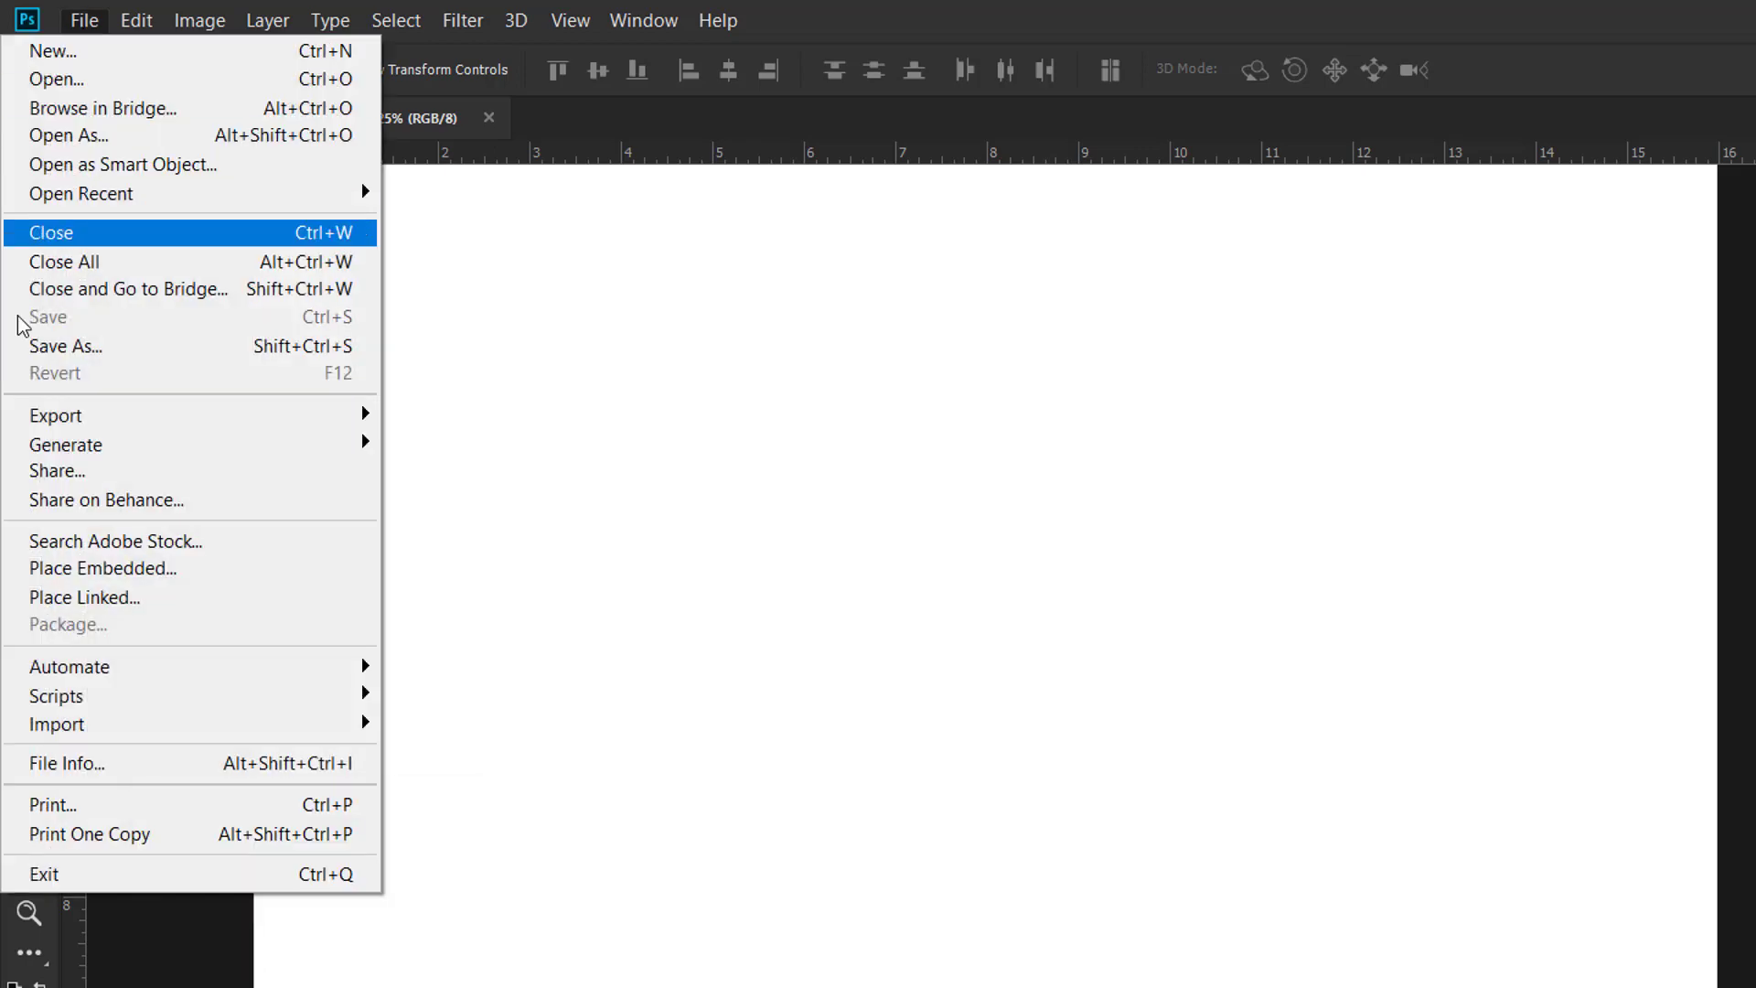
{"action": "left_click", "coordinate": [103, 568]}
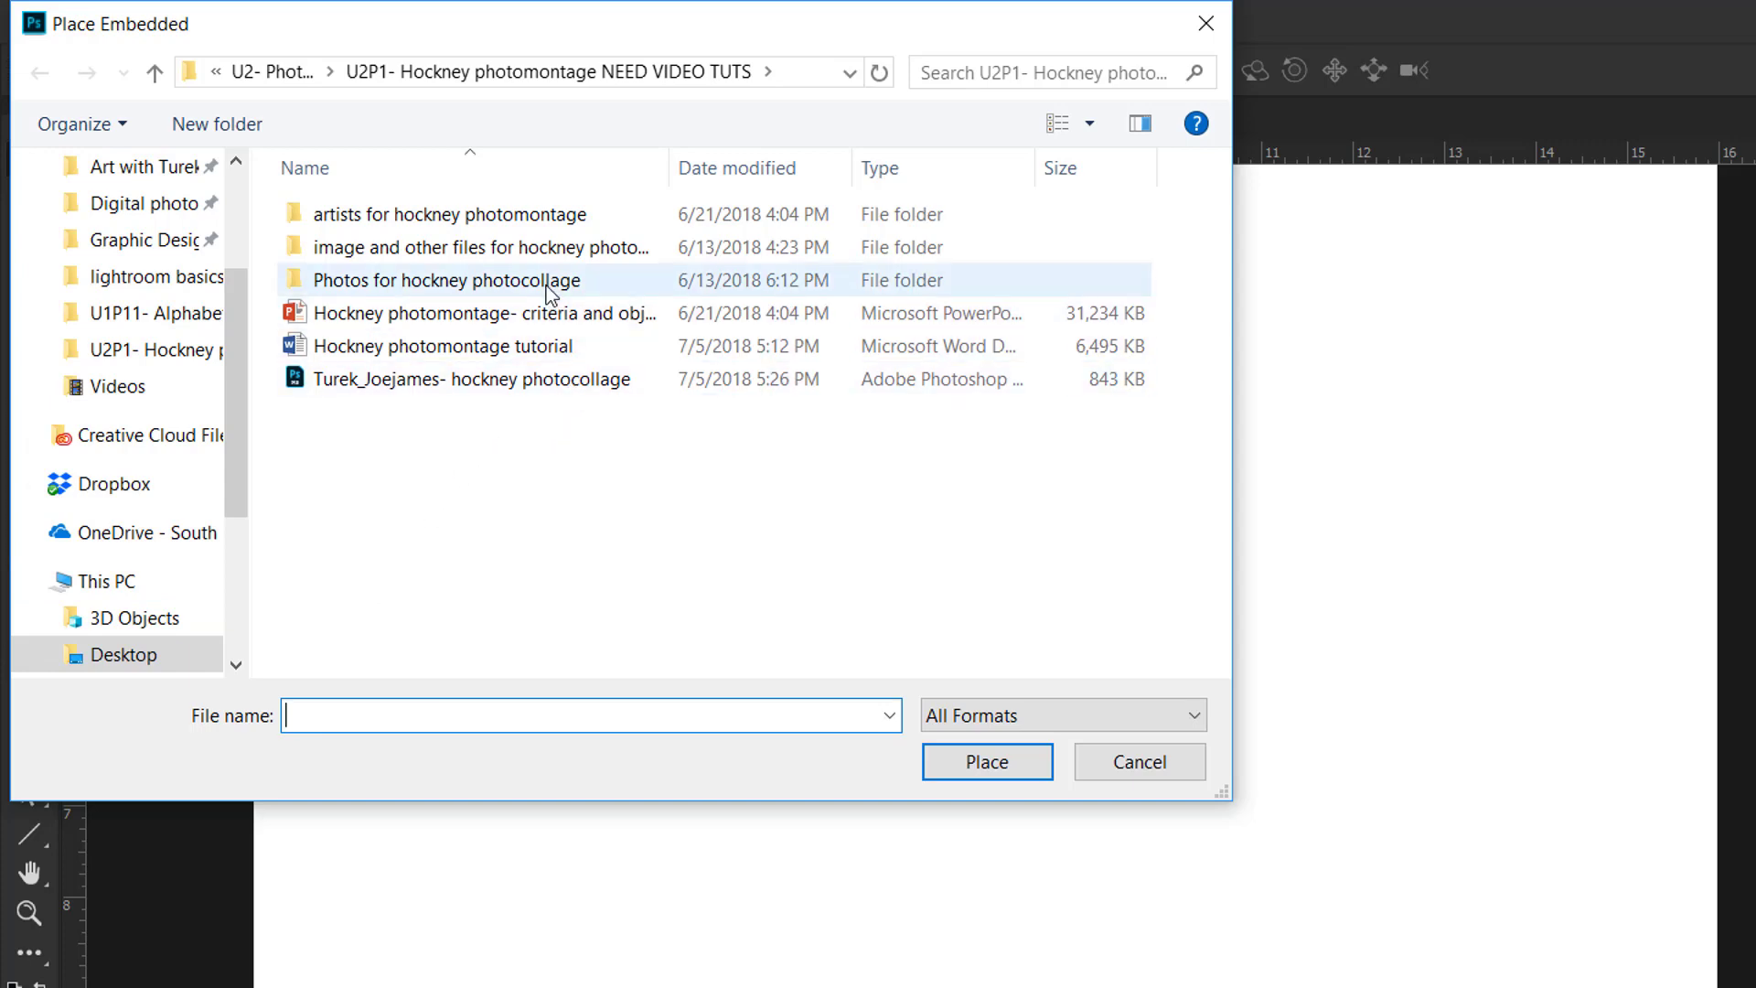
{"action": "double_click", "coordinate": [360, 291]}
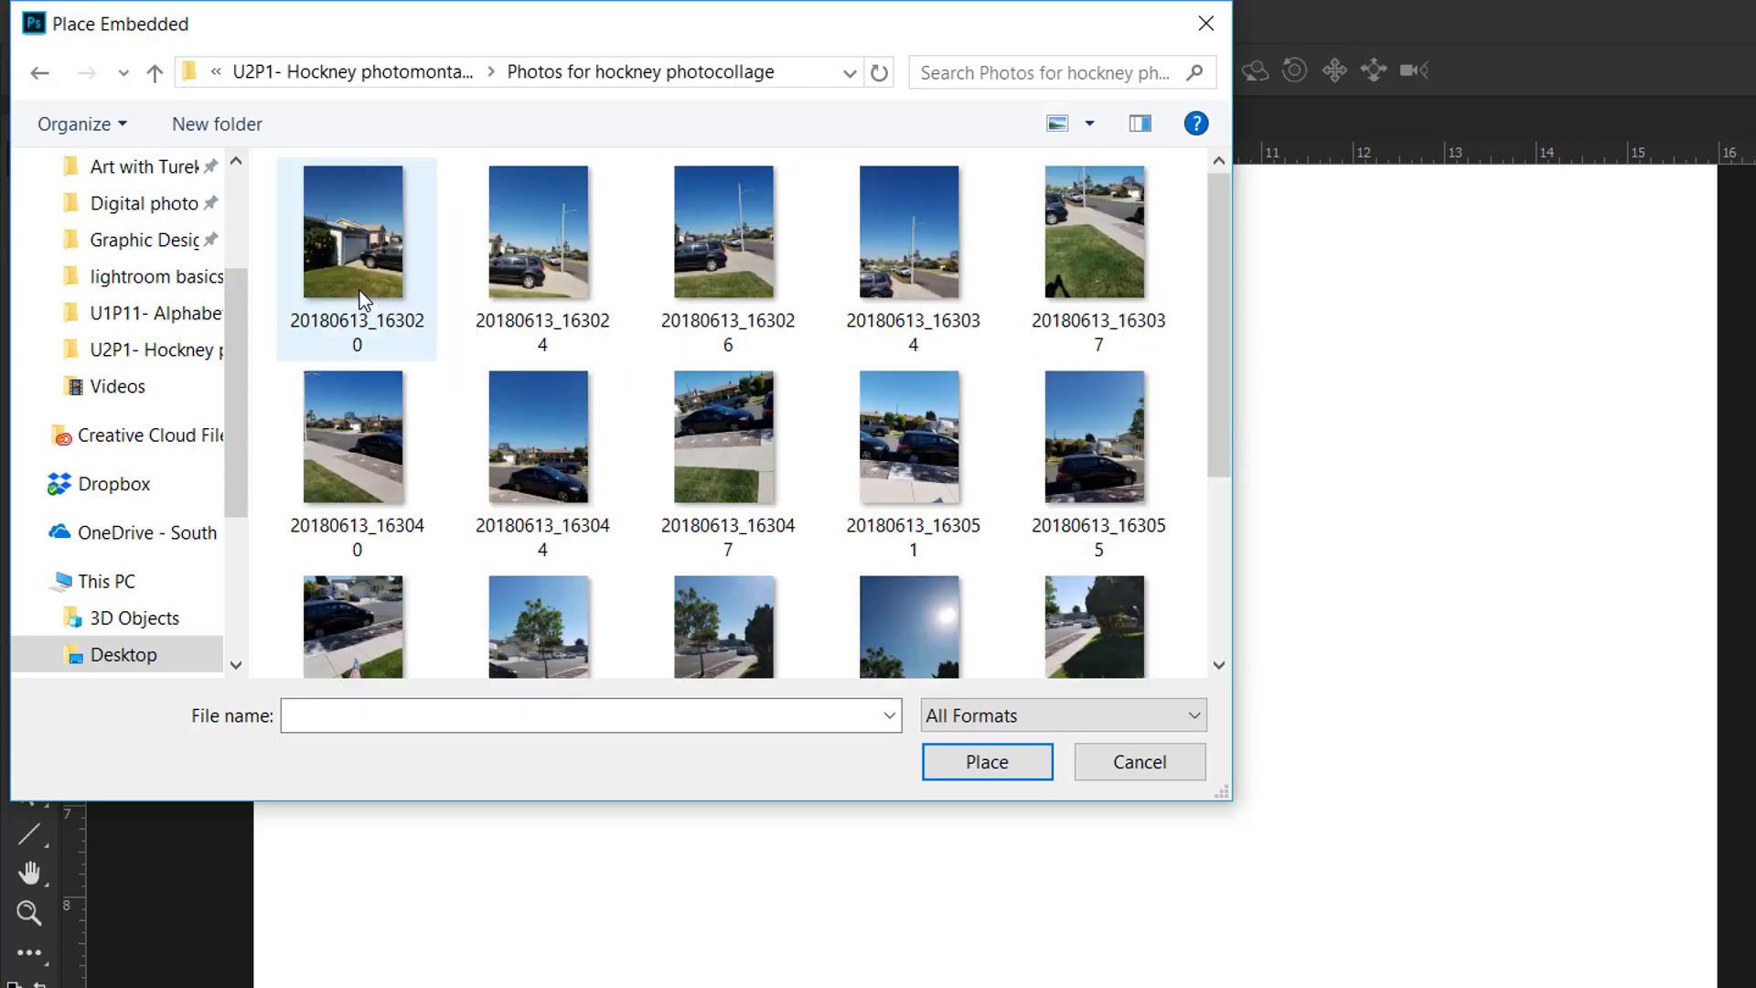
{"action": "left_click", "coordinate": [362, 300]}
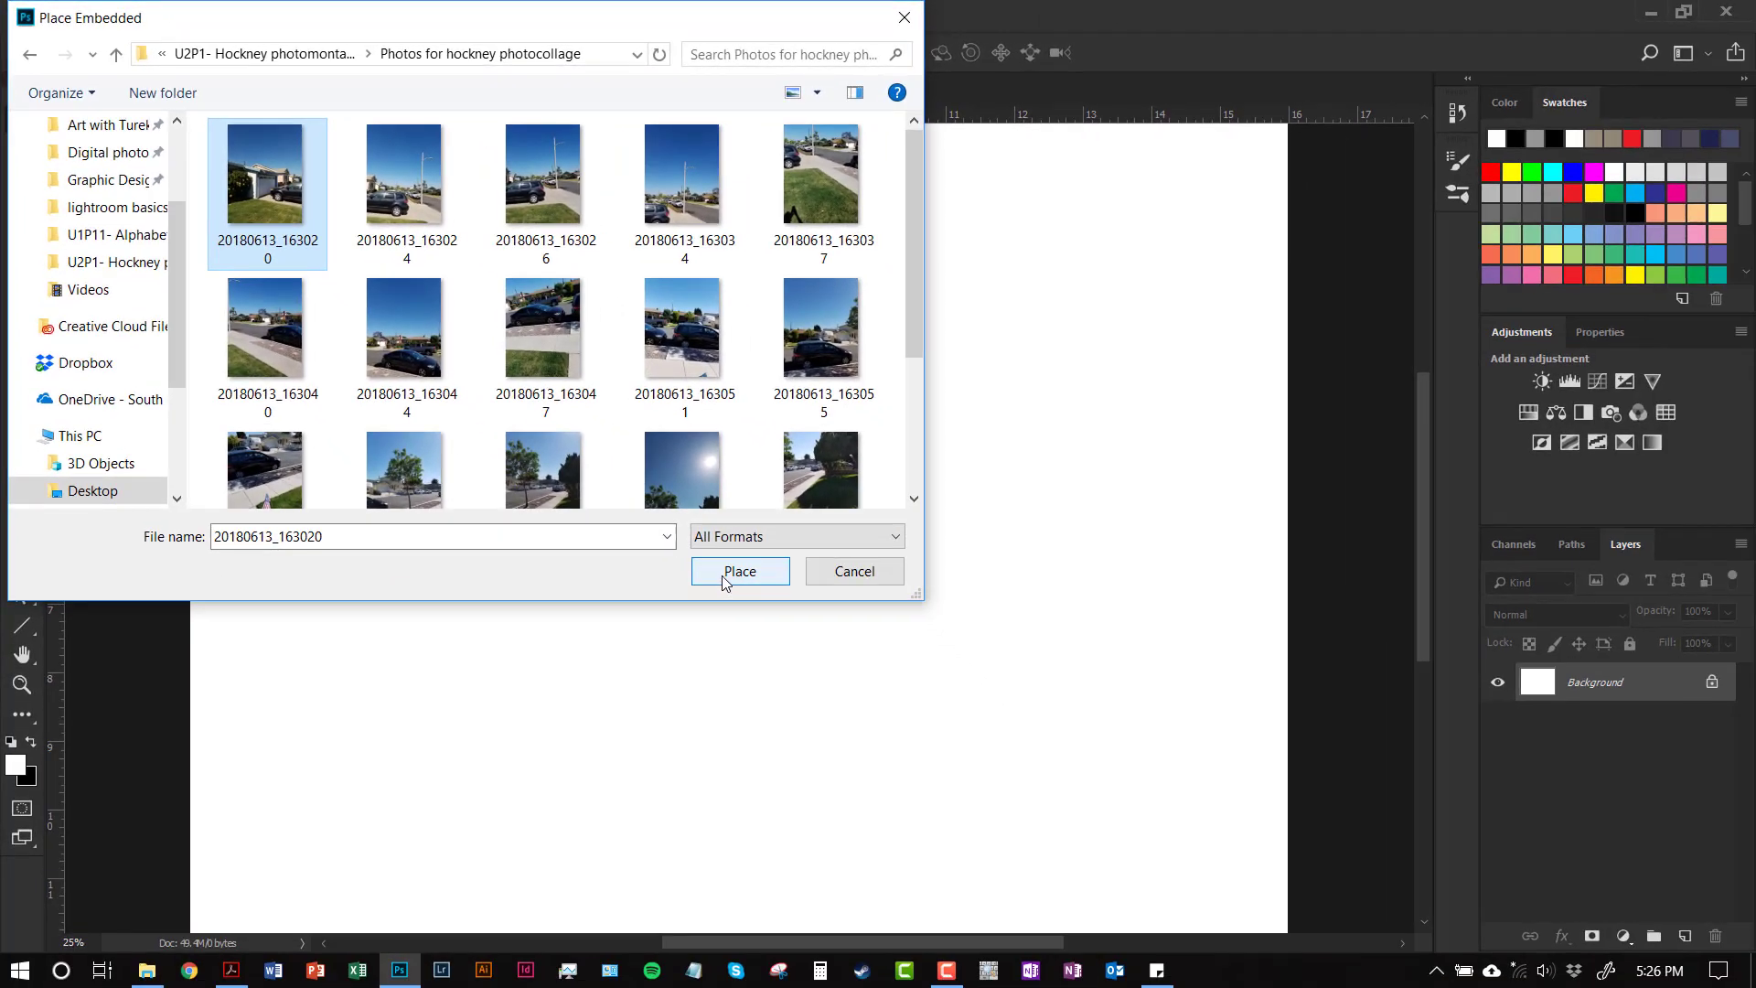
{"action": "left_click", "coordinate": [726, 575]}
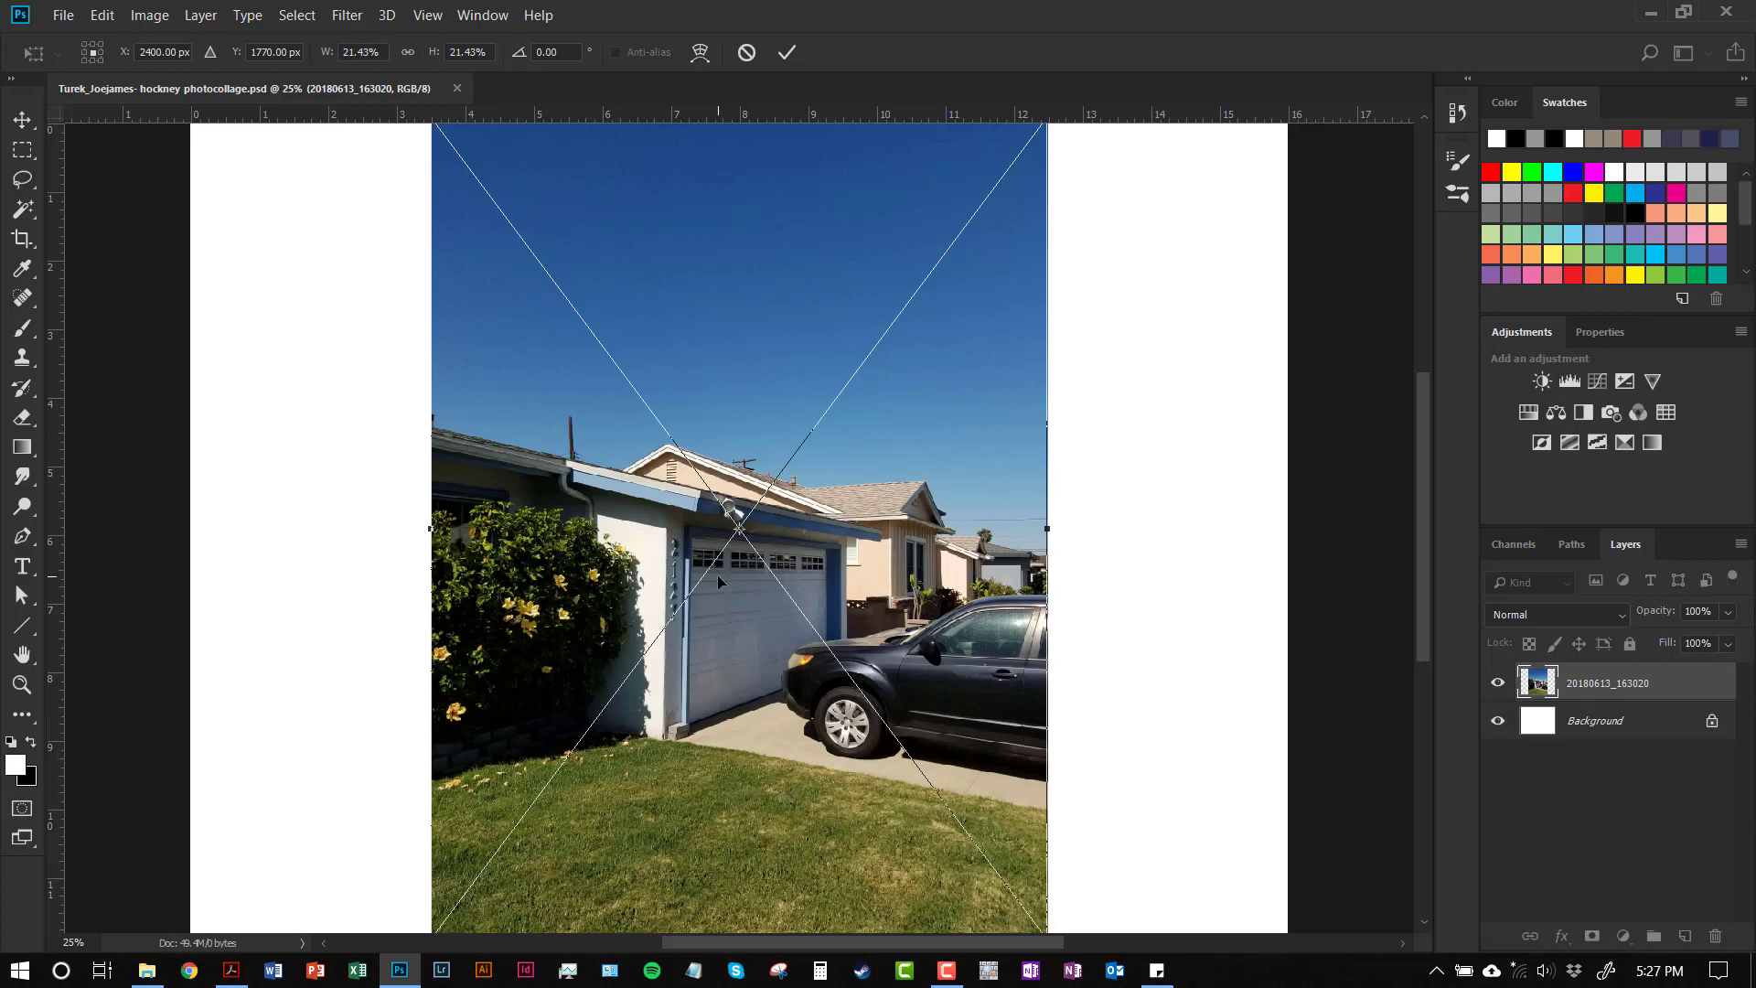
Zoom and pan to inspect the placed photo, fit the canvas on screen, and bring up the place confirmation
{"action": "key", "text": "ctrl+minus"}
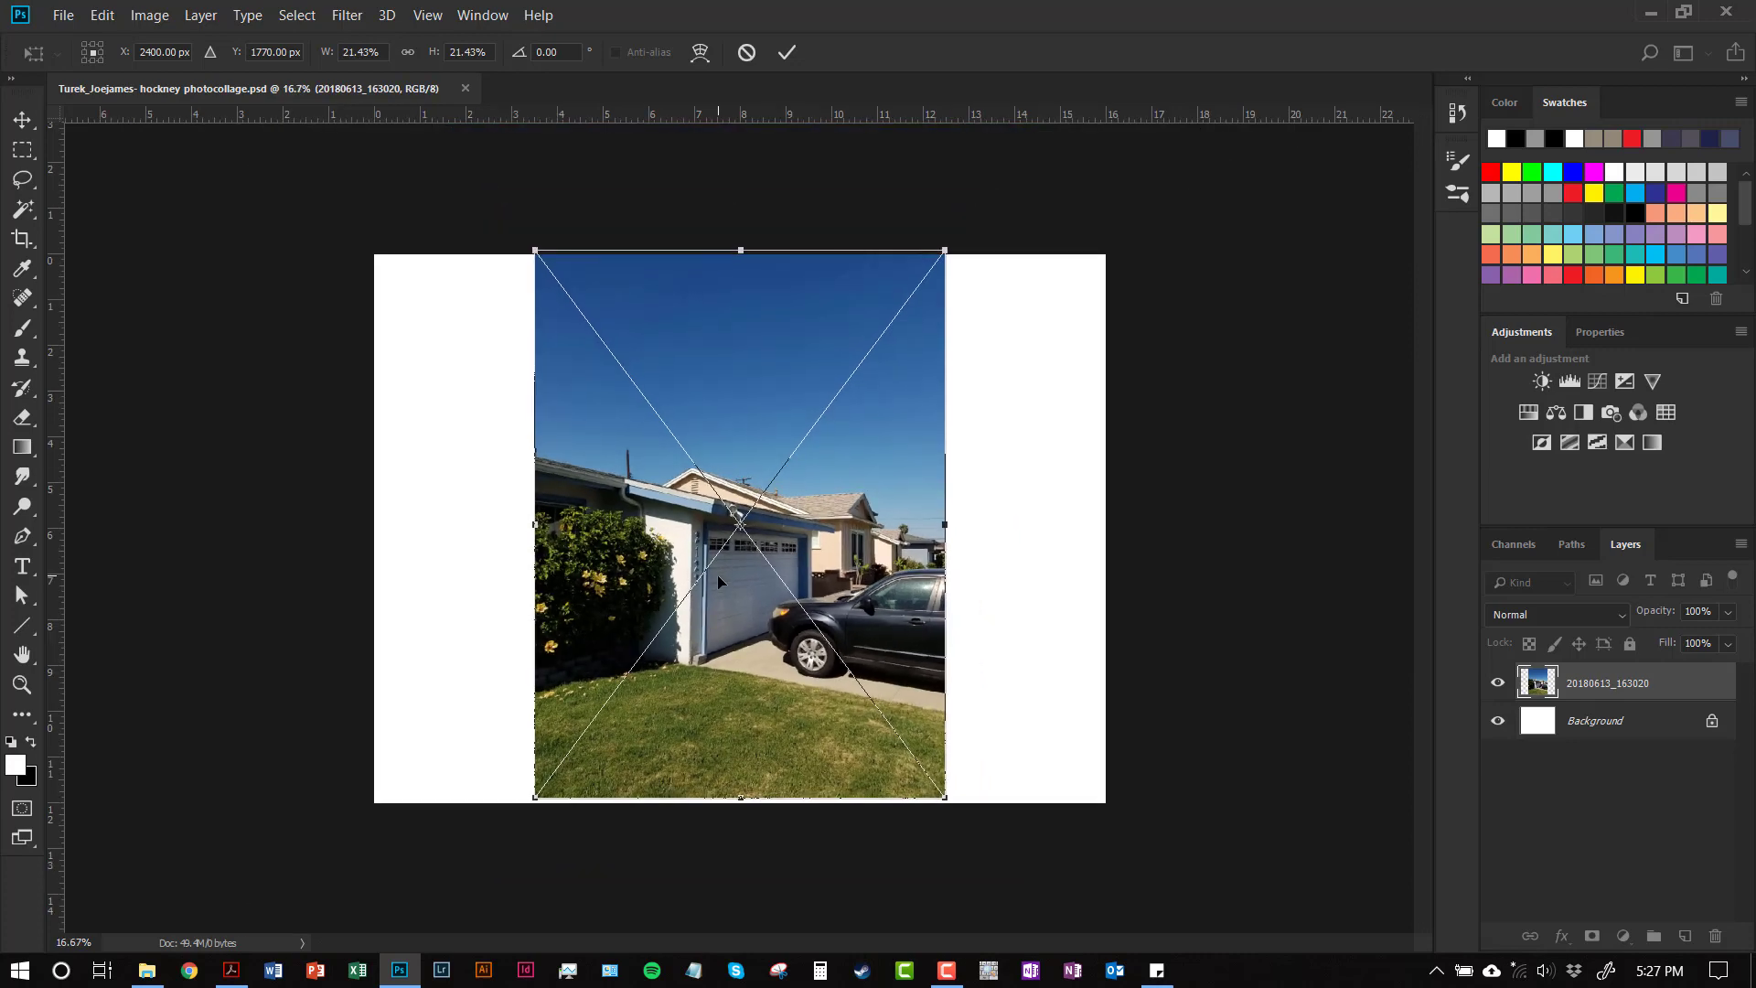
{"action": "key", "text": "ctrl+plus"}
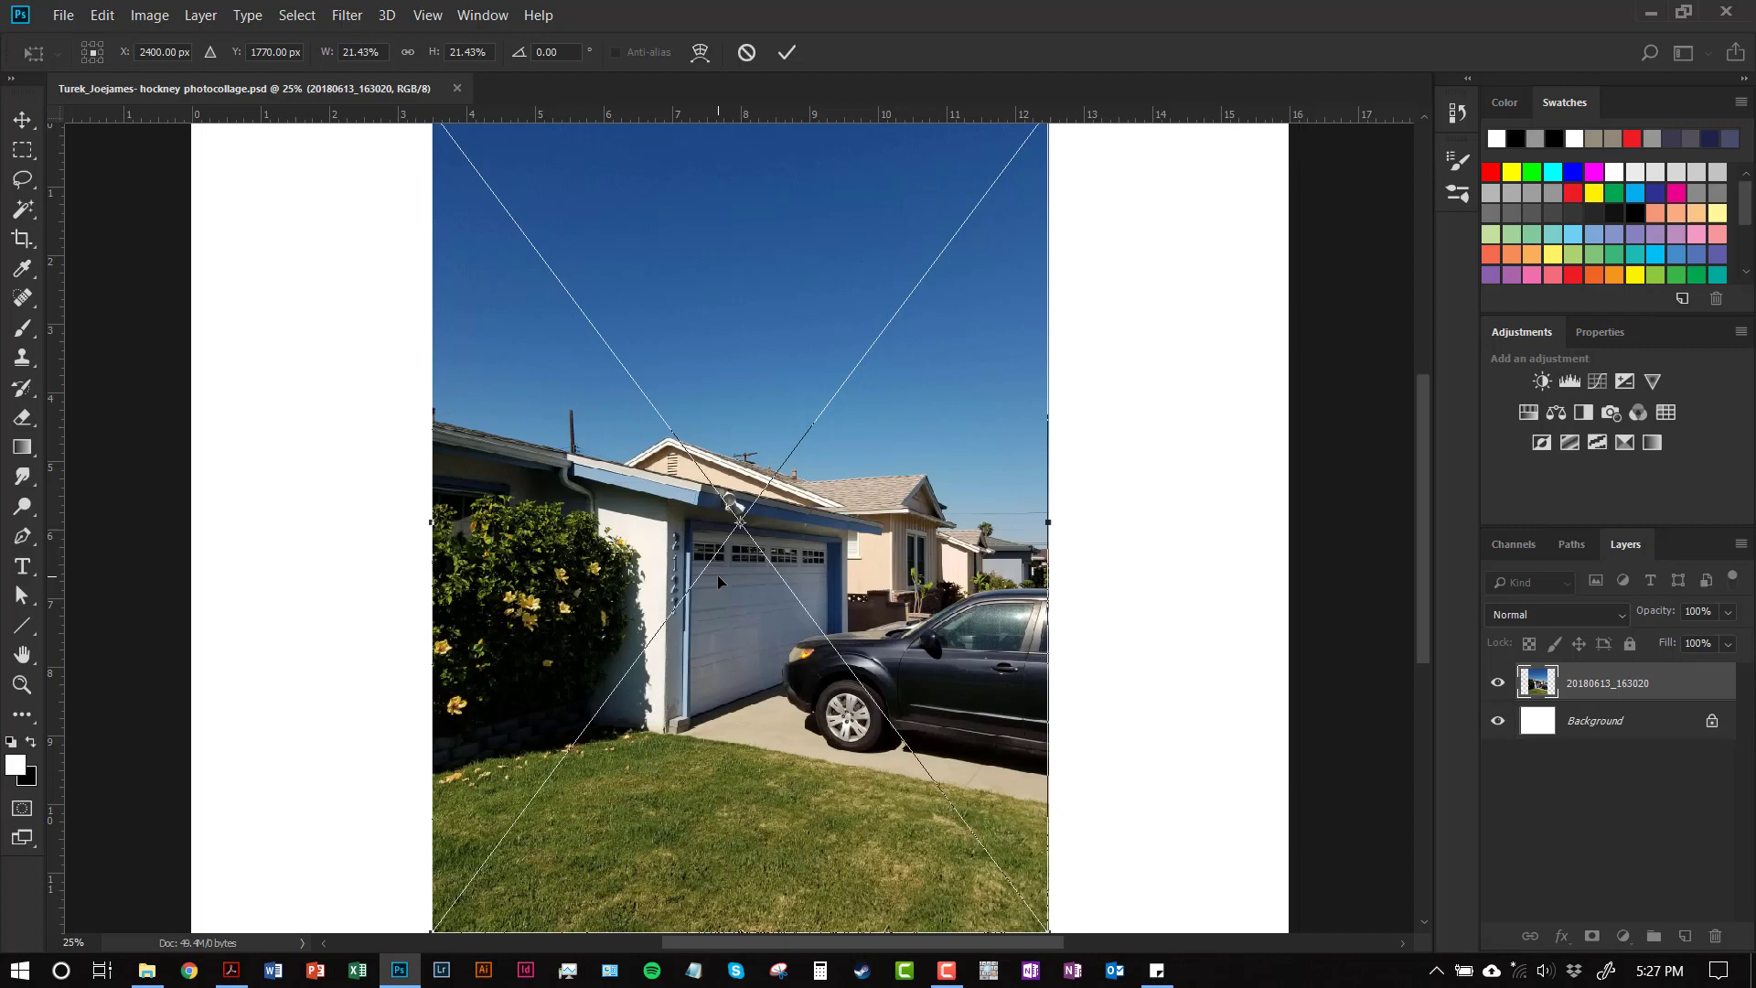
{"action": "key", "text": "ctrl+minus"}
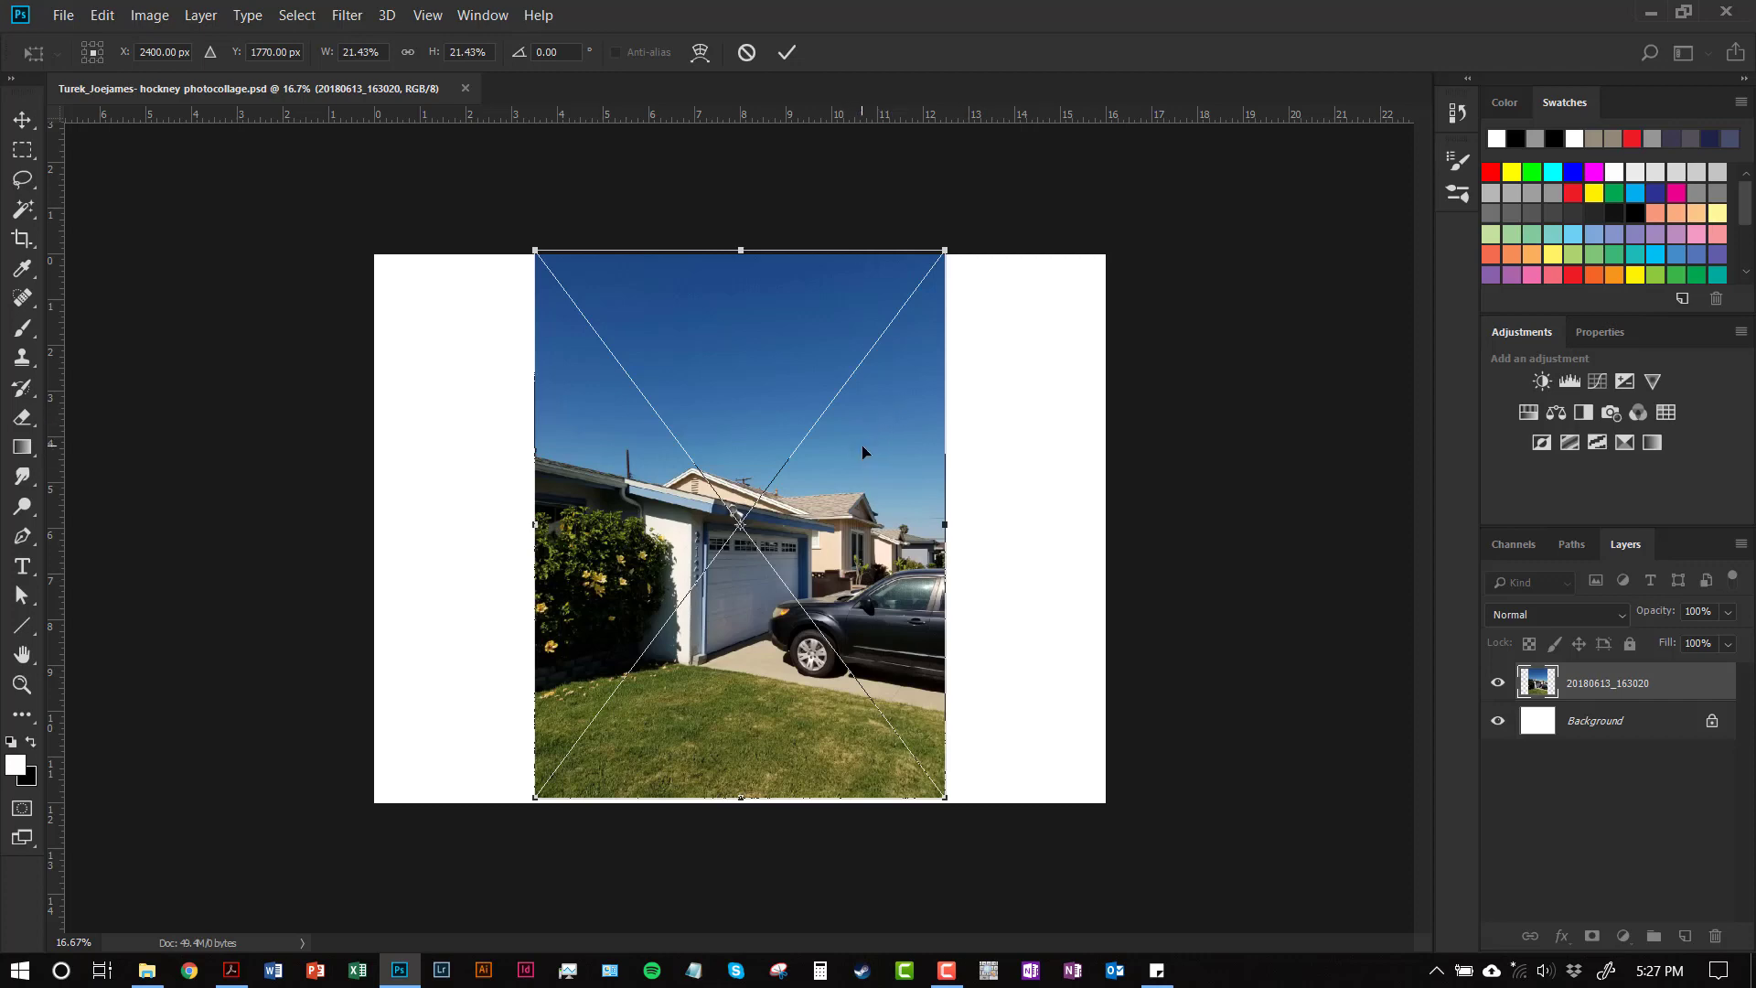
{"action": "key", "text": "ctrl+plus"}
{"action": "key", "text": "ctrl+plus"}
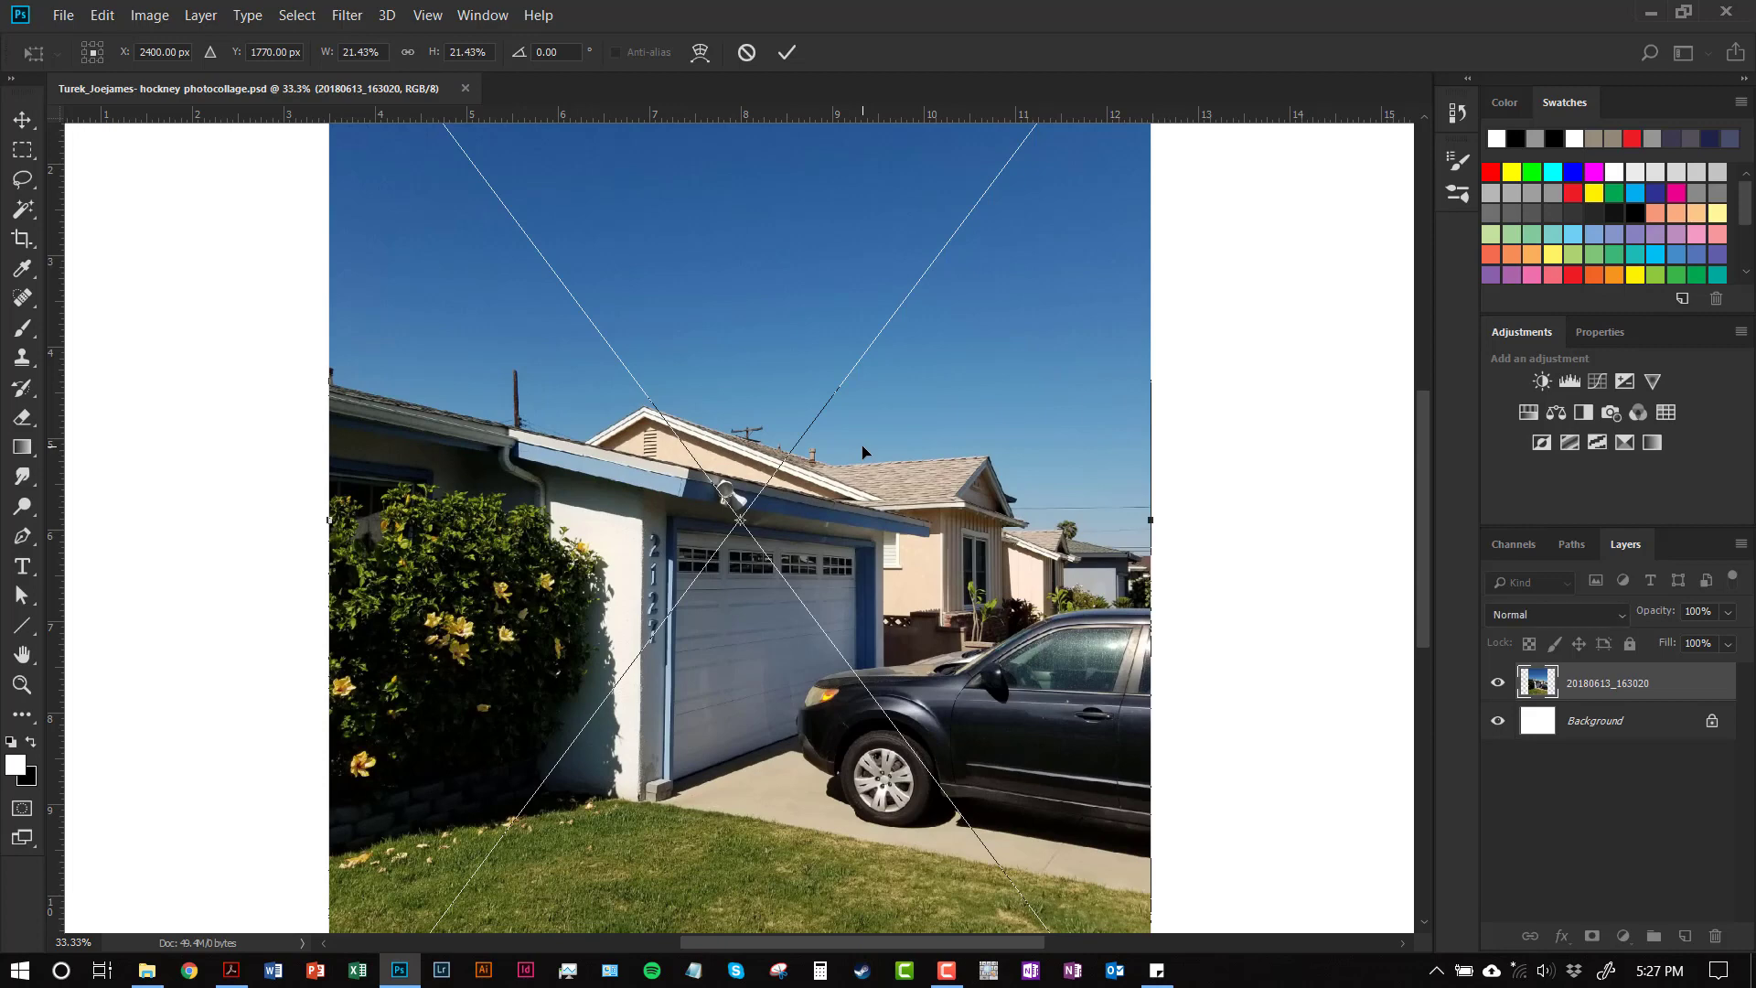
{"action": "left_click_drag", "start_coordinate": [1011, 372], "coordinate": [968, 454]}
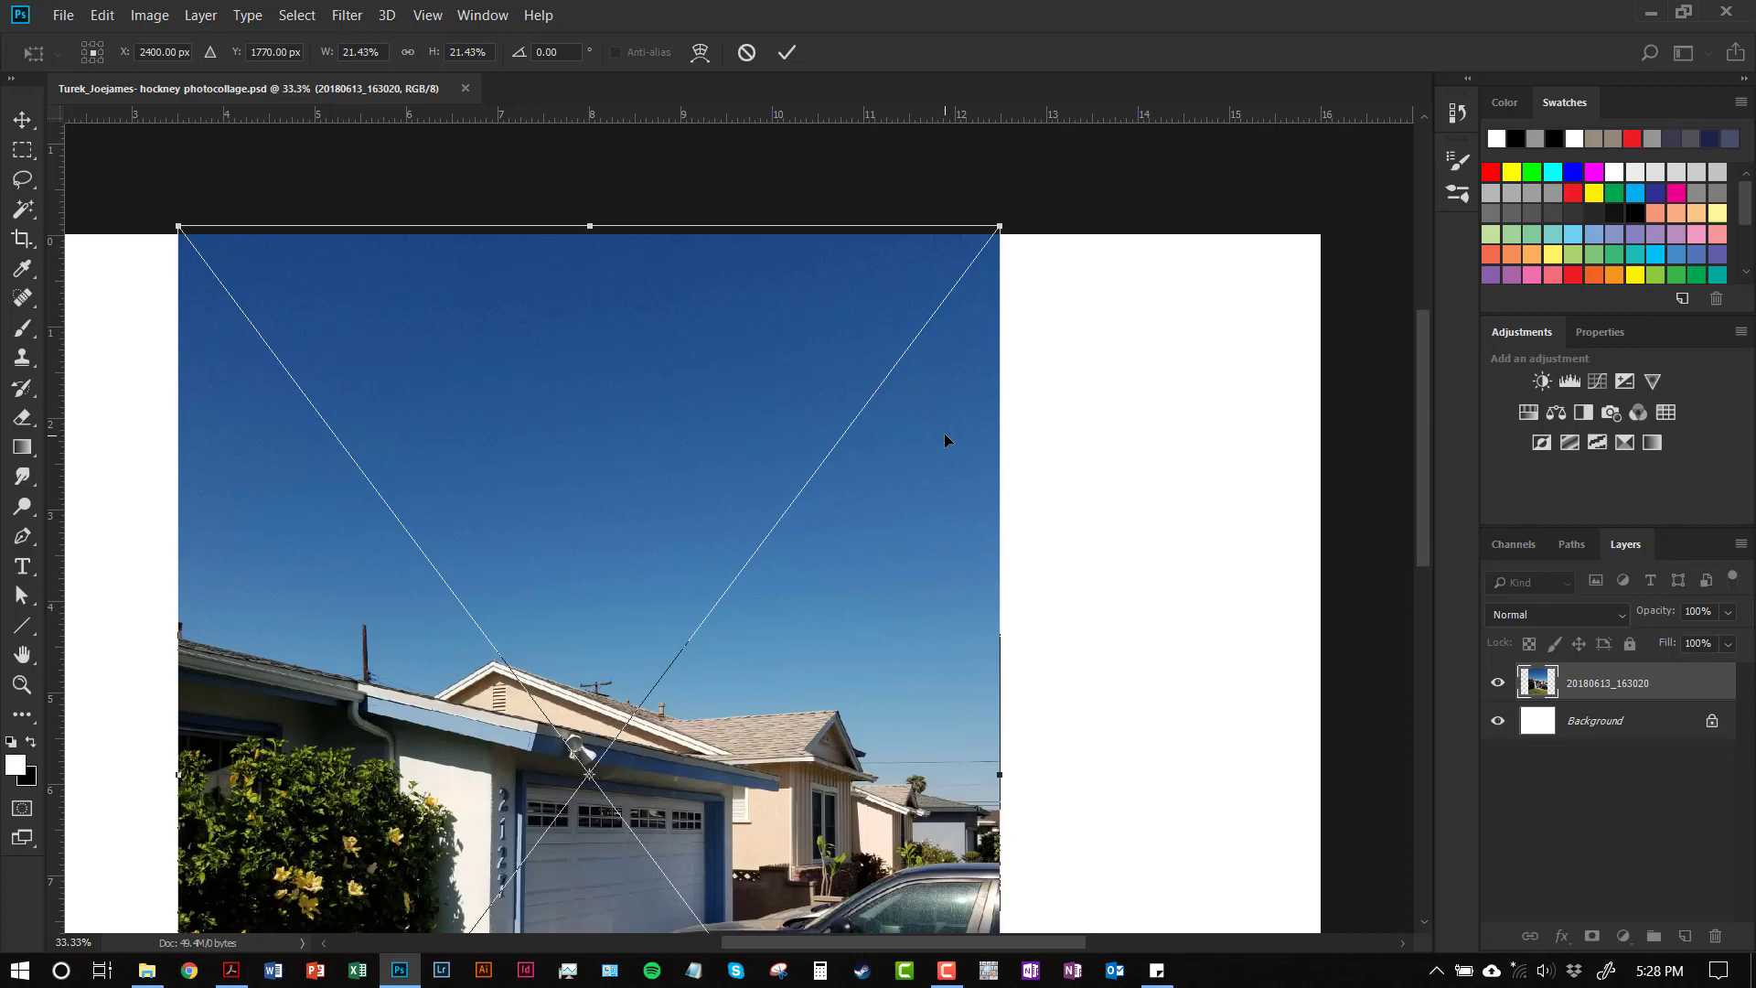
{"action": "key", "text": "ctrl+0"}
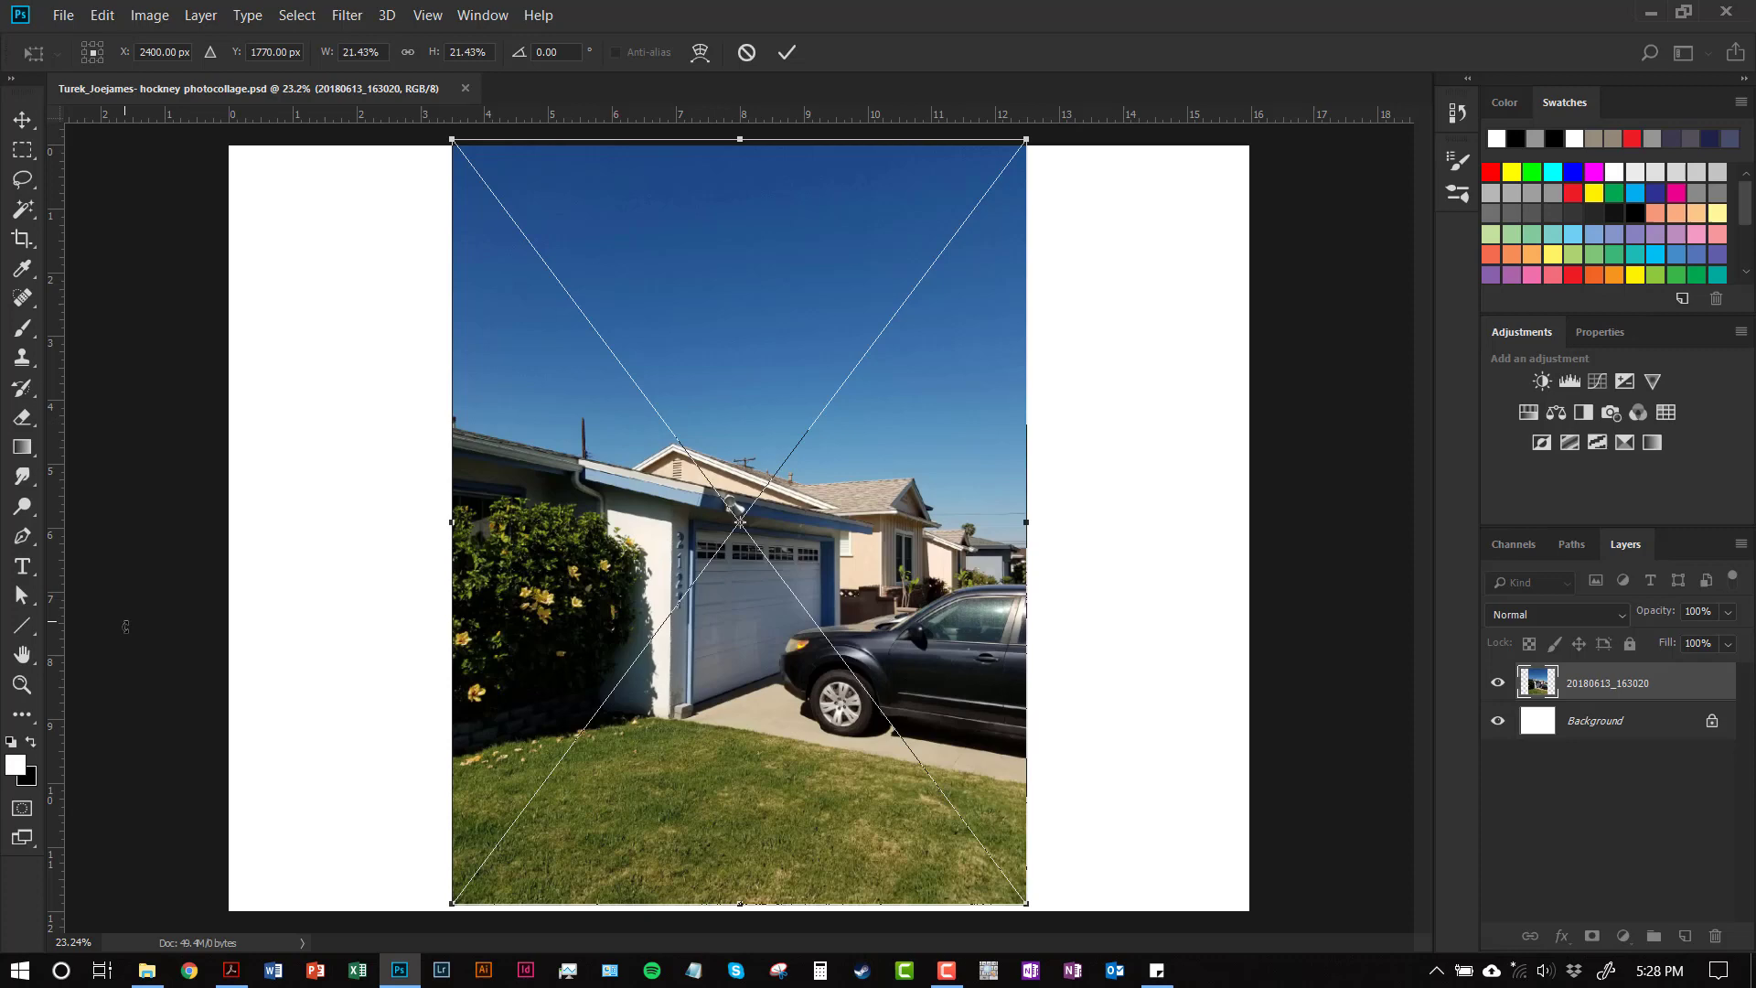
{"action": "left_click", "coordinate": [15, 698]}
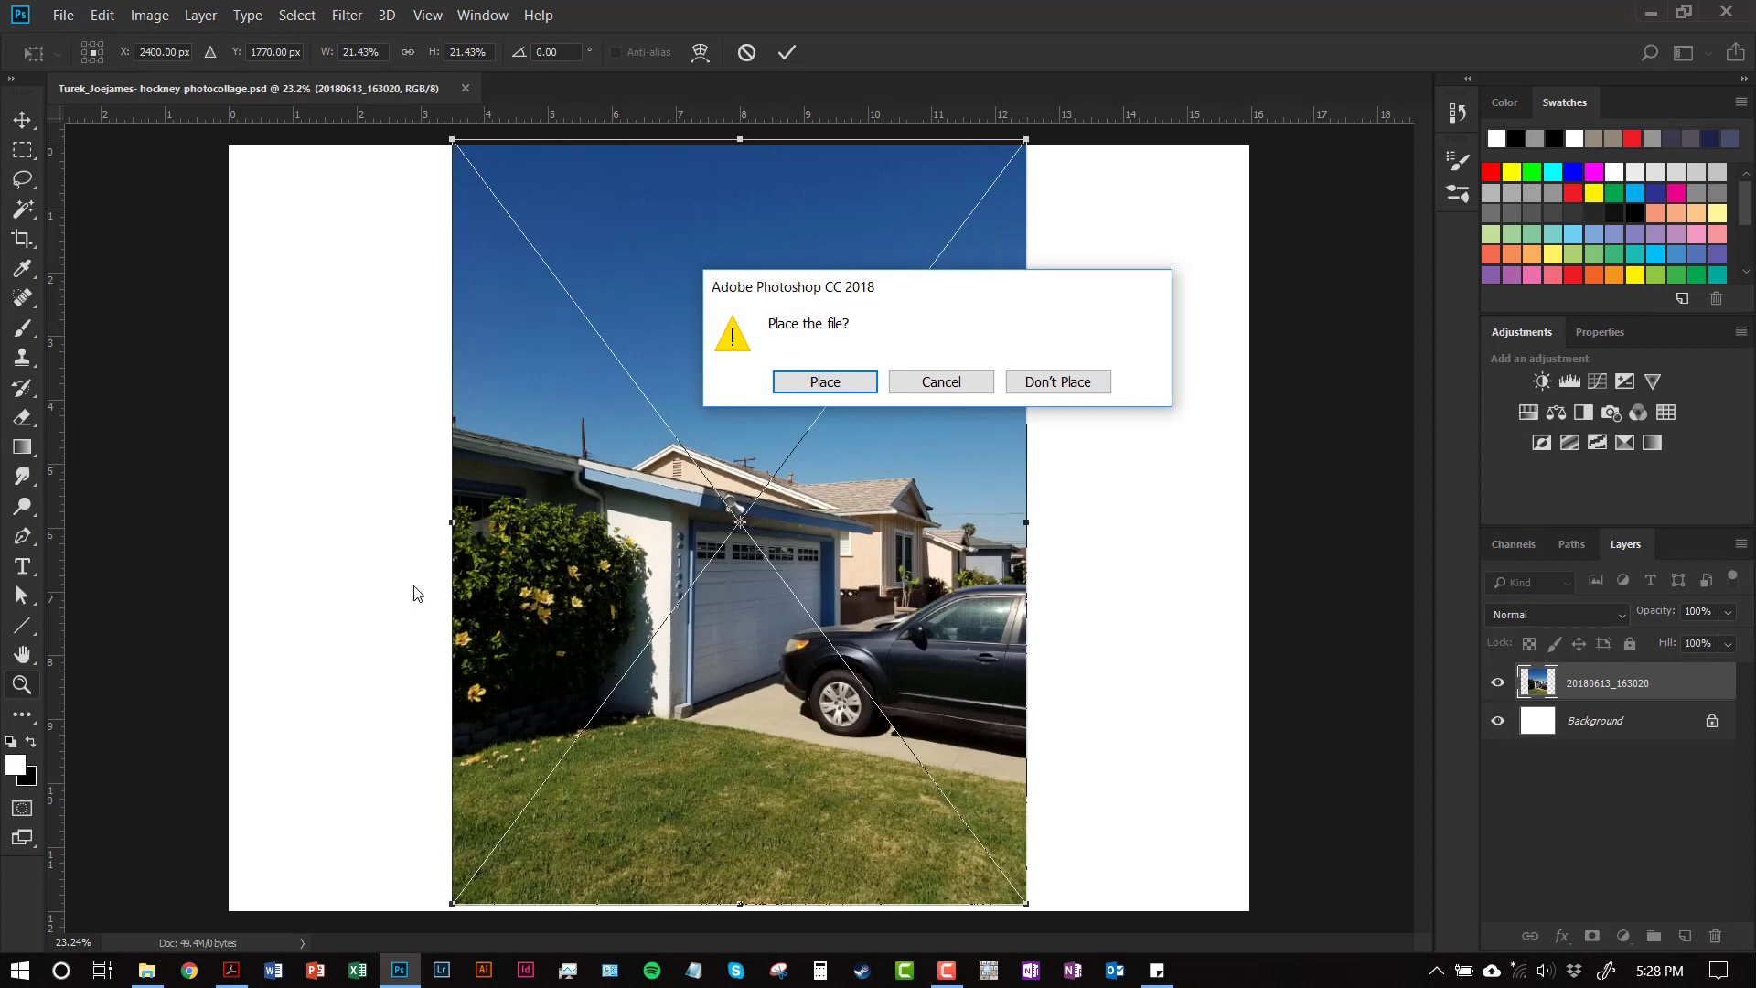
Confirm placing photo 20180613_163020 as a smart object layer and select the Move tool
{"action": "left_click", "coordinate": [828, 381]}
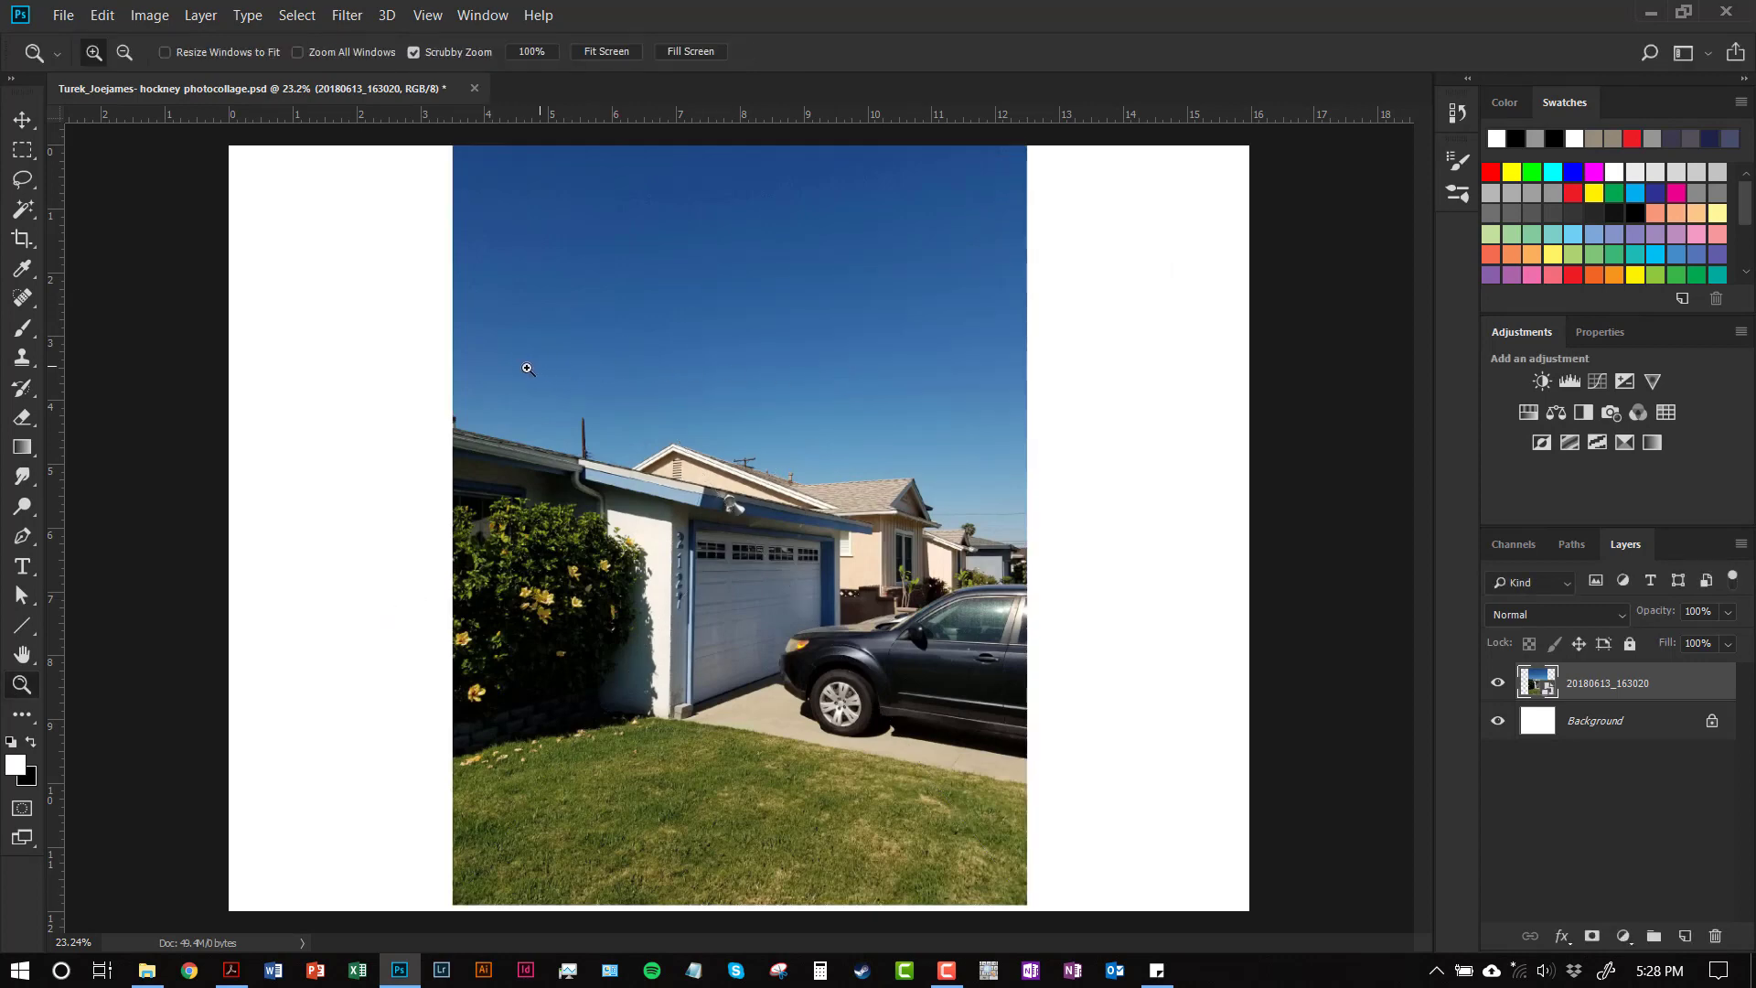
{"action": "scroll", "coordinate": [494, 356], "scroll_direction": "up", "scroll_amount": 2}
{"action": "scroll", "coordinate": [497, 365], "scroll_direction": "down", "scroll_amount": 2}
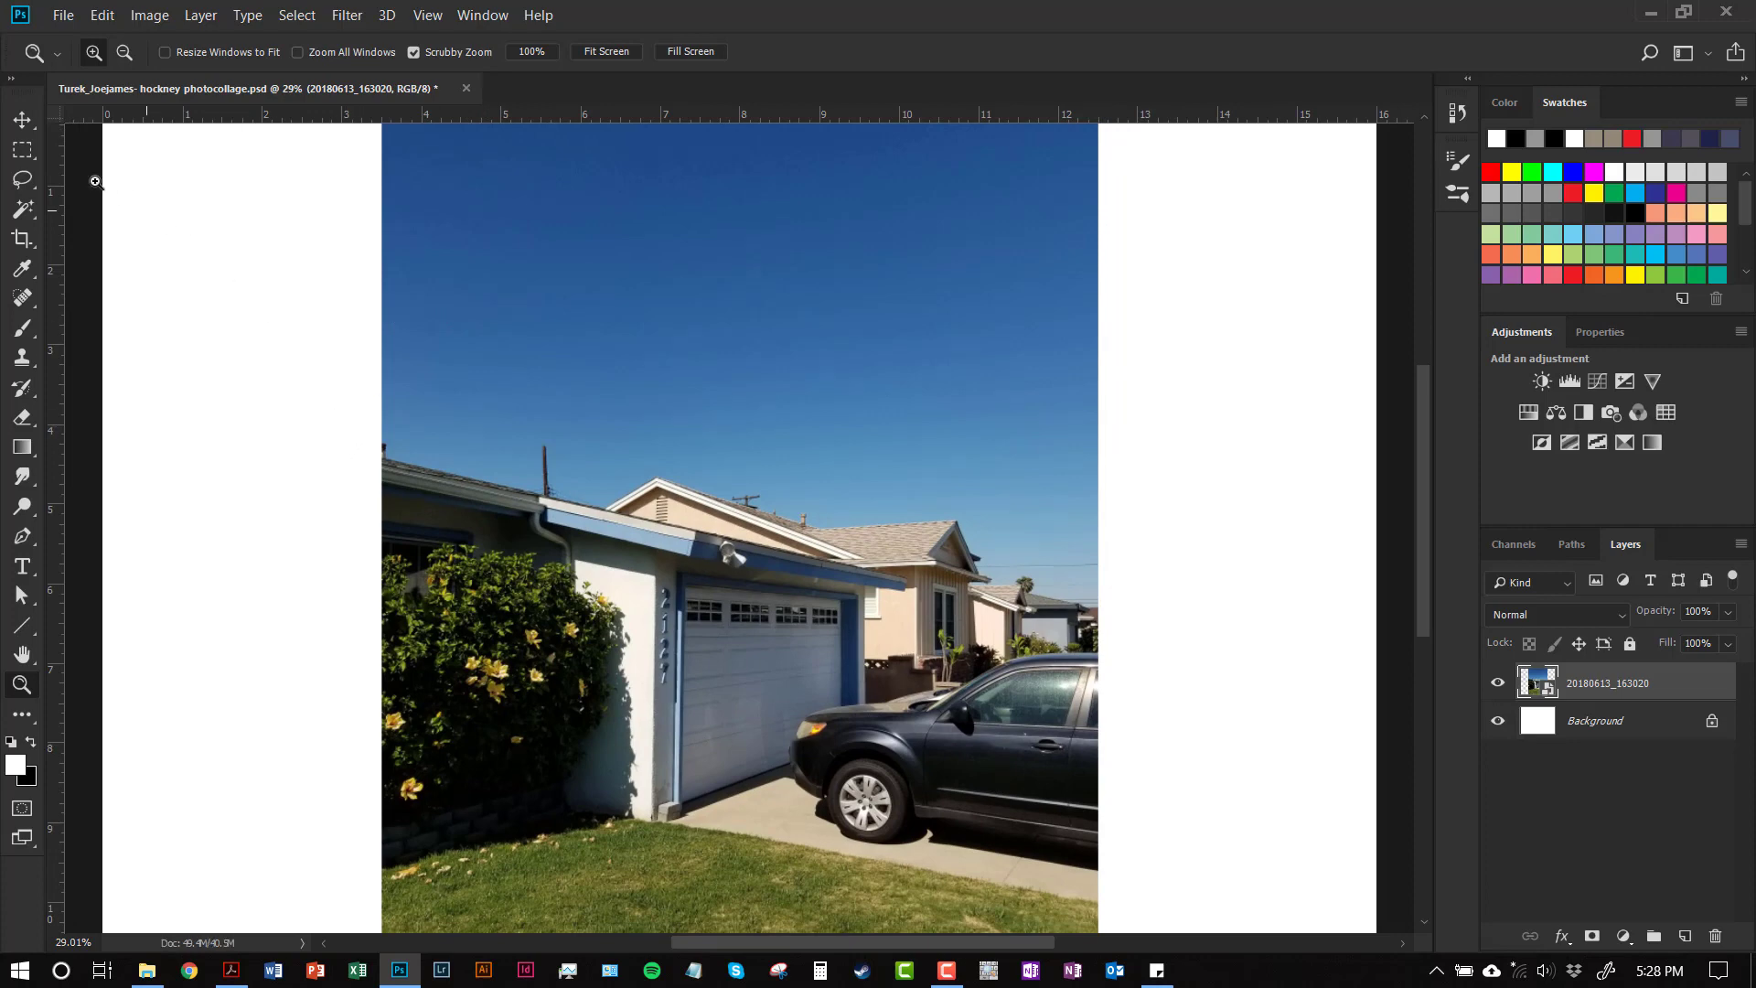
{"action": "left_click", "coordinate": [23, 120]}
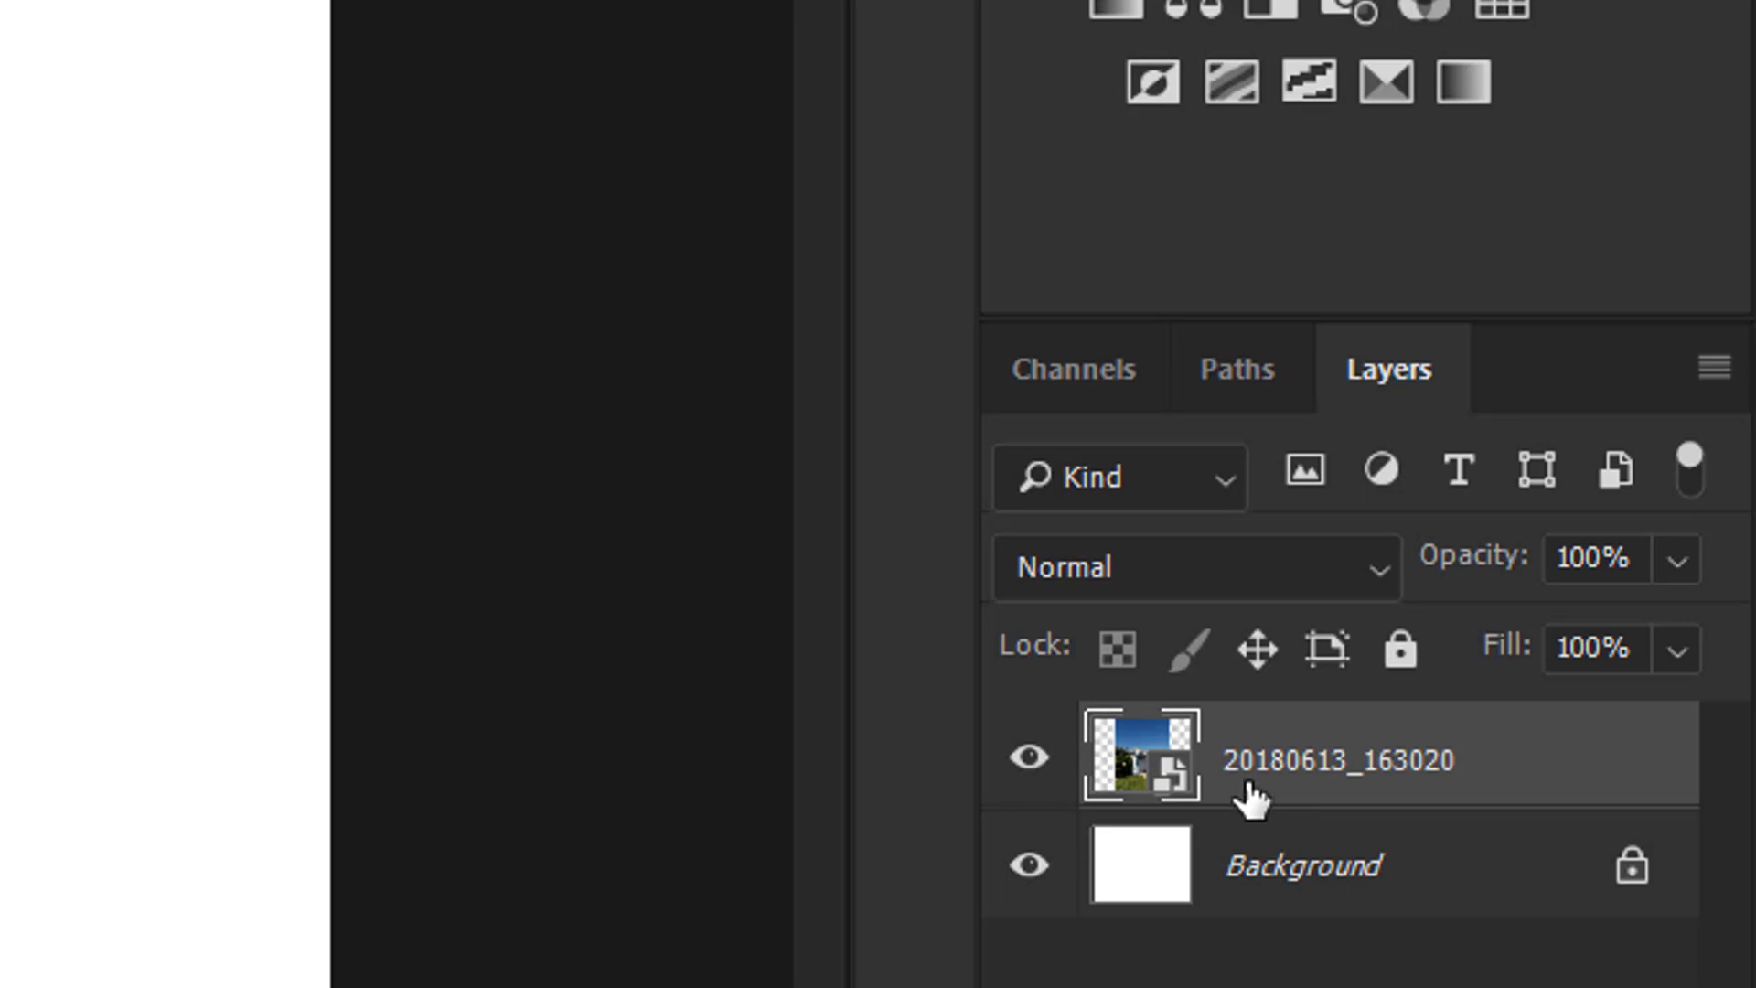
Rasterize the street photo layer, then try rotating and scaling it before cancelling the transform
{"action": "right_click", "coordinate": [1248, 802]}
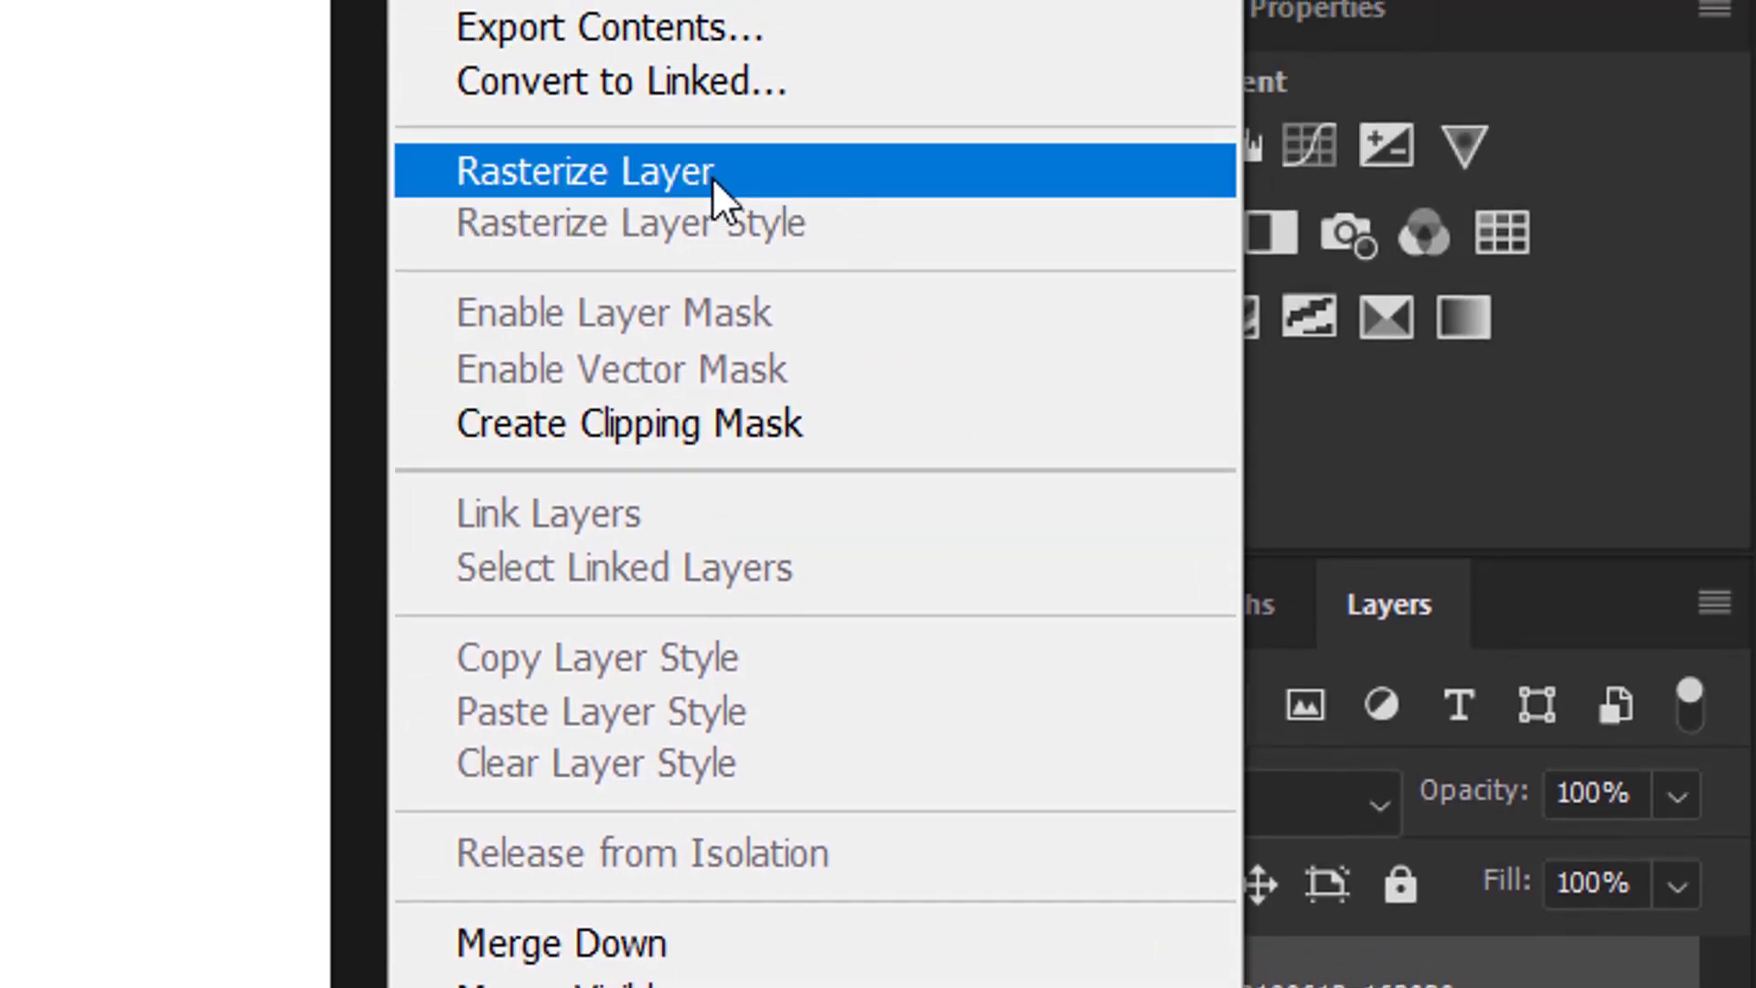
{"action": "left_click", "coordinate": [788, 175]}
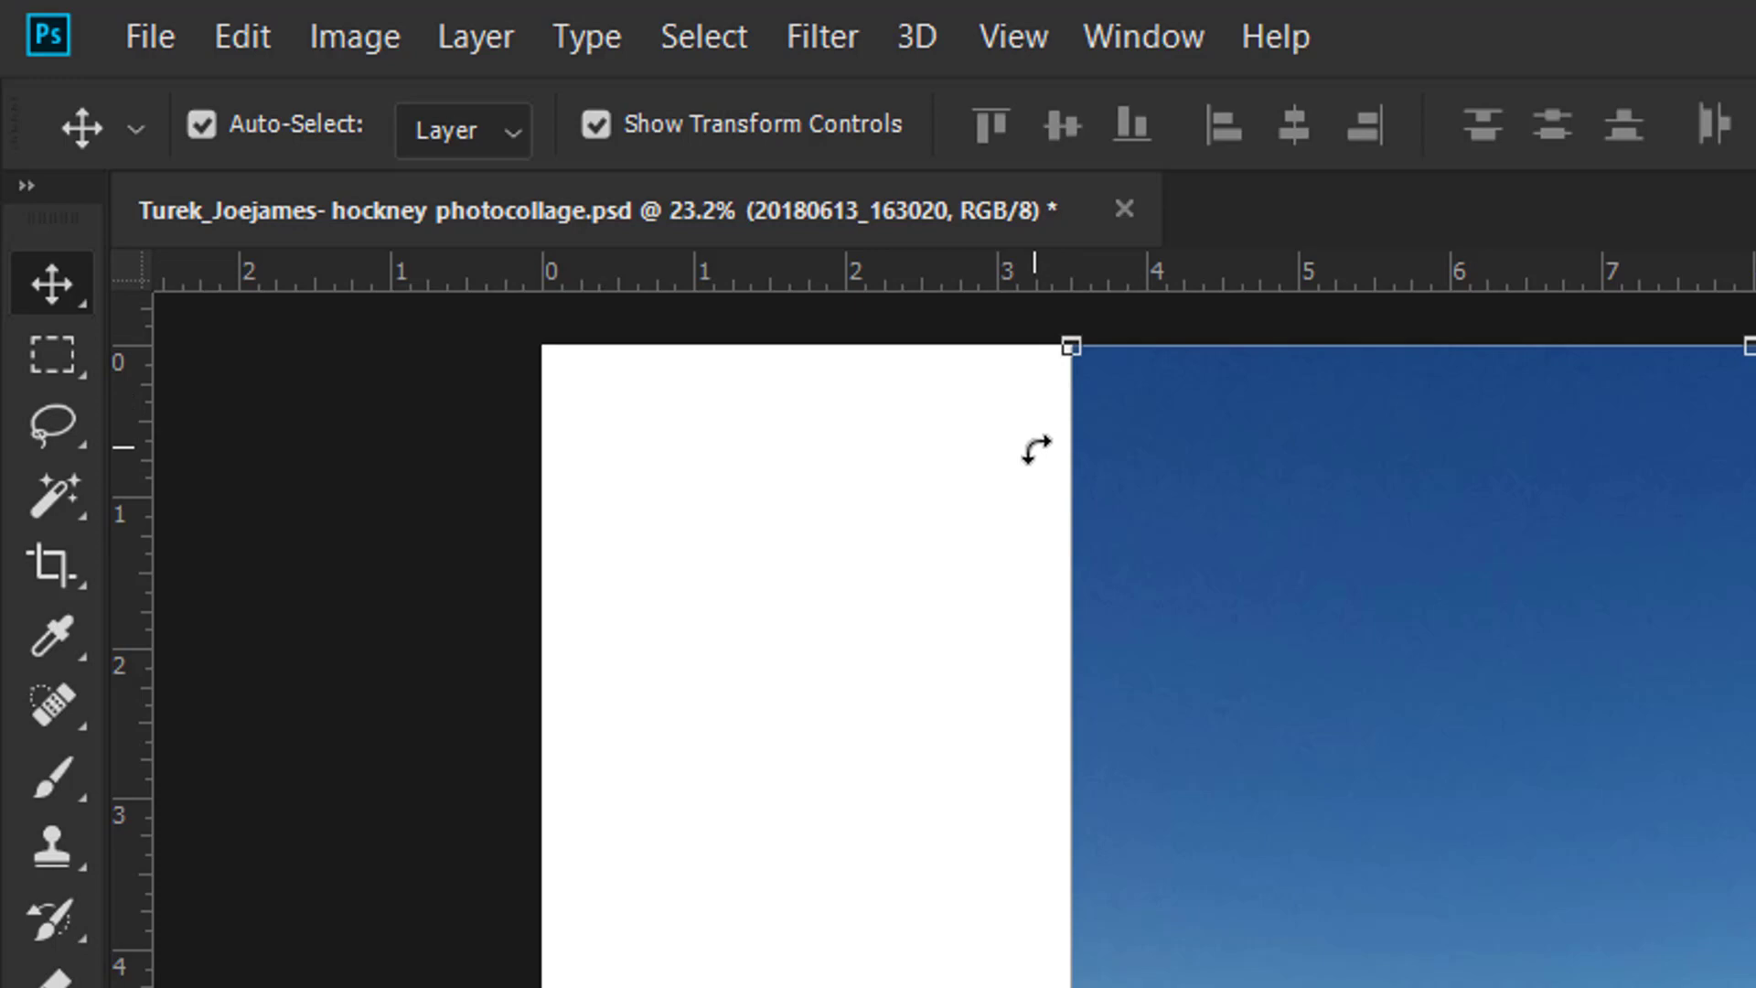
{"action": "left_click_drag", "start_coordinate": [1037, 448], "coordinate": [995, 493]}
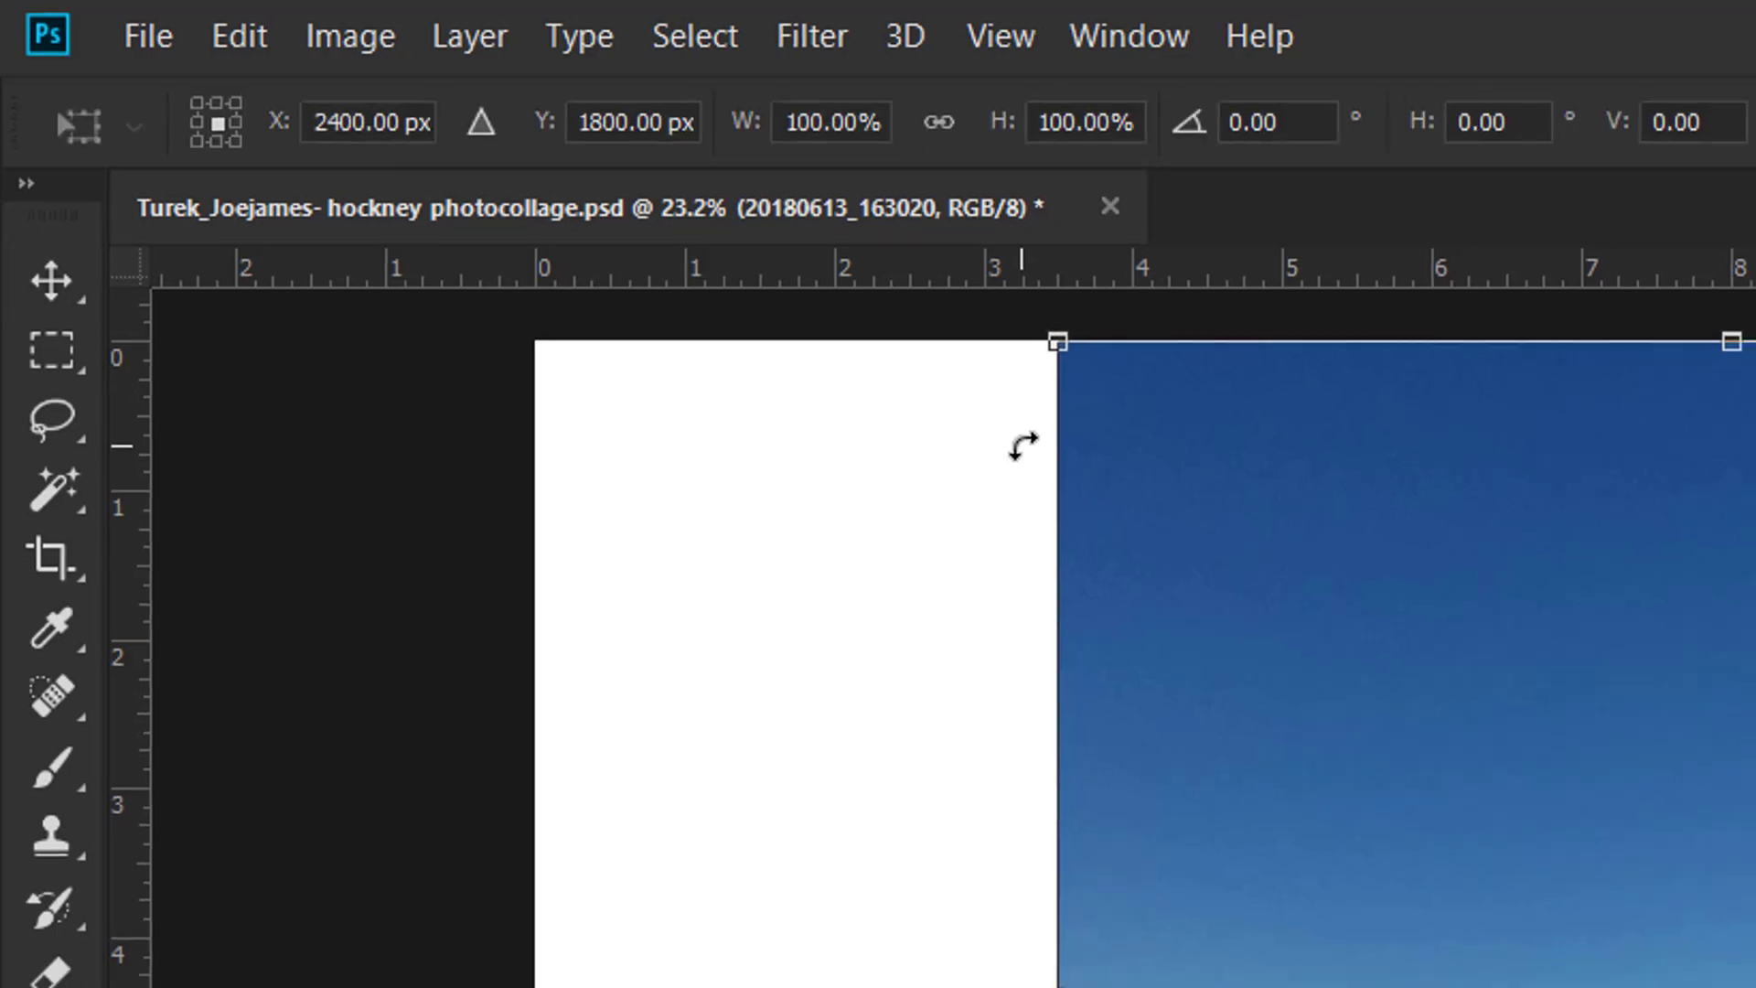
{"action": "left_click_drag", "start_coordinate": [643, 315], "coordinate": [613, 363]}
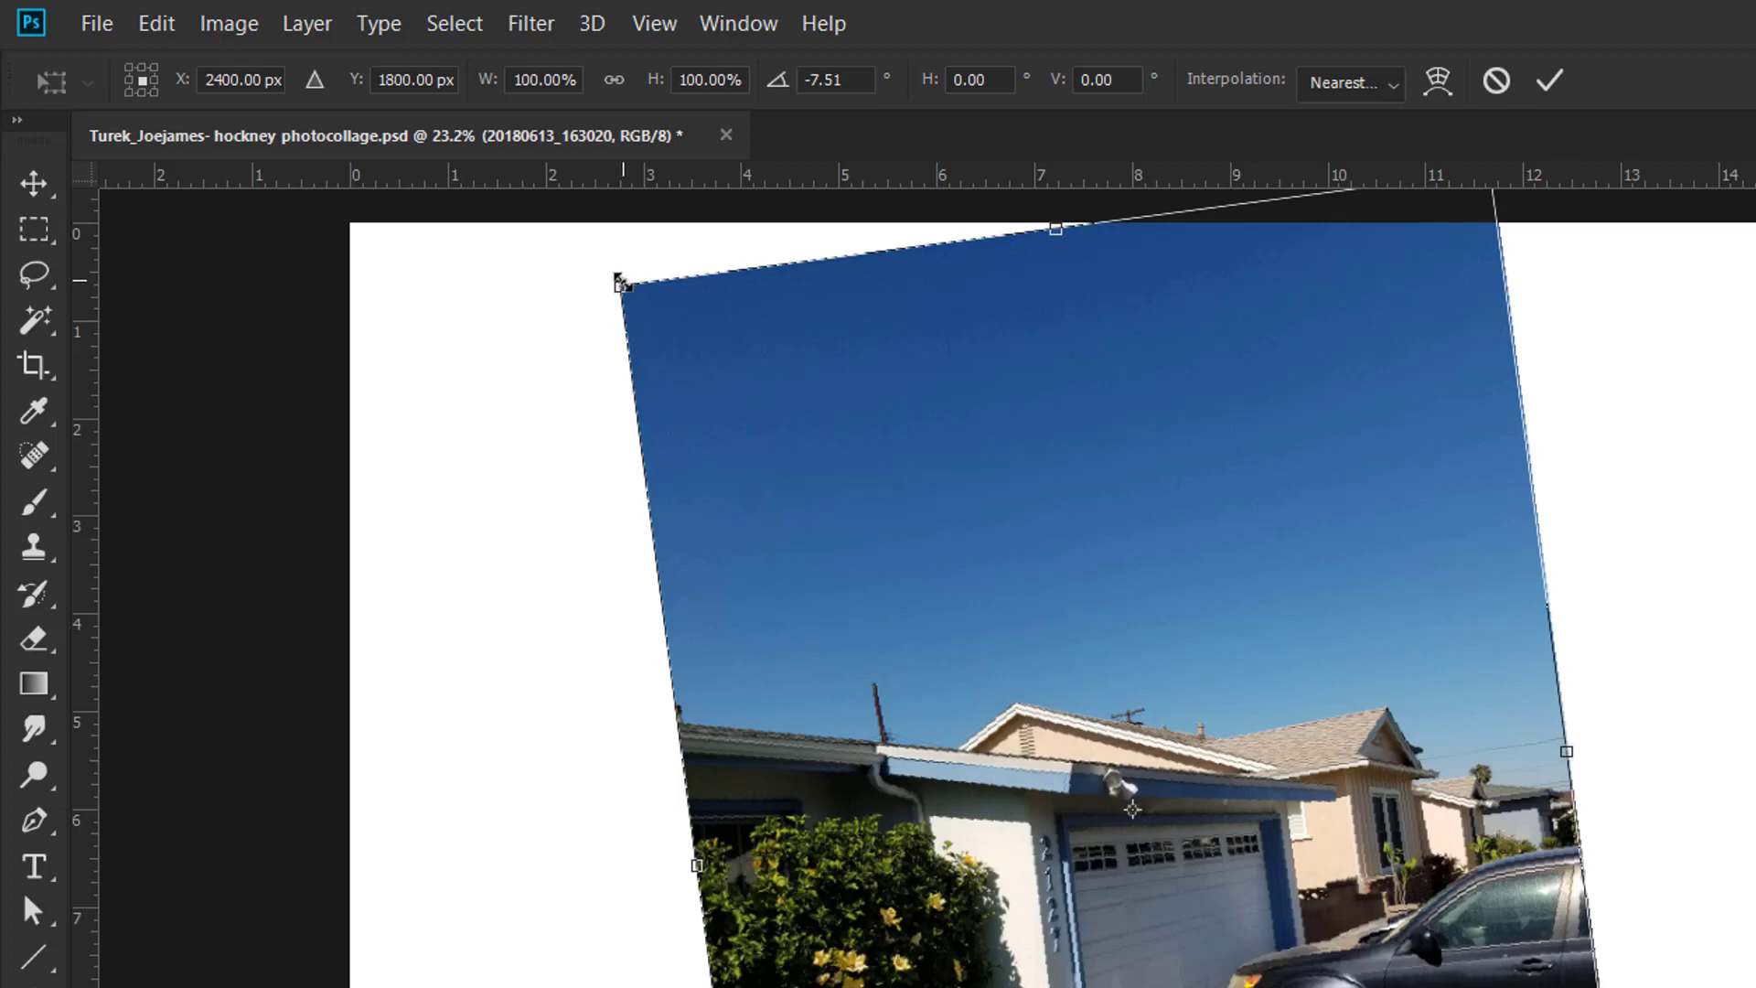
{"action": "left_click_drag", "start_coordinate": [622, 284], "coordinate": [698, 398]}
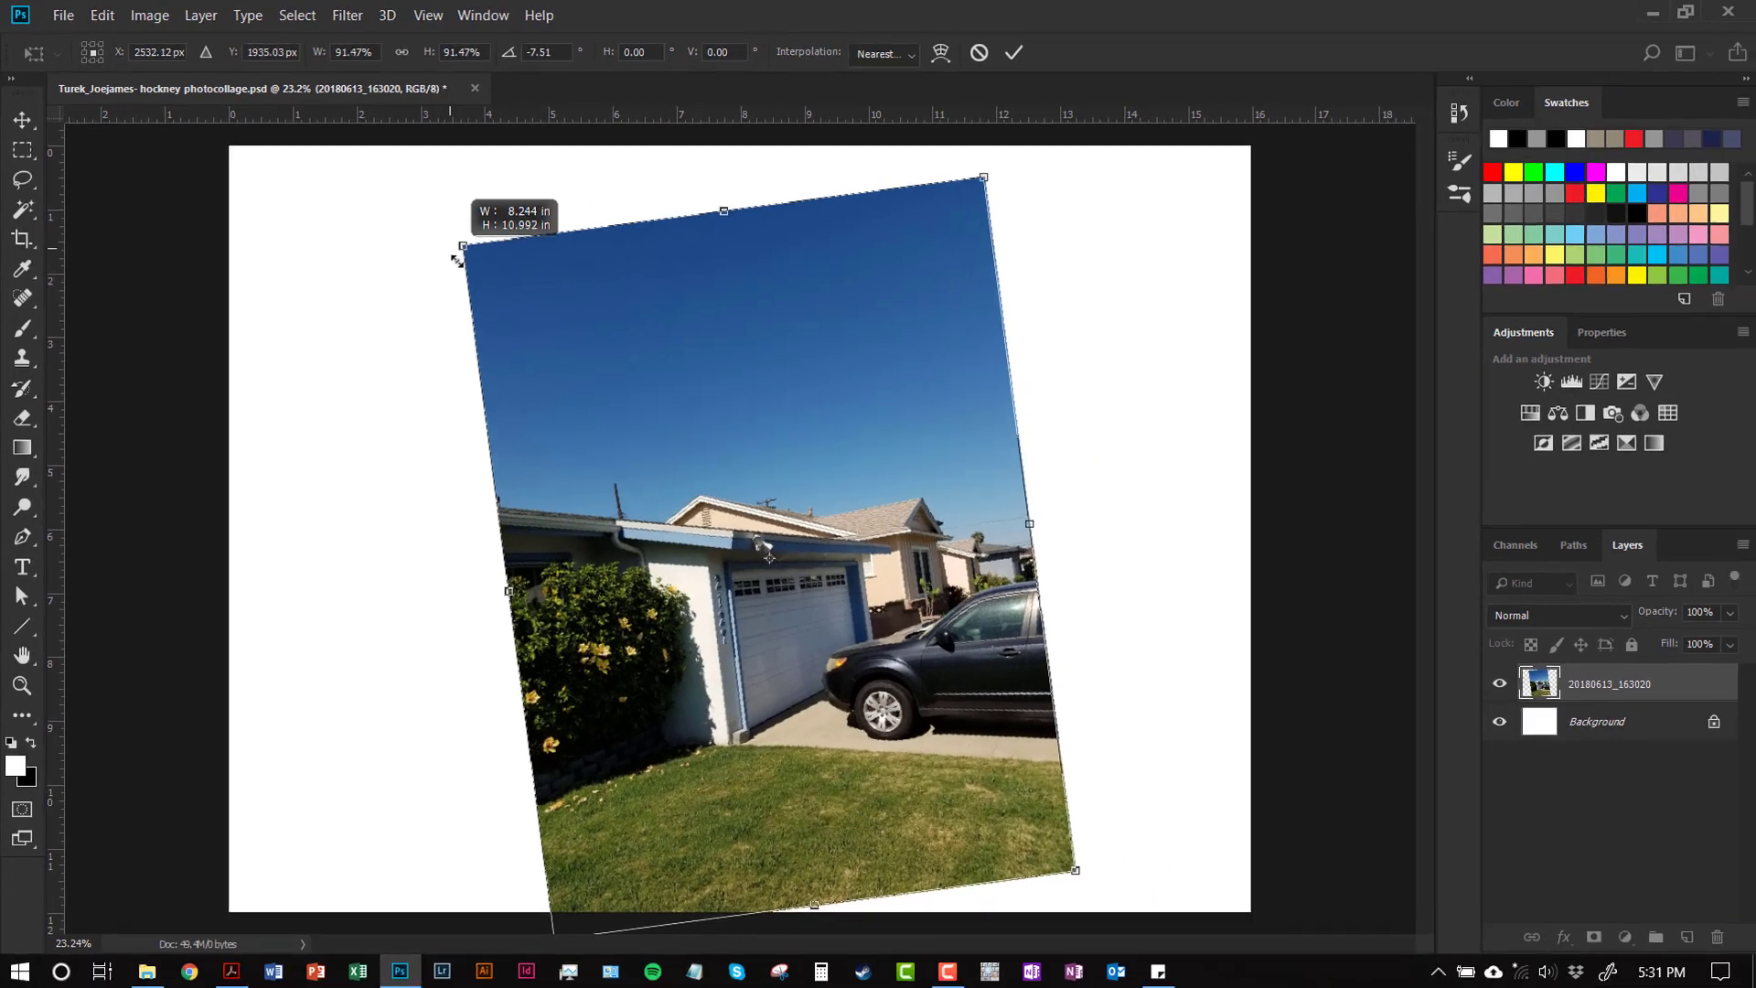
{"action": "left_click_drag", "start_coordinate": [457, 261], "coordinate": [695, 509]}
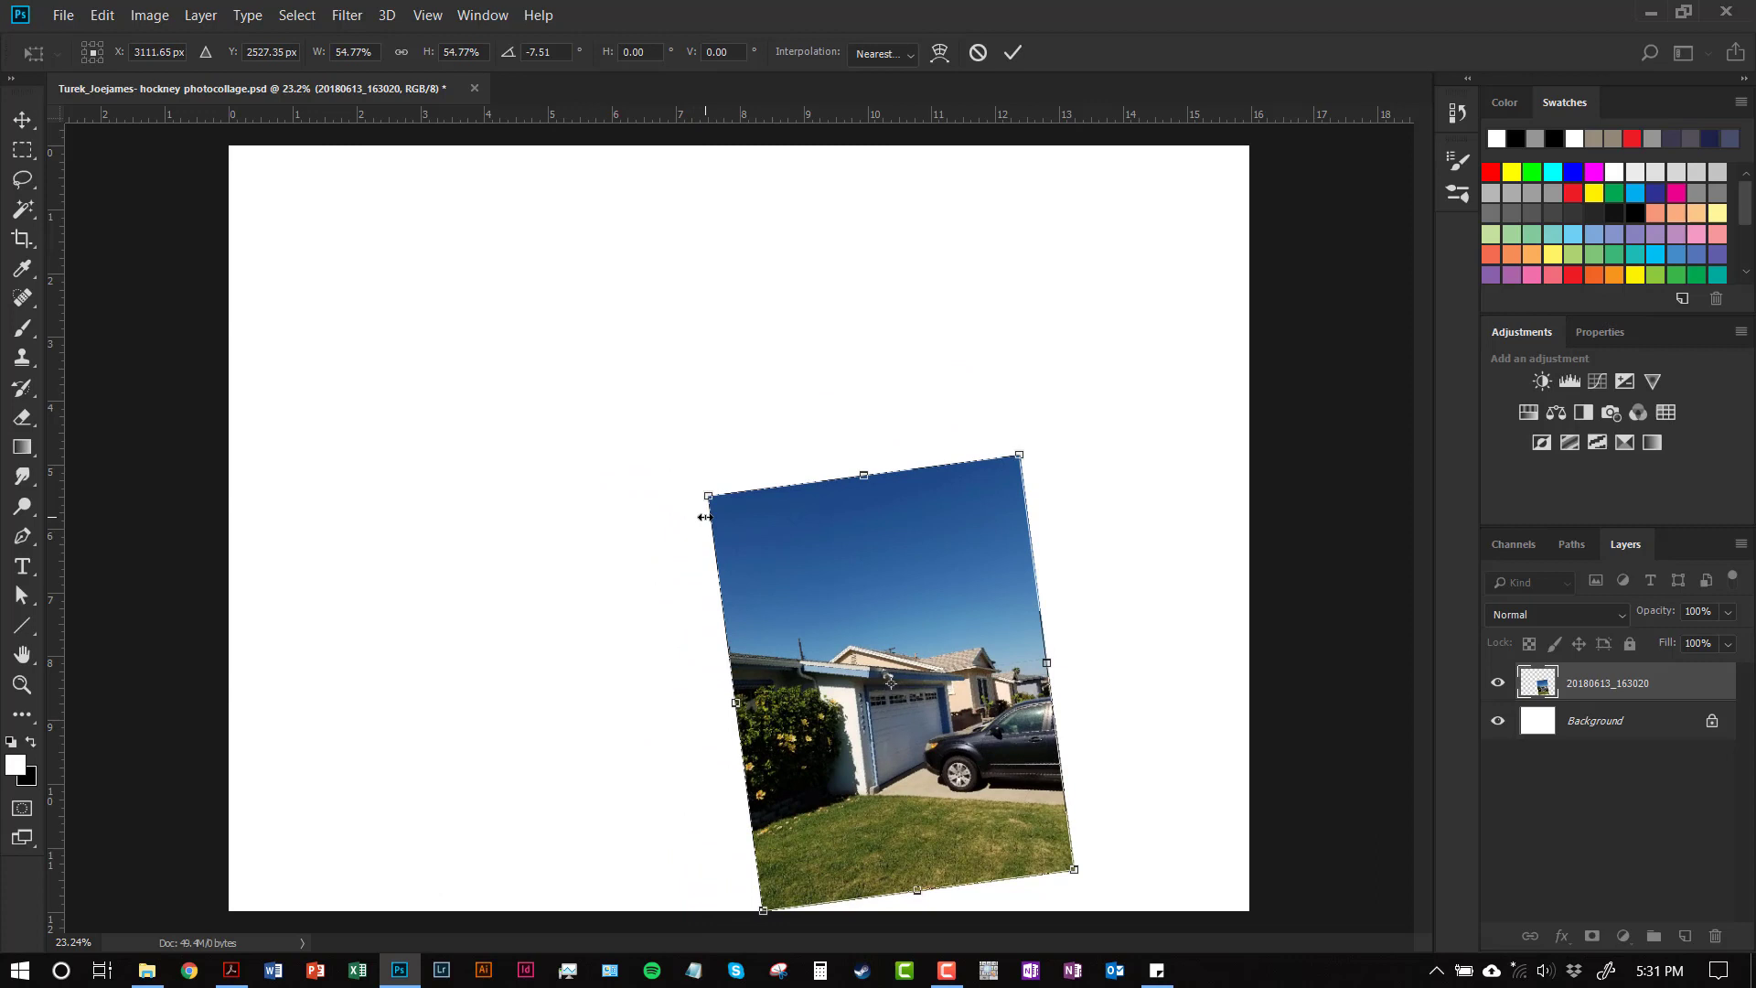
{"action": "left_click_drag", "start_coordinate": [708, 496], "coordinate": [505, 574]}
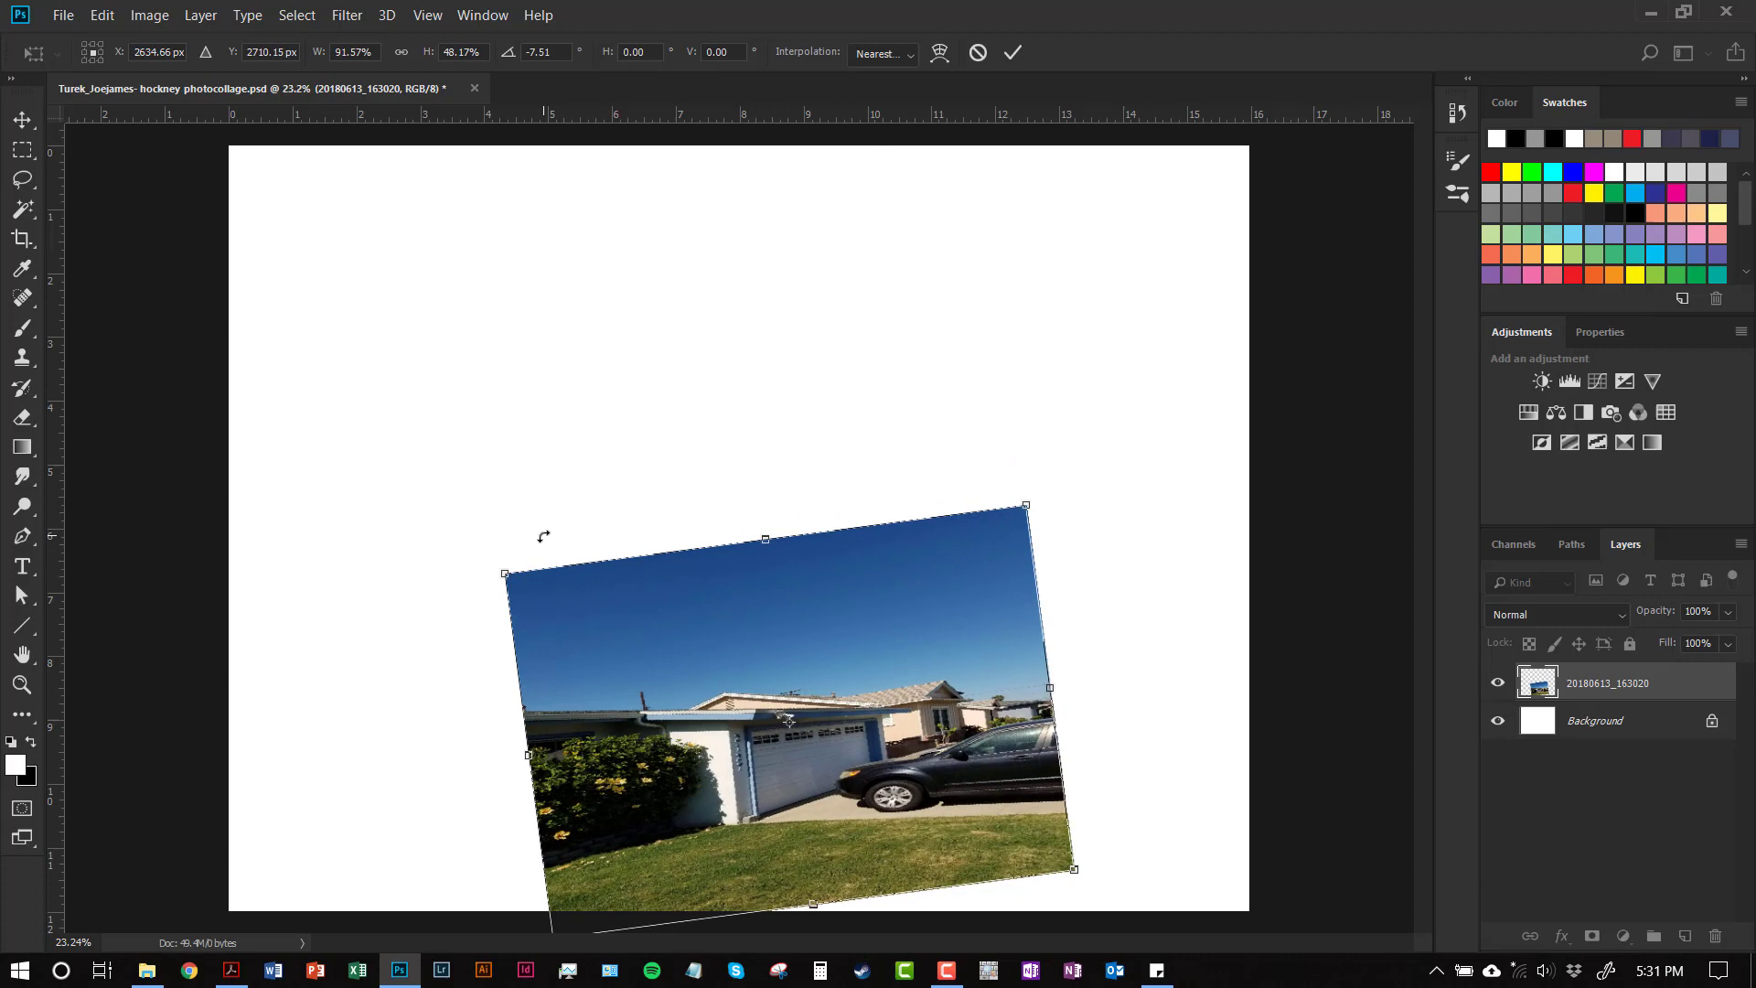
{"action": "left_click", "coordinate": [977, 53]}
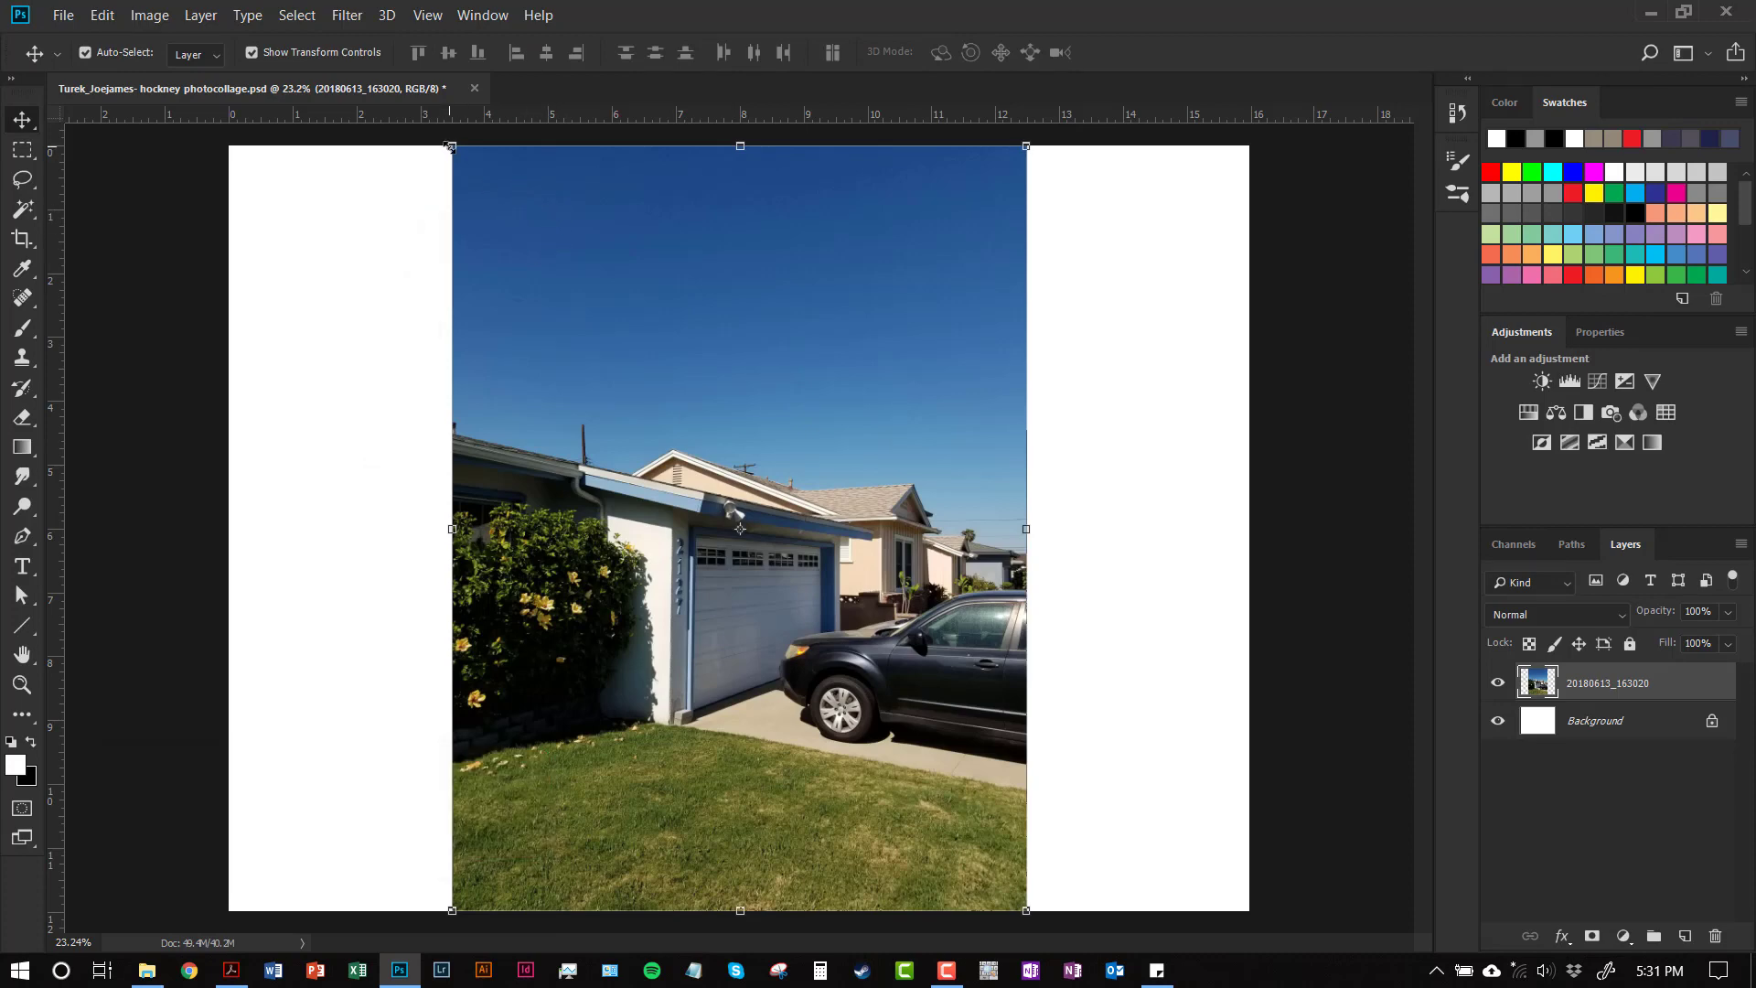
Shrink the photo proportionally, tilt it about 6° counter-clockwise, move it upper left, and commit
{"action": "left_click_drag", "start_coordinate": [450, 146], "coordinate": [634, 419]}
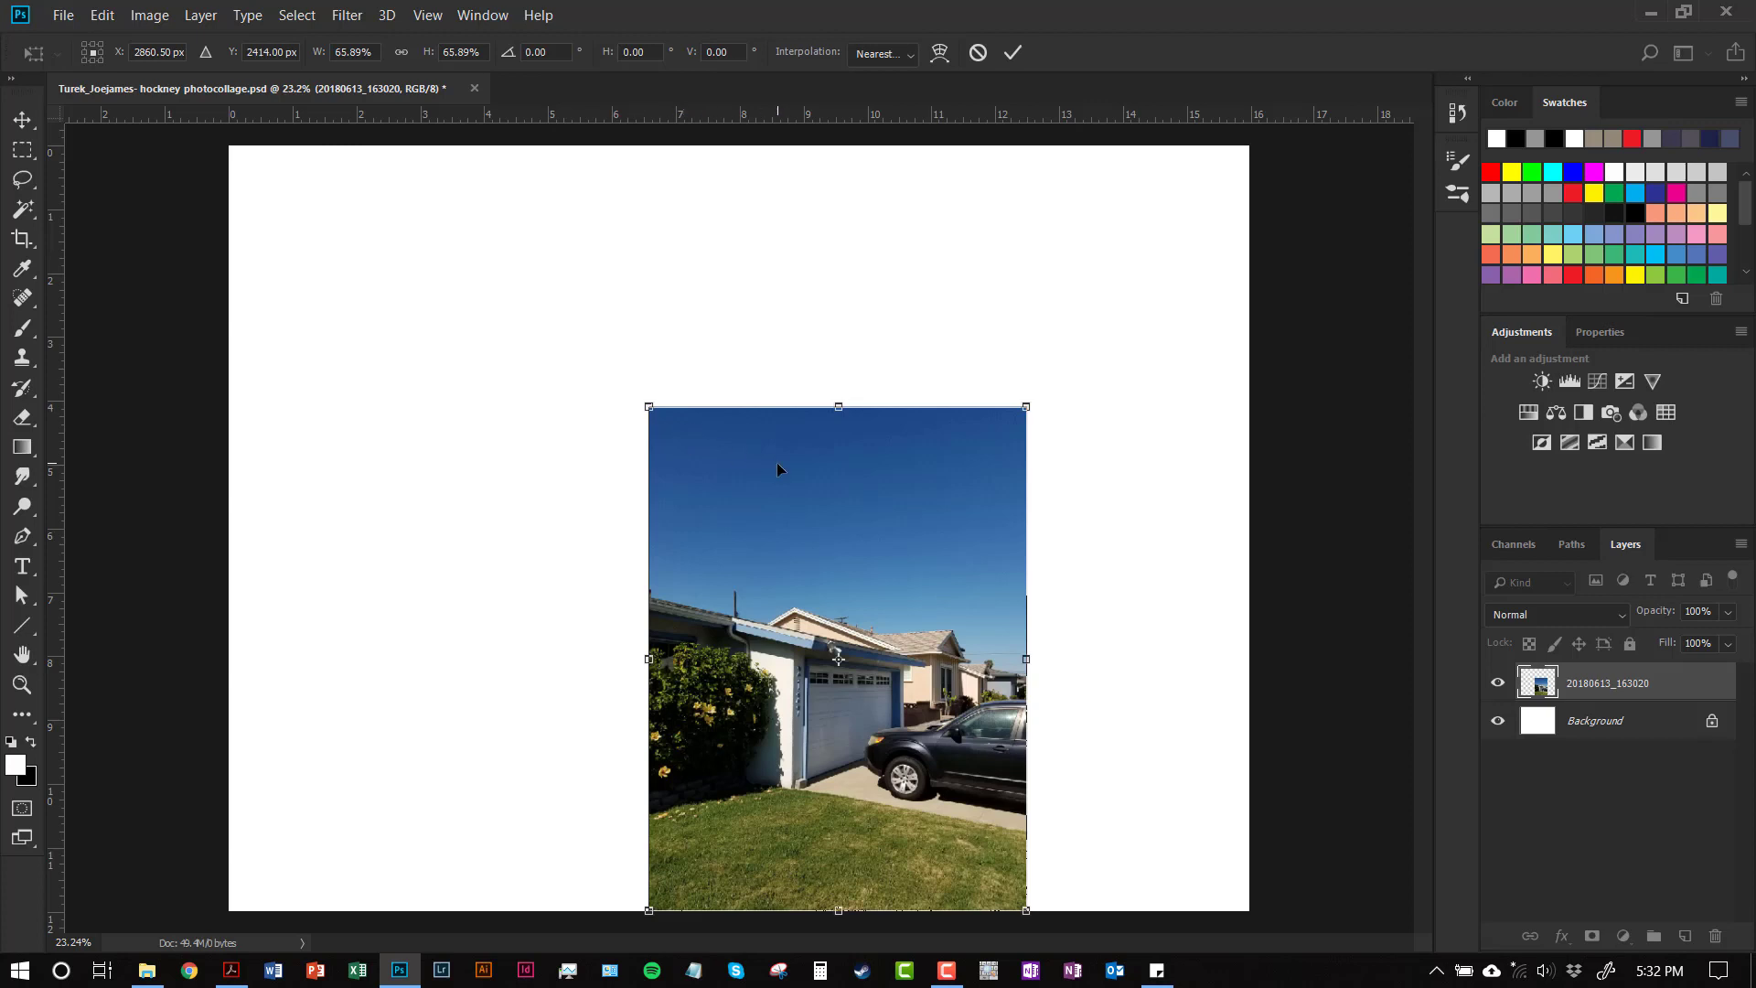
{"action": "left_click_drag", "start_coordinate": [800, 466], "coordinate": [495, 276]}
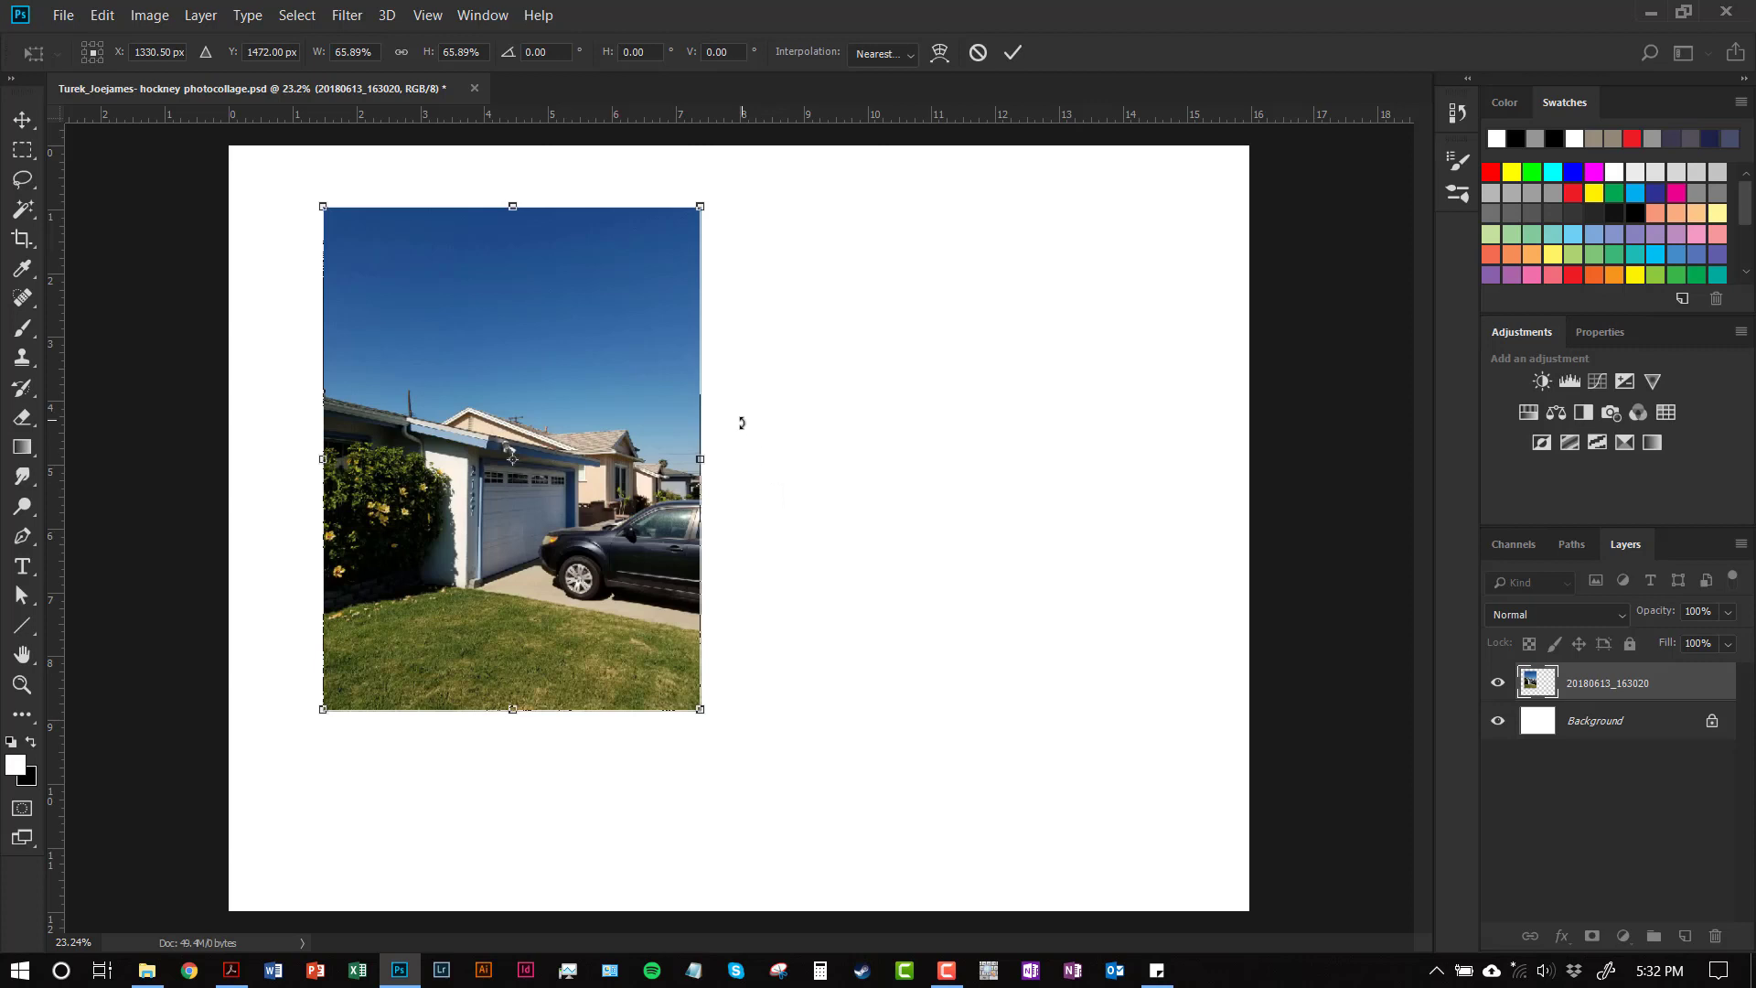
{"action": "mouse_move", "coordinate": [742, 431]}
{"action": "left_mouse_down"}
{"action": "mouse_move", "coordinate": [741, 377]}
{"action": "mouse_move", "coordinate": [744, 416]}
{"action": "left_mouse_up"}
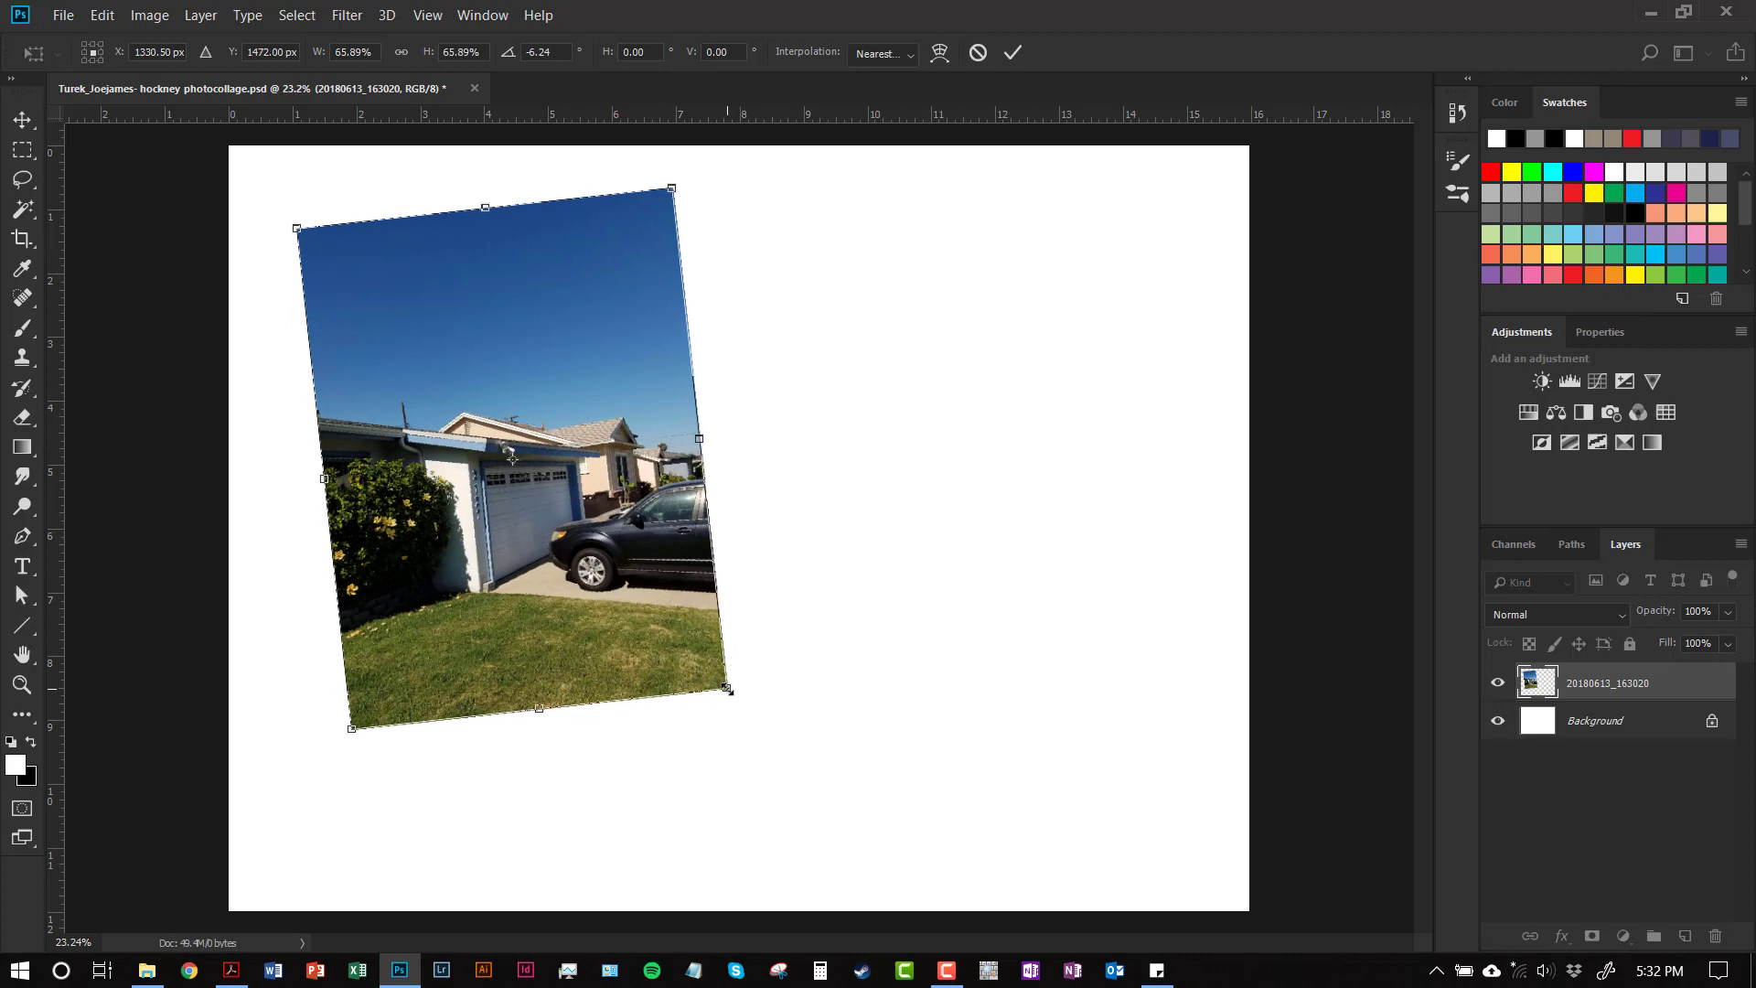
{"action": "left_click_drag", "start_coordinate": [727, 690], "coordinate": [627, 582]}
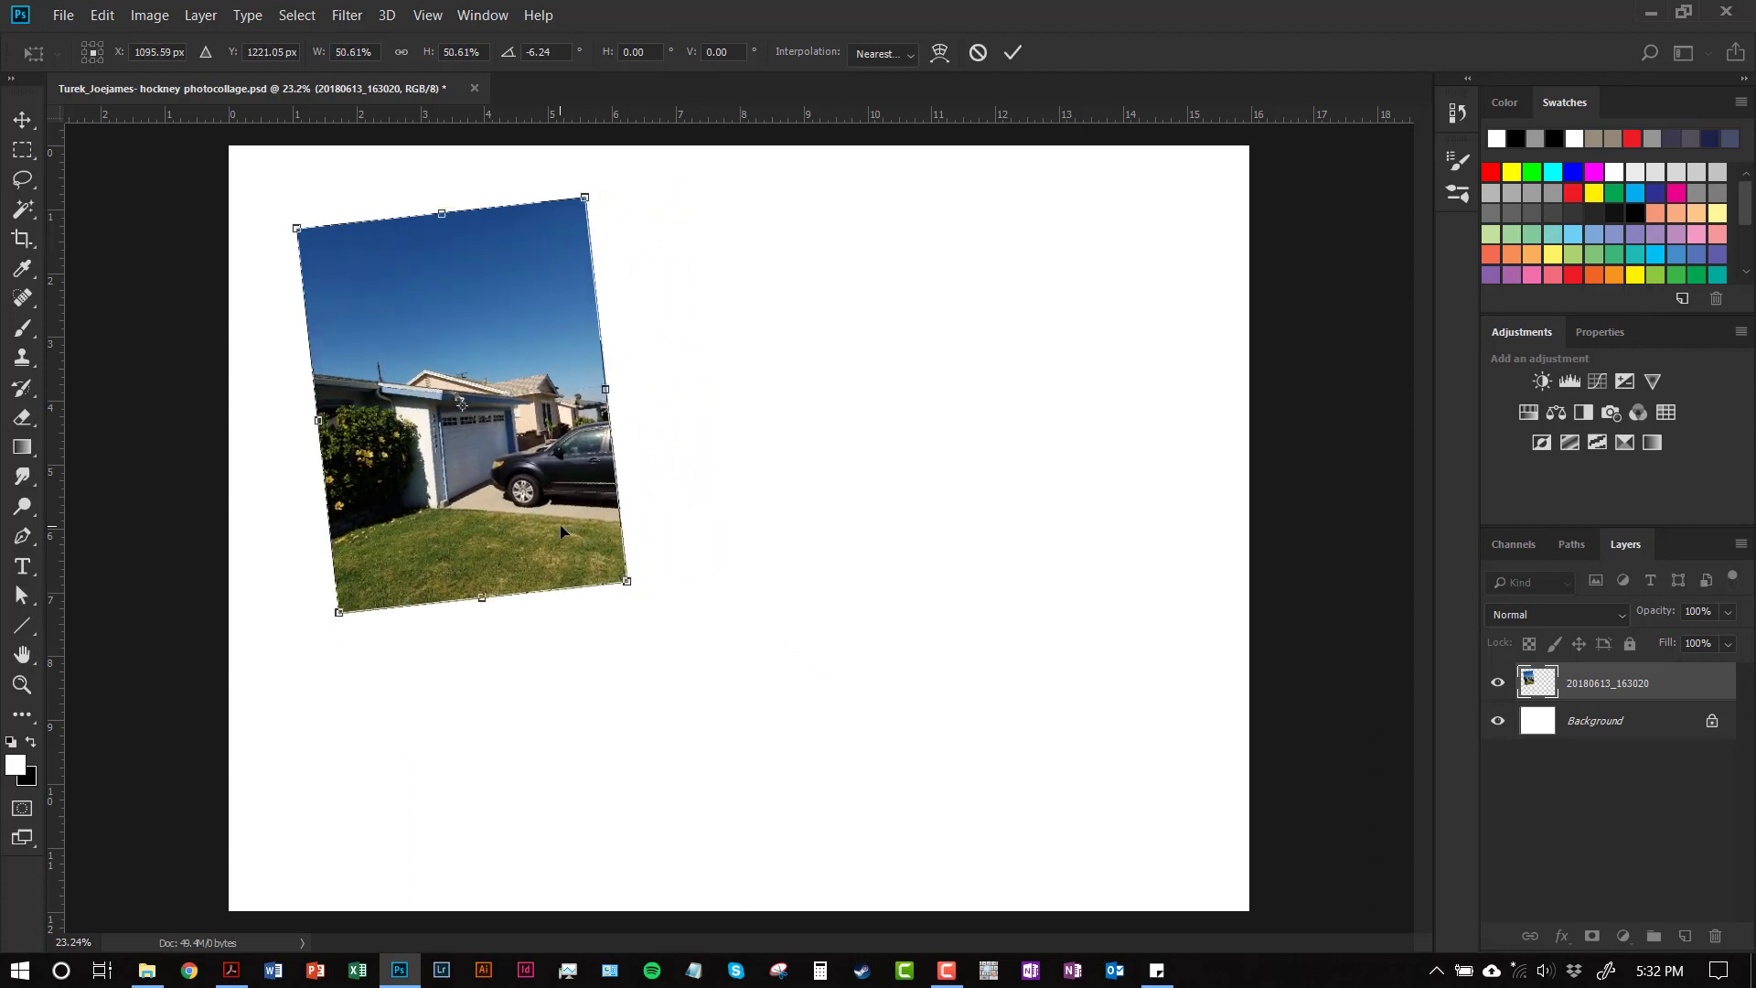
{"action": "left_click_drag", "start_coordinate": [562, 531], "coordinate": [508, 605]}
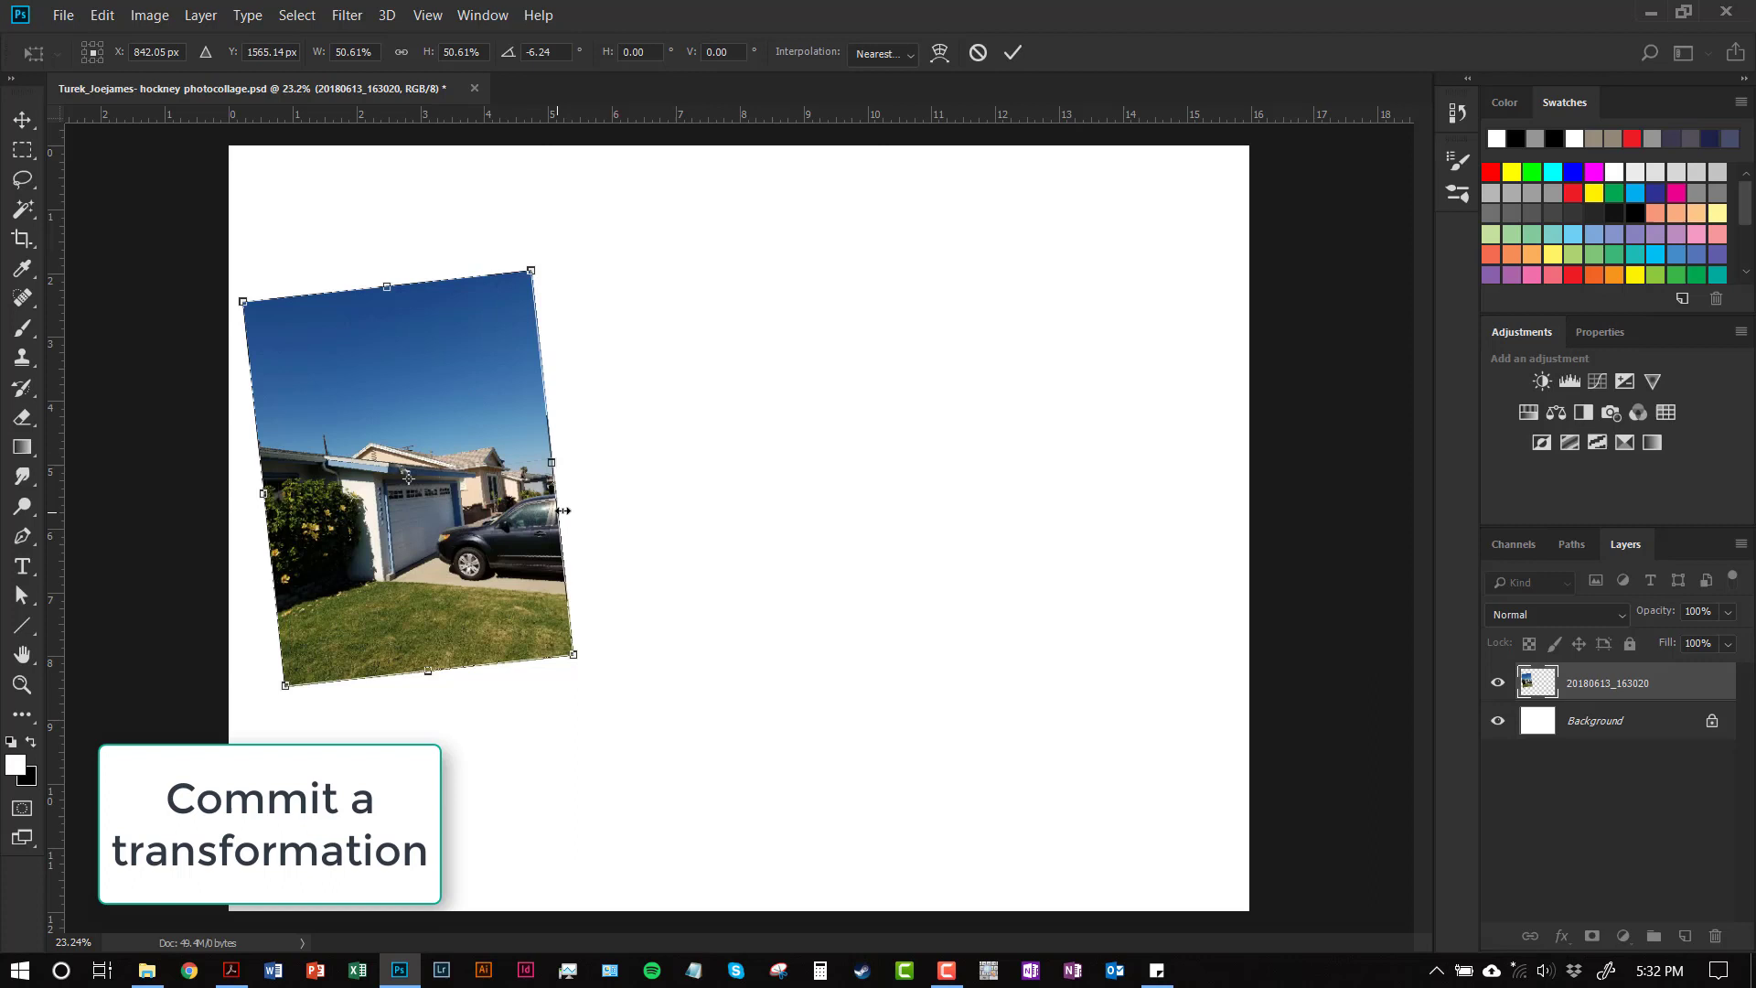
{"action": "left_click", "coordinate": [1013, 55]}
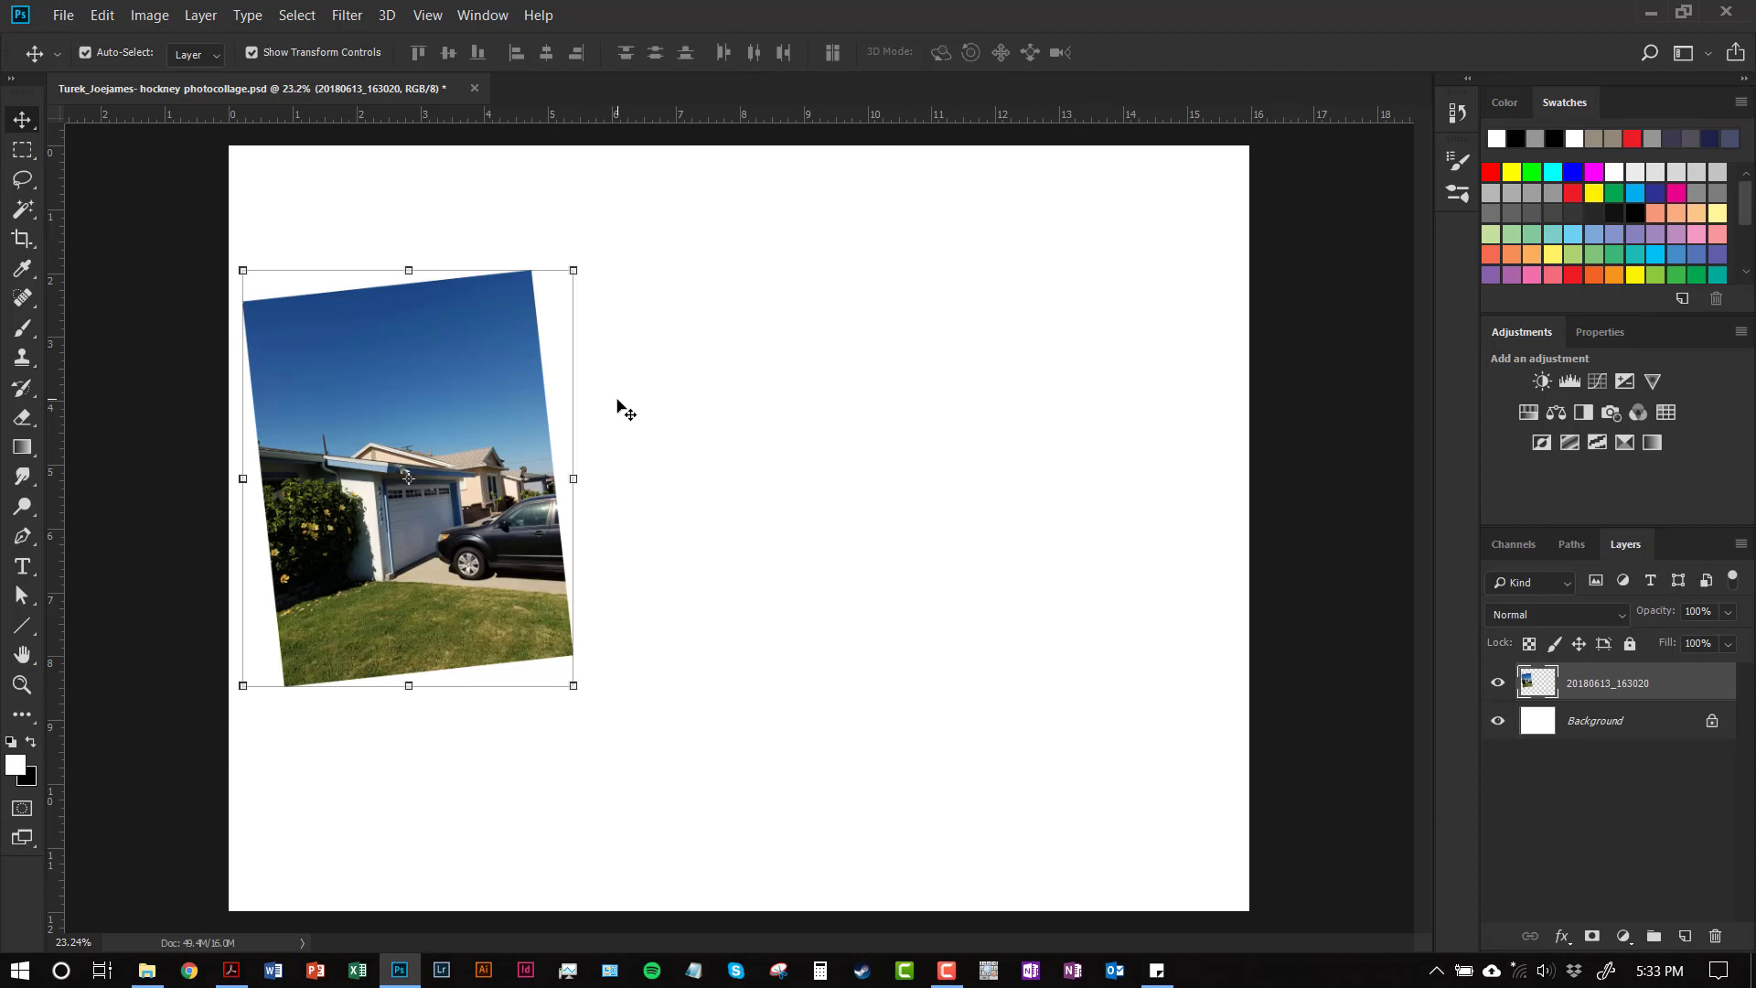
Place Embedded the second photo 20180613_163024 onto the canvas
{"action": "left_click", "coordinate": [64, 15]}
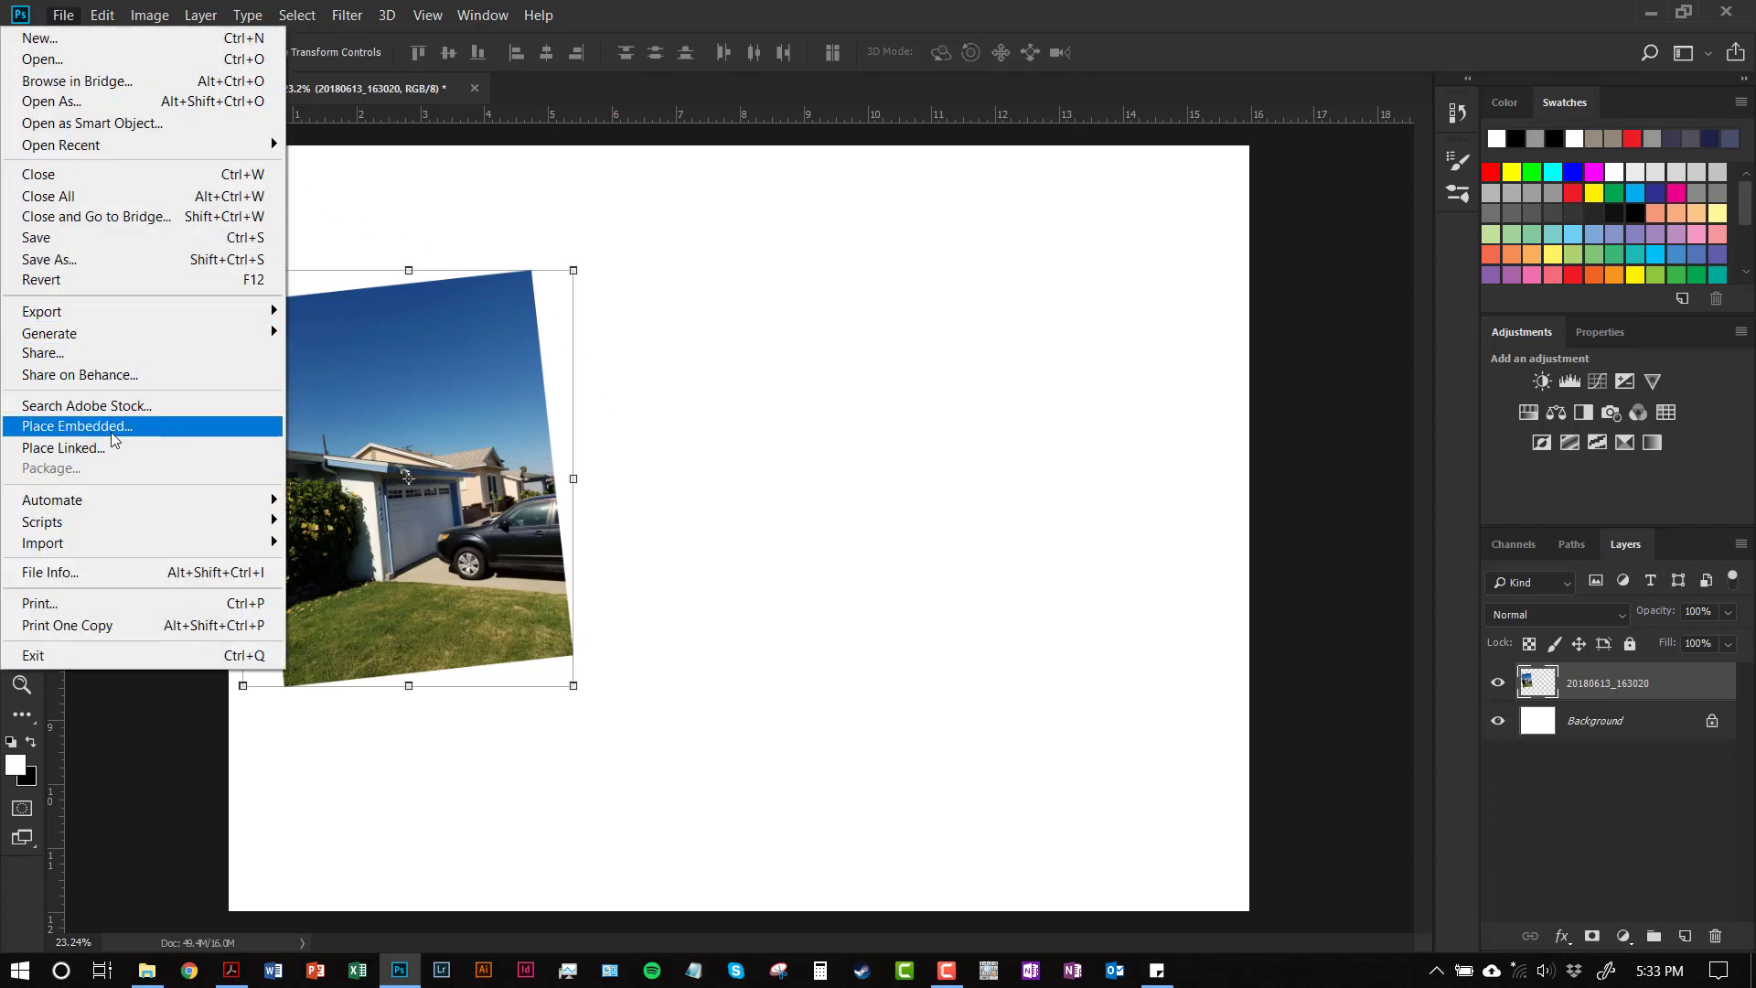
{"action": "left_click", "coordinate": [112, 429]}
{"action": "left_click", "coordinate": [405, 189]}
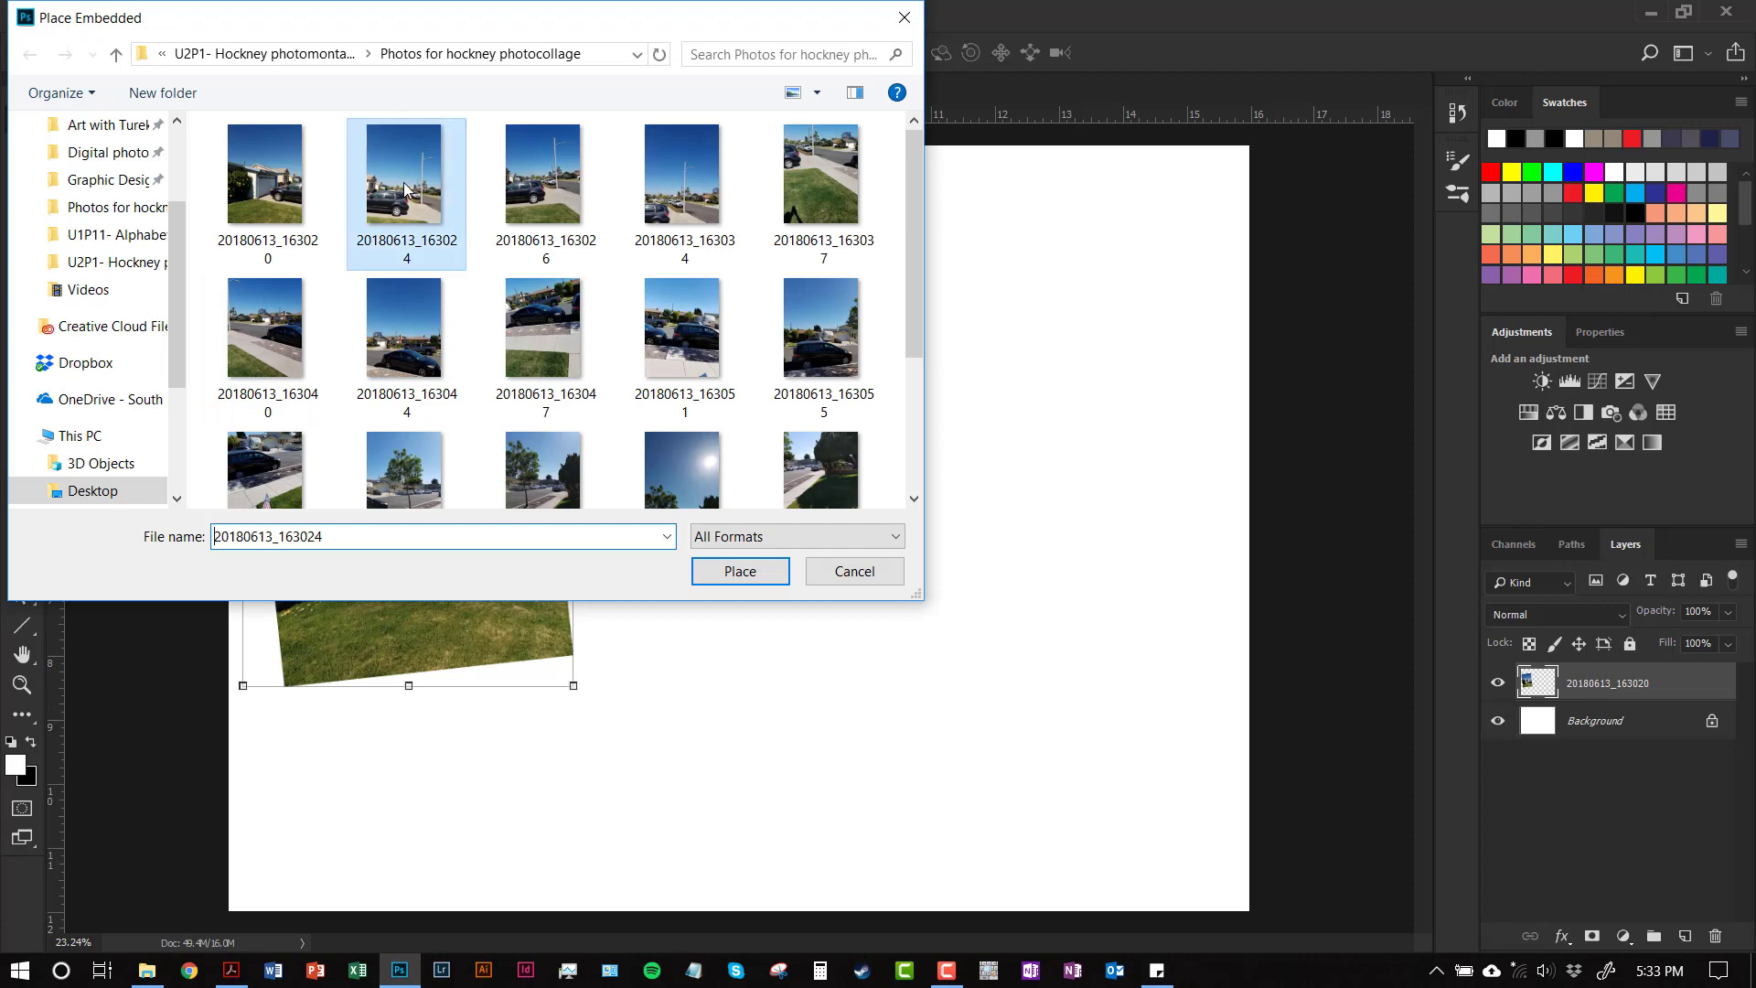
{"action": "left_click", "coordinate": [727, 574]}
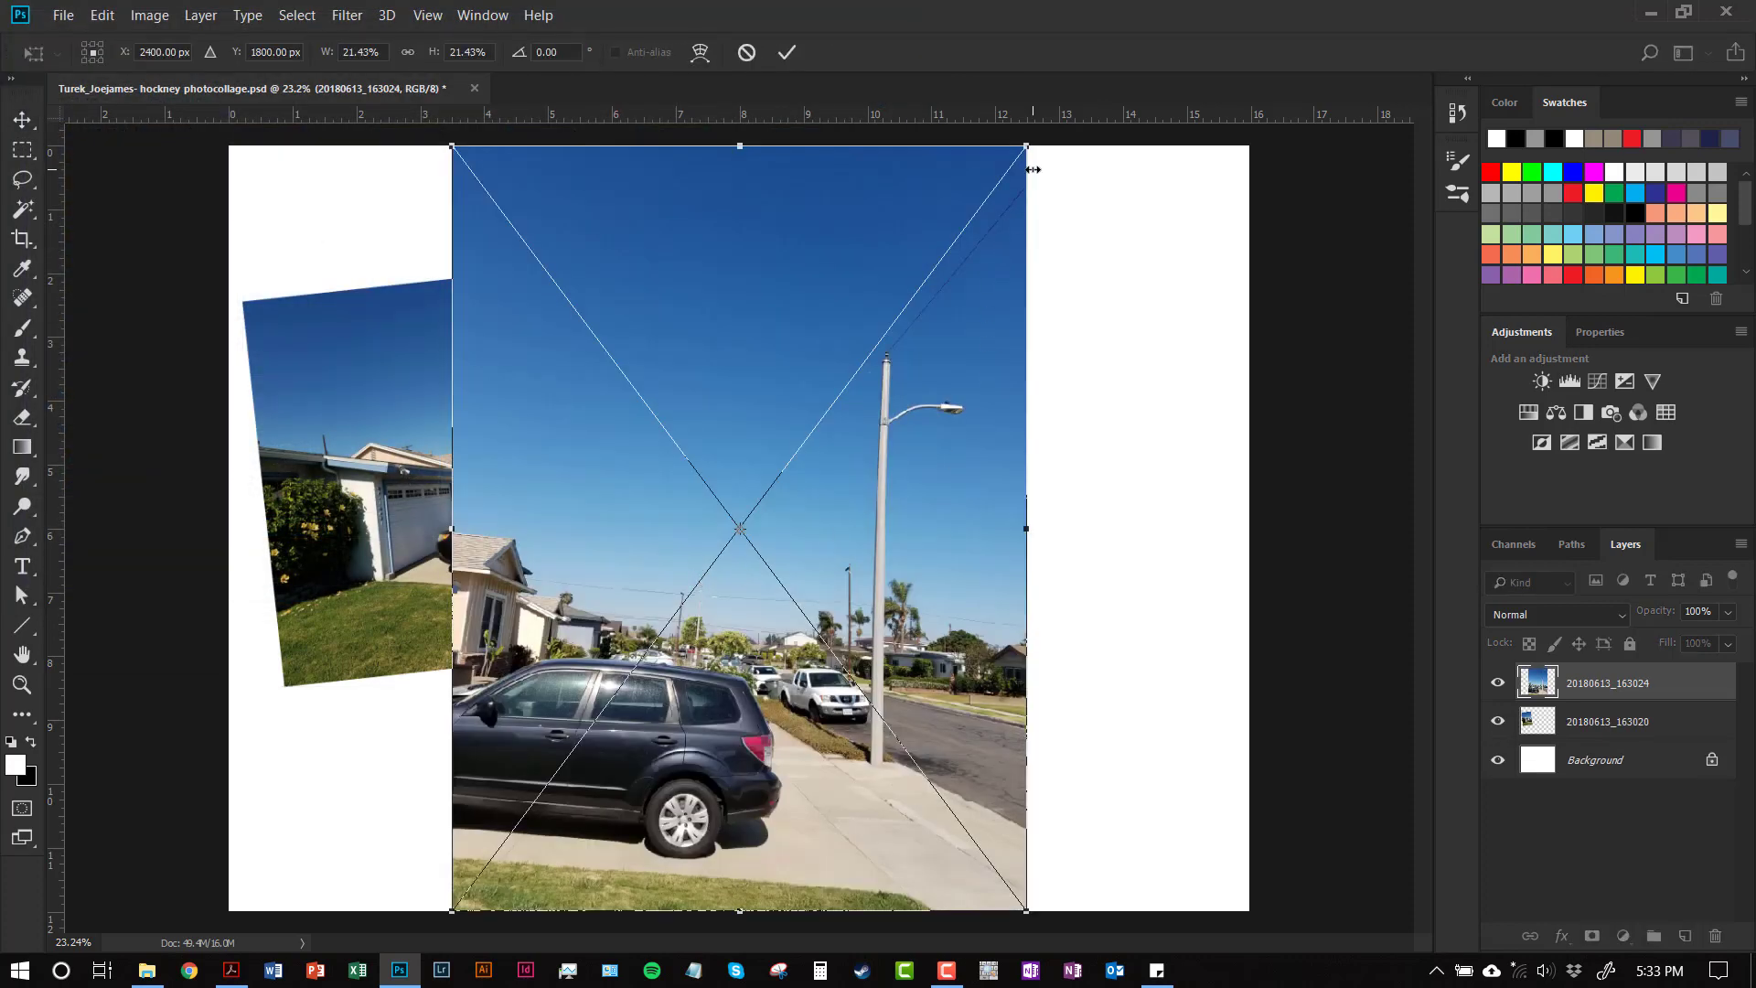
Scale photo 20180613_163024 down, move it to overlap the first, commit, and rasterize its layer
{"action": "left_click_drag", "start_coordinate": [1027, 149], "coordinate": [767, 624]}
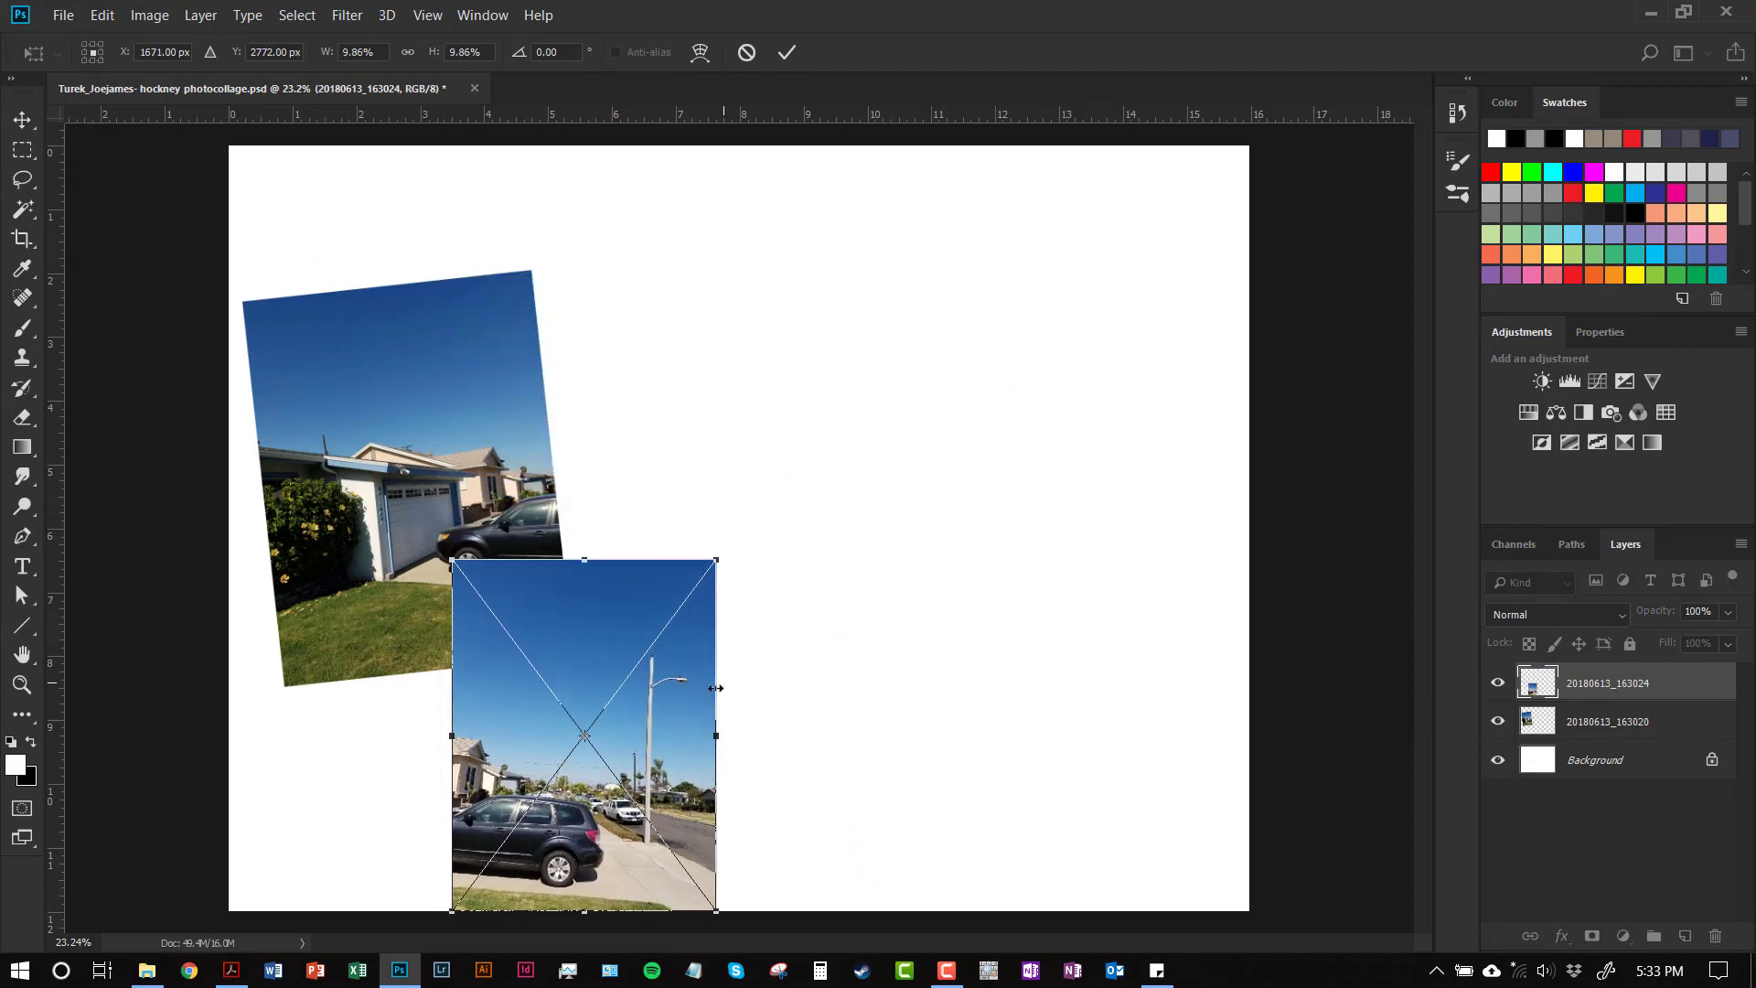
{"action": "left_click_drag", "start_coordinate": [701, 685], "coordinate": [747, 385]}
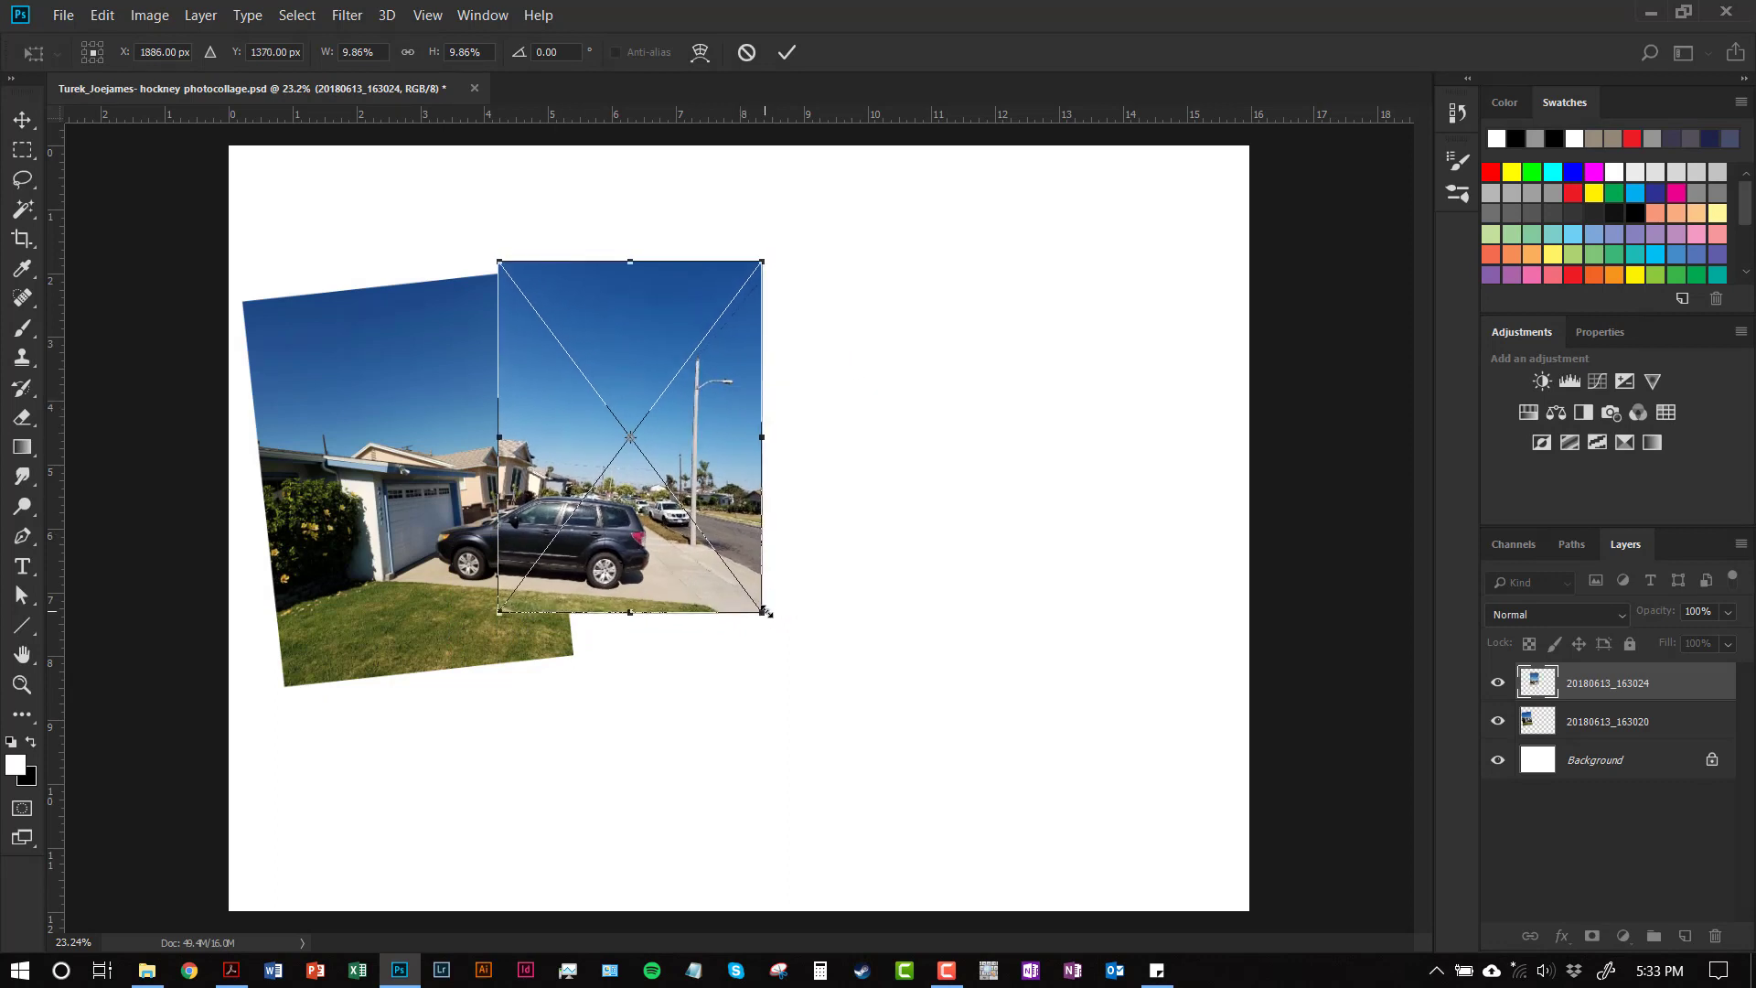
{"action": "mouse_move", "coordinate": [763, 611]}
{"action": "left_mouse_down"}
{"action": "mouse_move", "coordinate": [789, 644]}
{"action": "mouse_move", "coordinate": [751, 616]}
{"action": "left_mouse_up"}
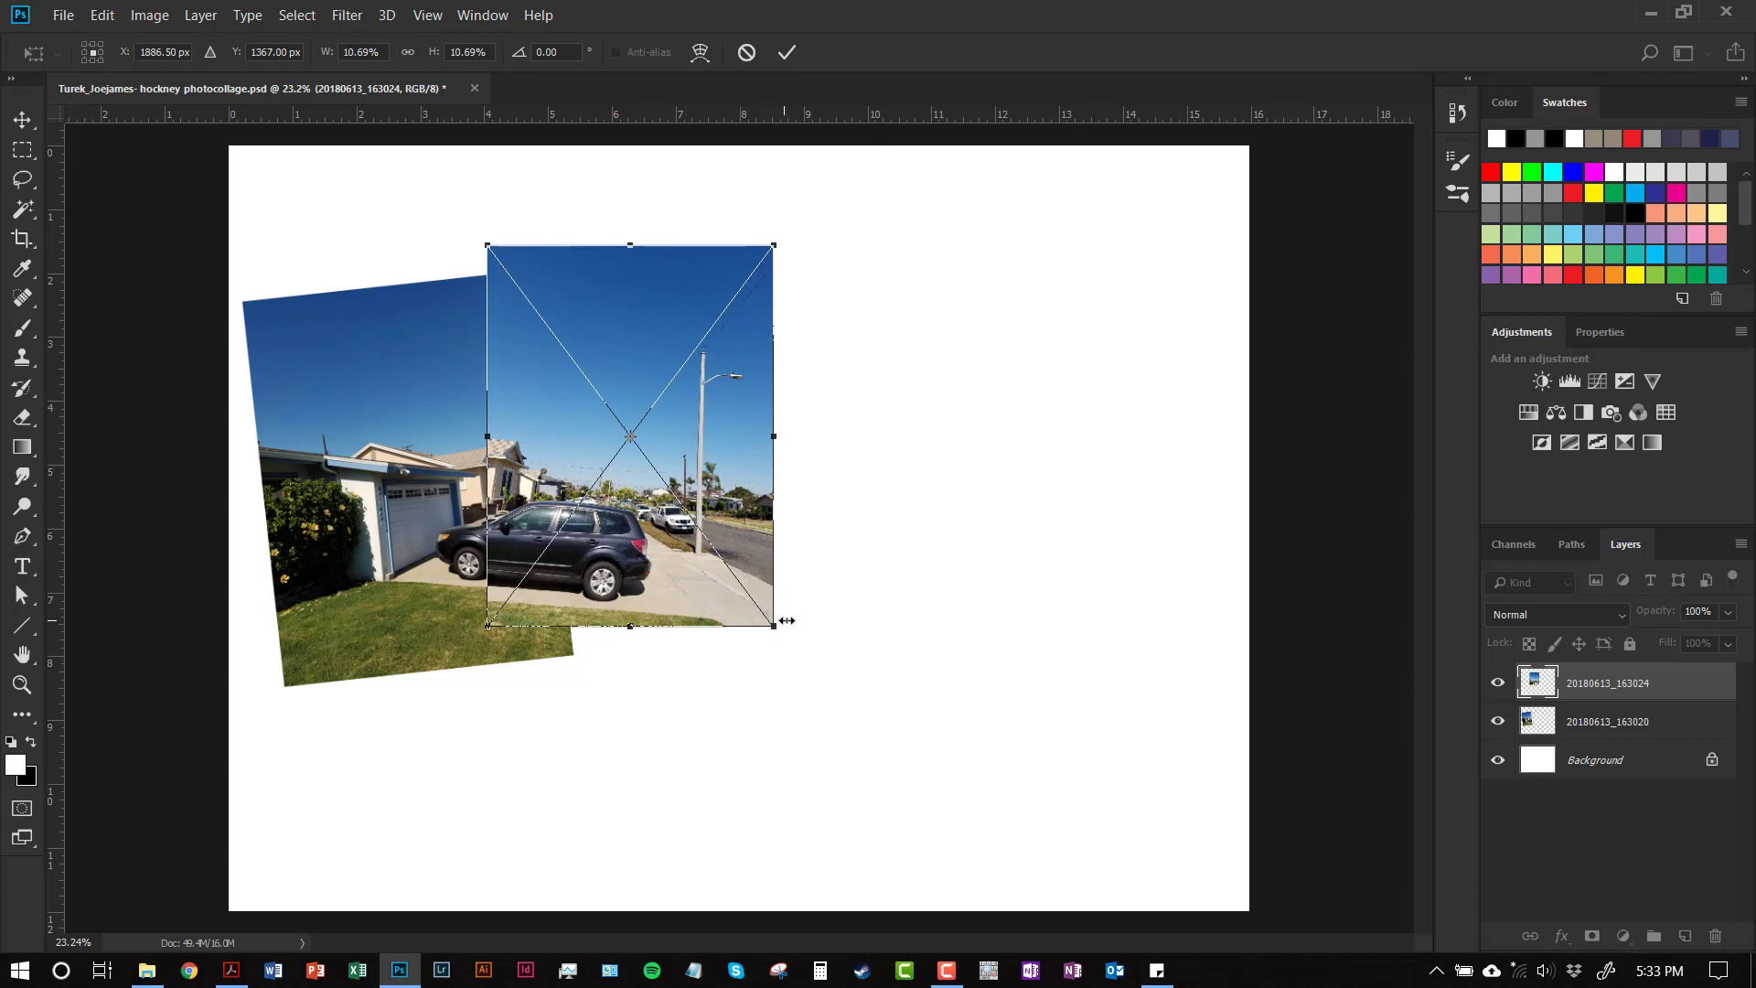
{"action": "left_click", "coordinate": [789, 54]}
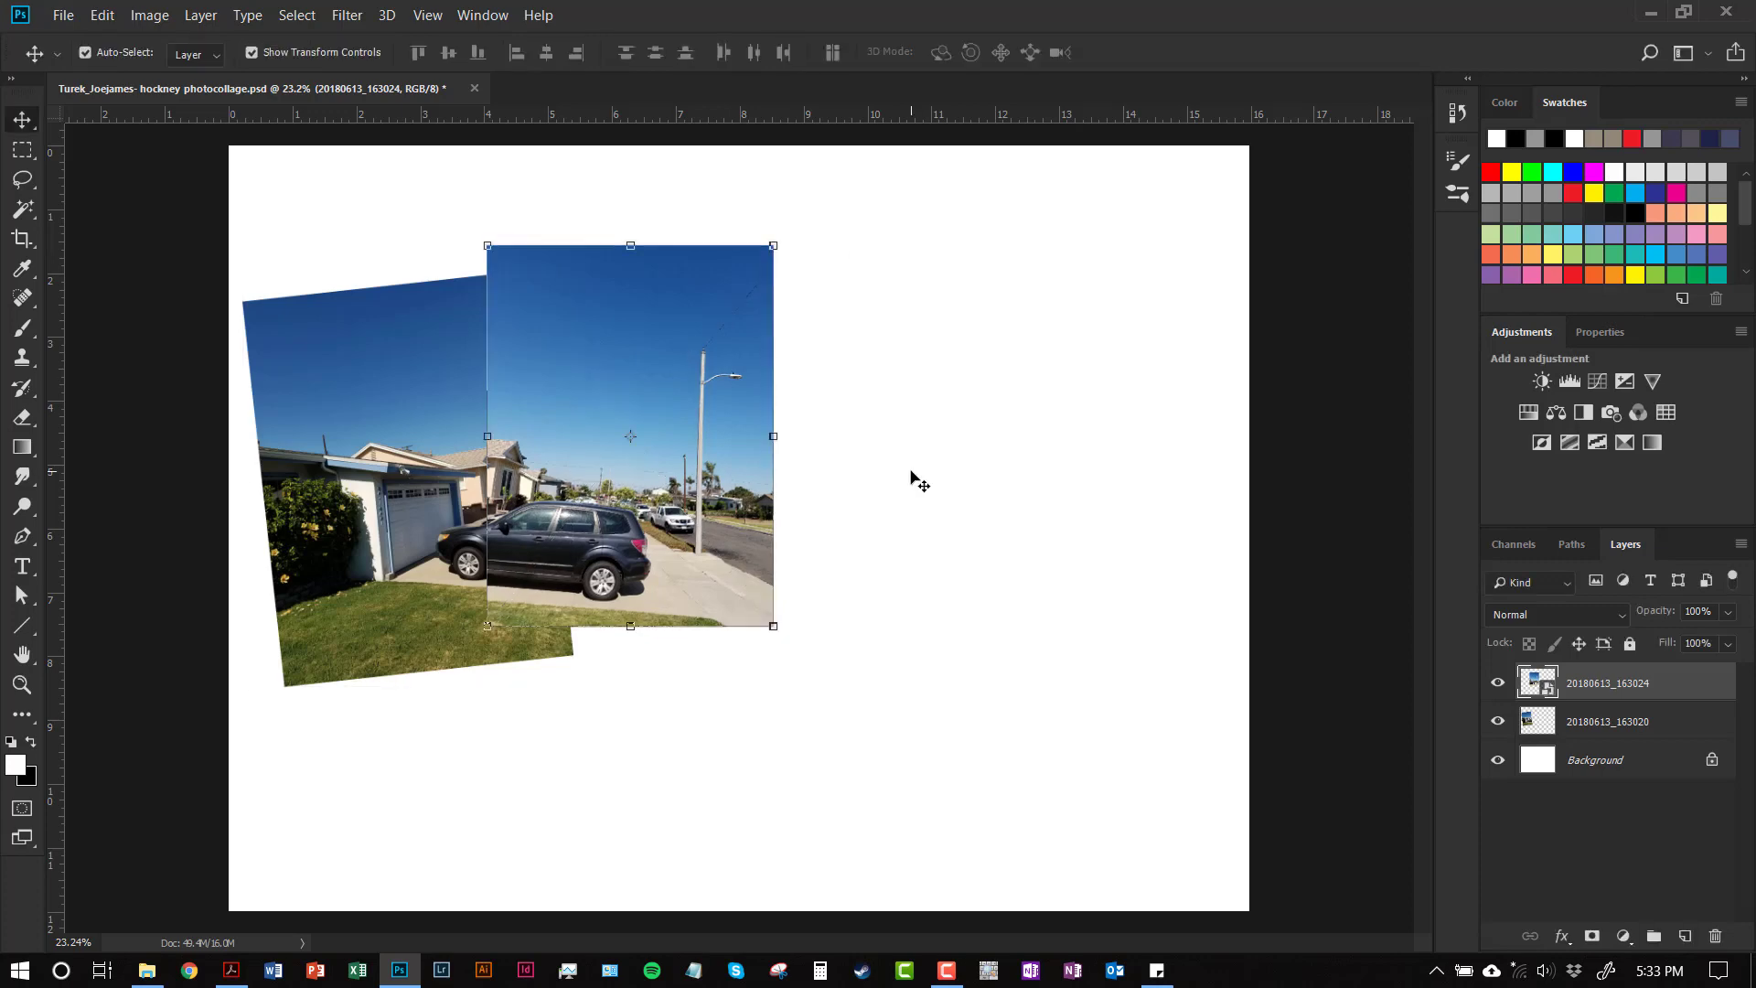
{"action": "right_click", "coordinate": [1667, 692]}
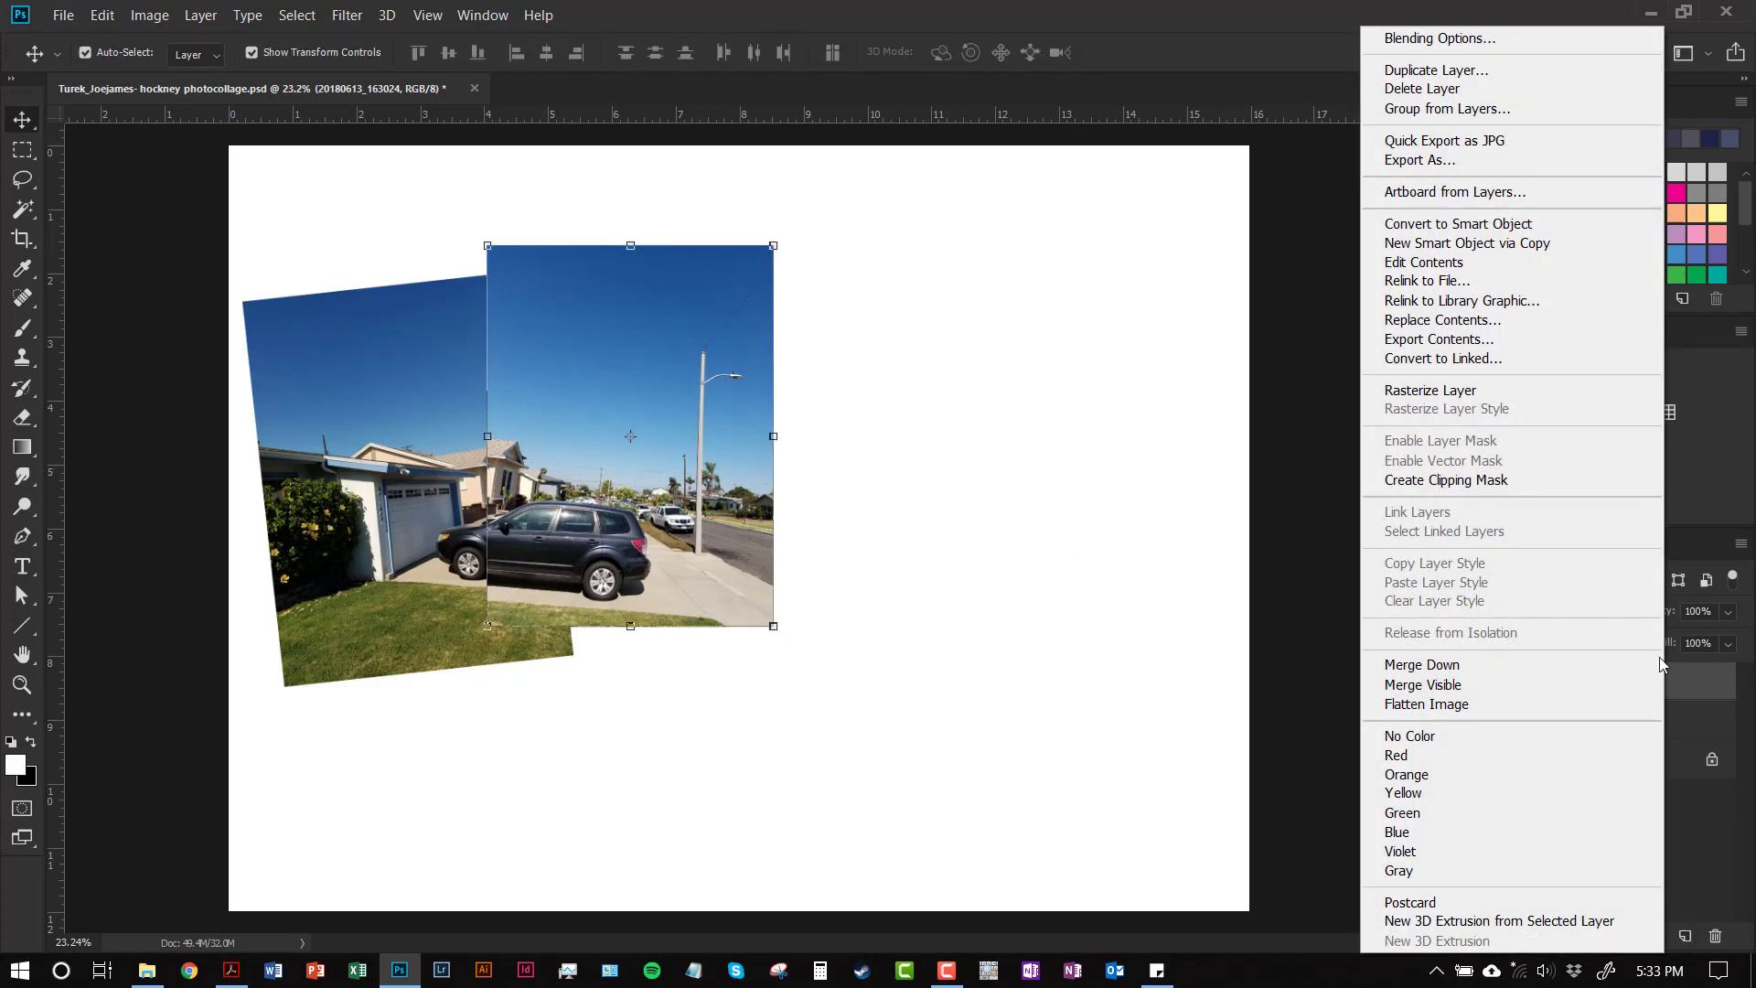
{"action": "left_click", "coordinate": [1509, 394]}
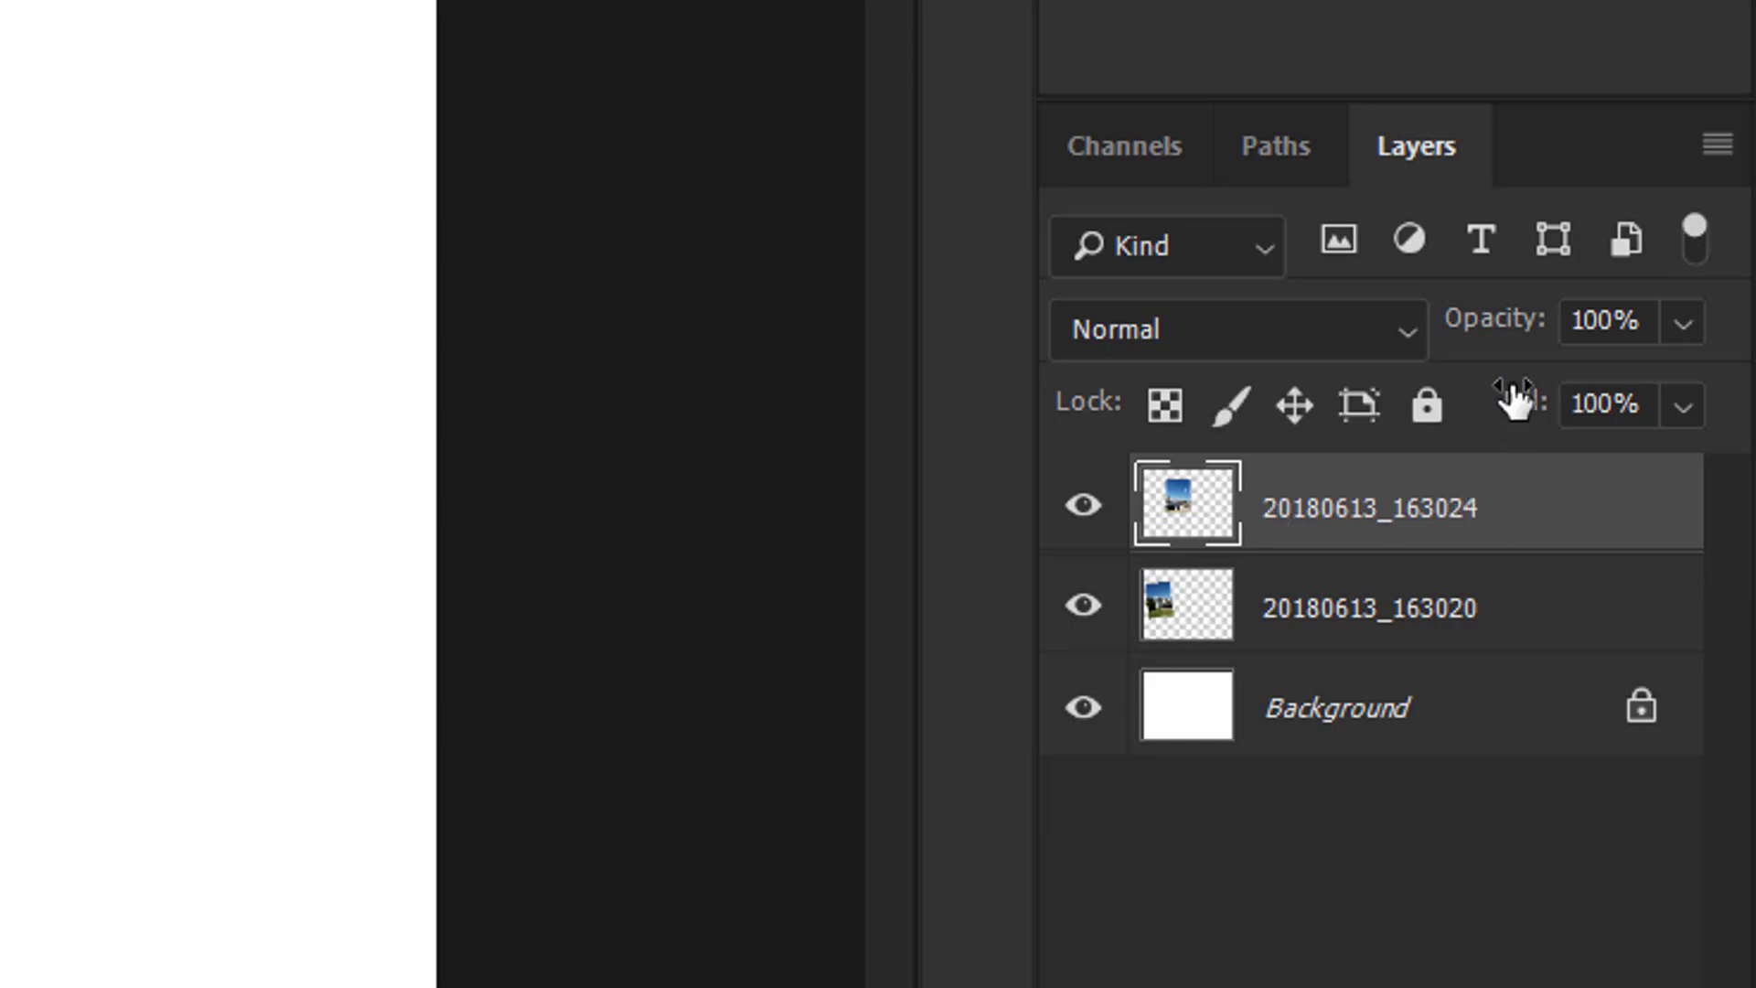
Set layer 20180613_163024's opacity to 70% in the Layers panel
{"action": "left_click_drag", "start_coordinate": [1521, 333], "coordinate": [1432, 355]}
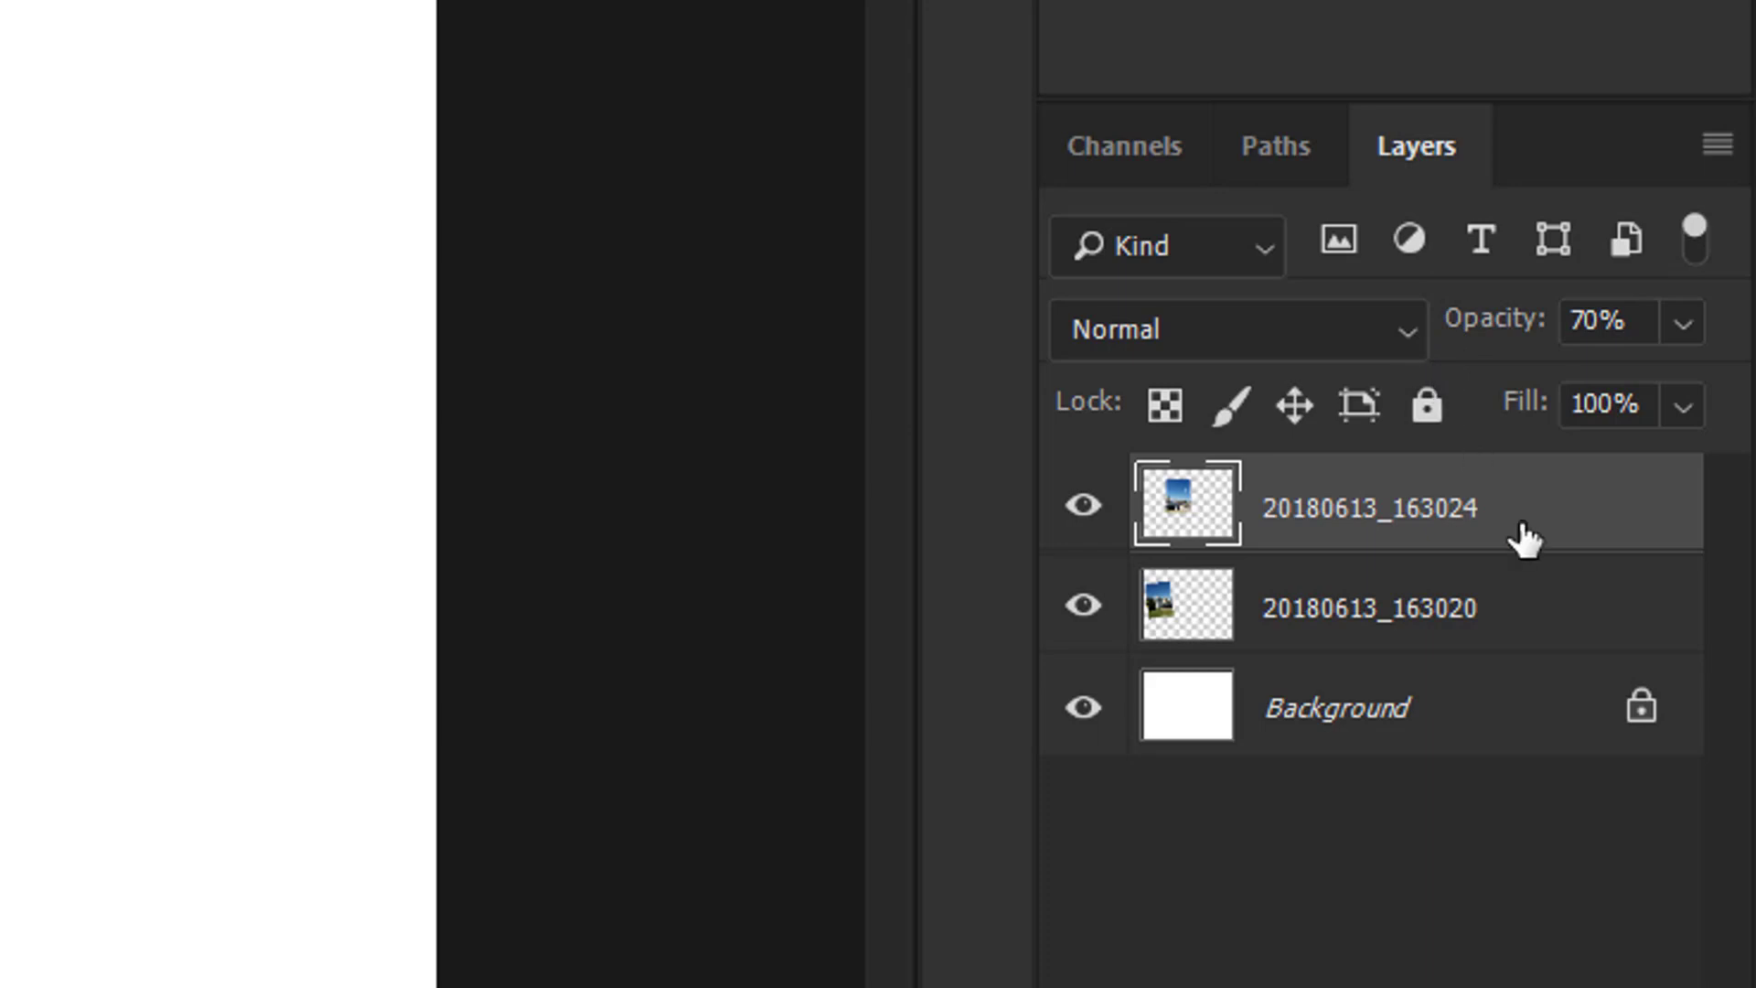
{"action": "left_click", "coordinate": [1683, 322]}
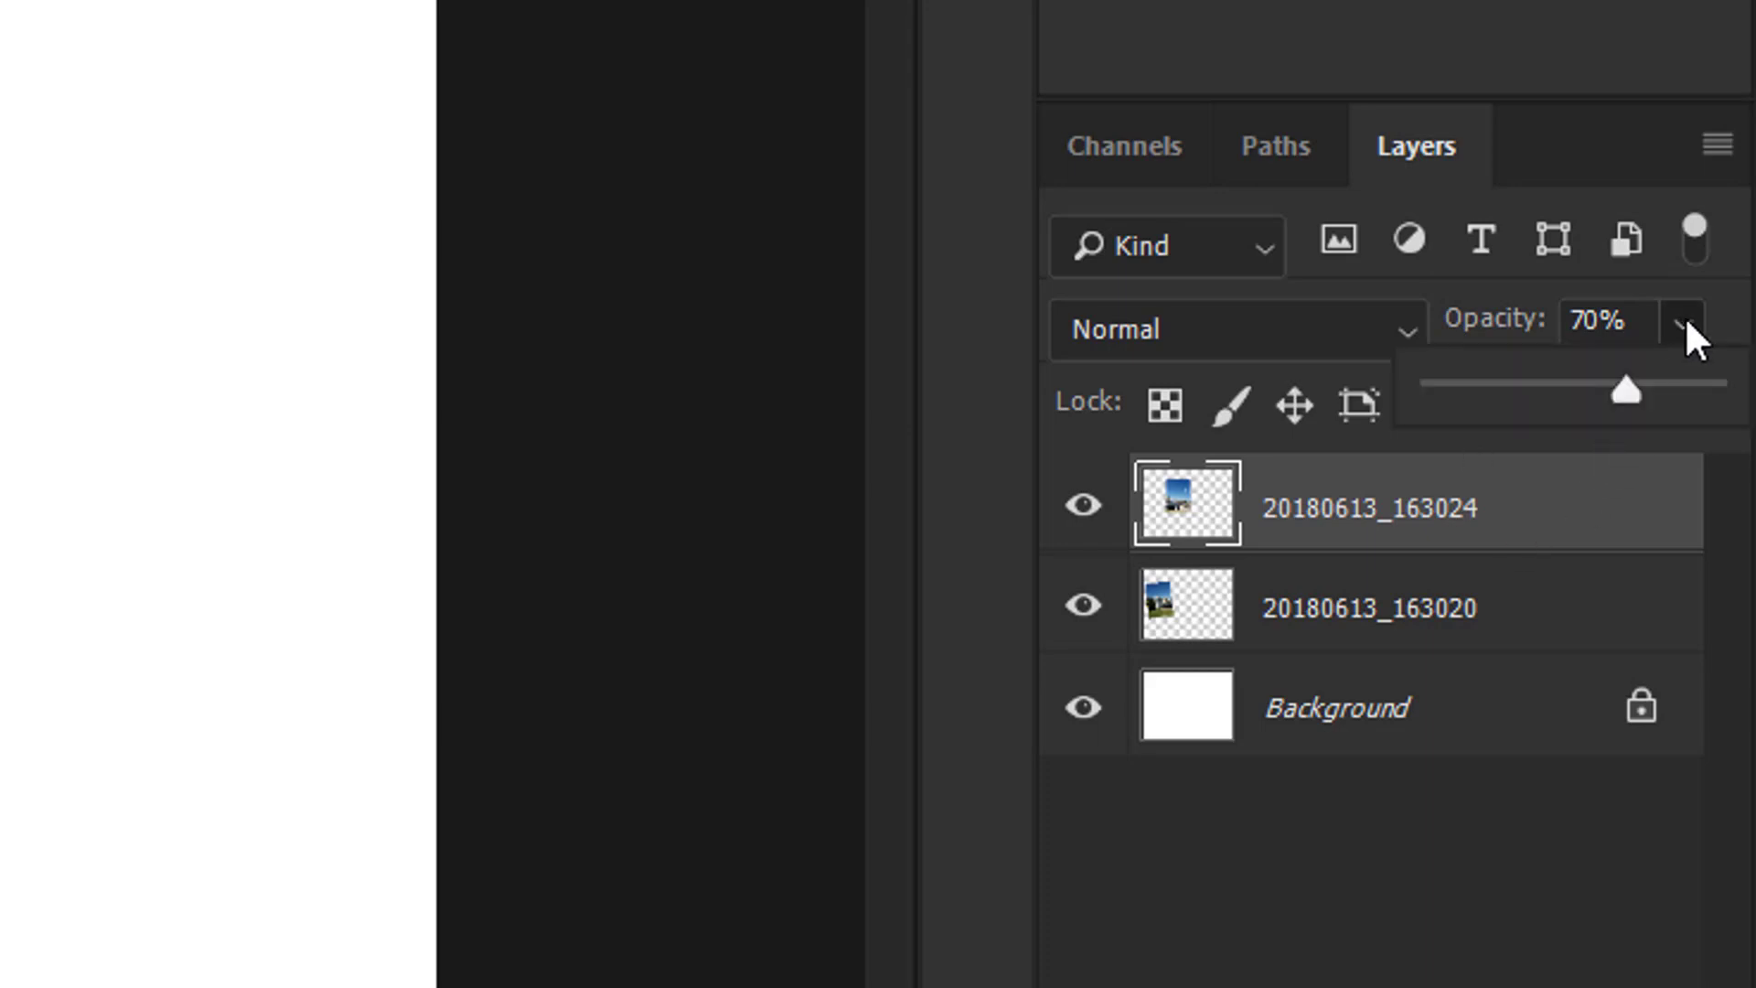
{"action": "left_click_drag", "start_coordinate": [1628, 388], "coordinate": [1628, 387]}
{"action": "left_click", "coordinate": [1692, 326]}
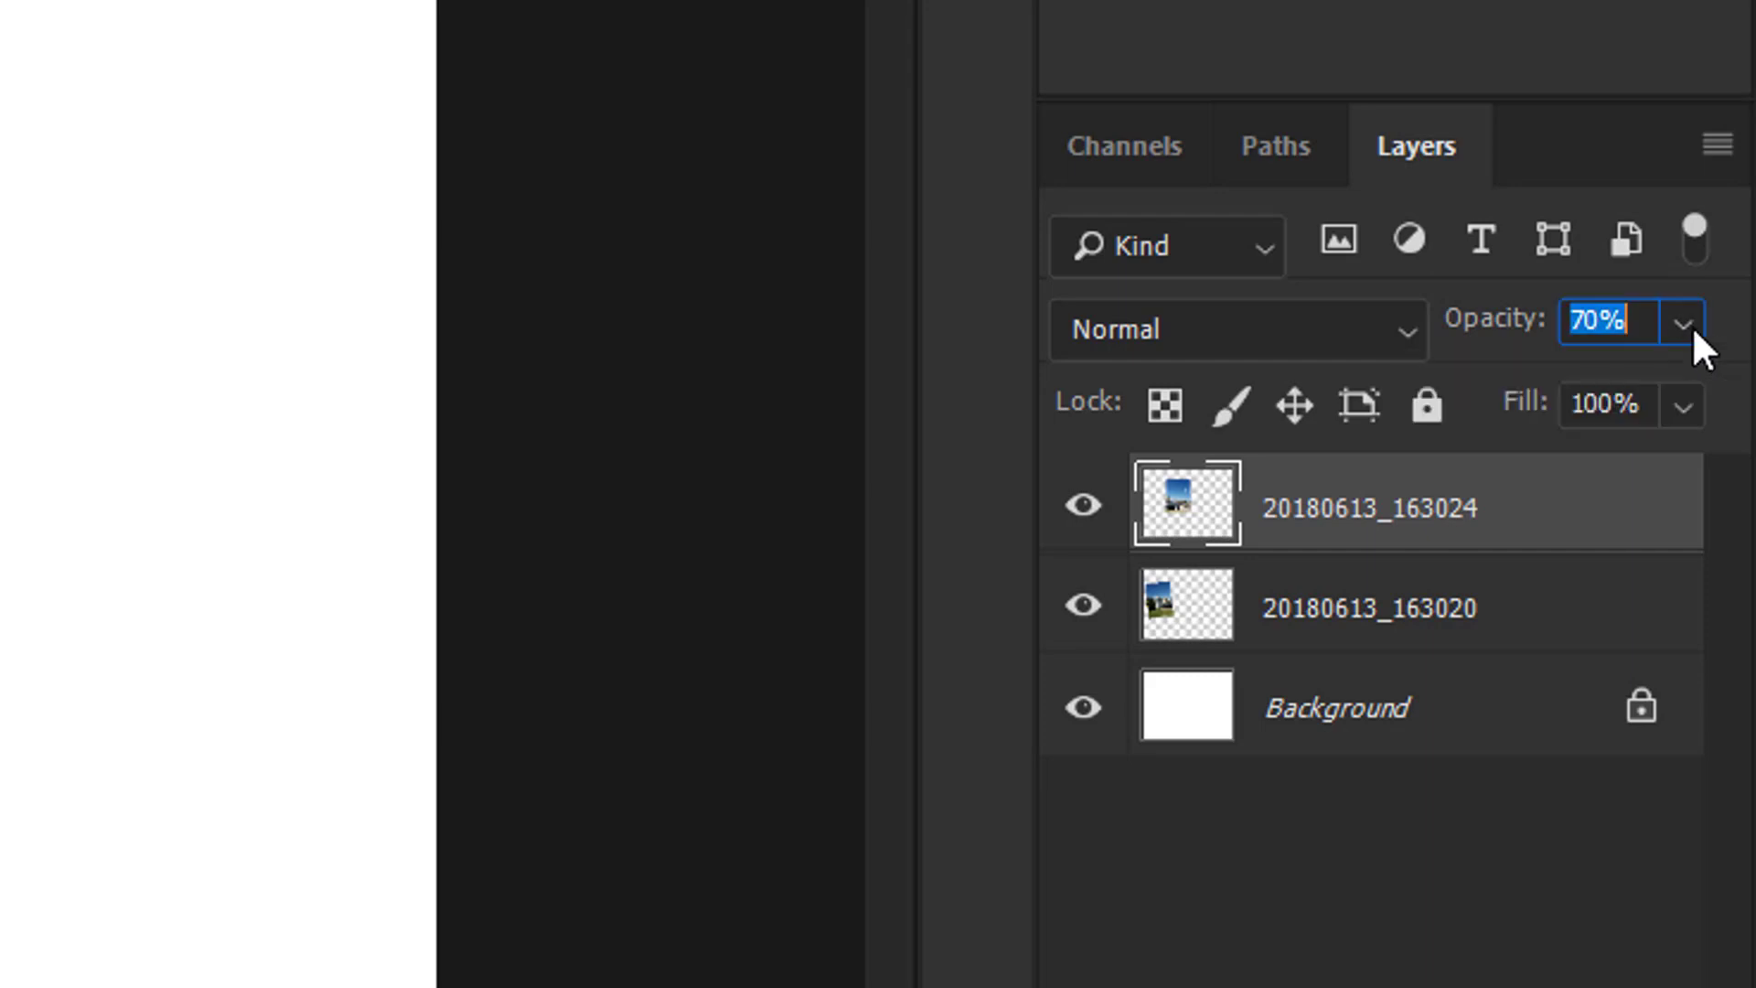
{"action": "left_click", "coordinate": [1635, 320]}
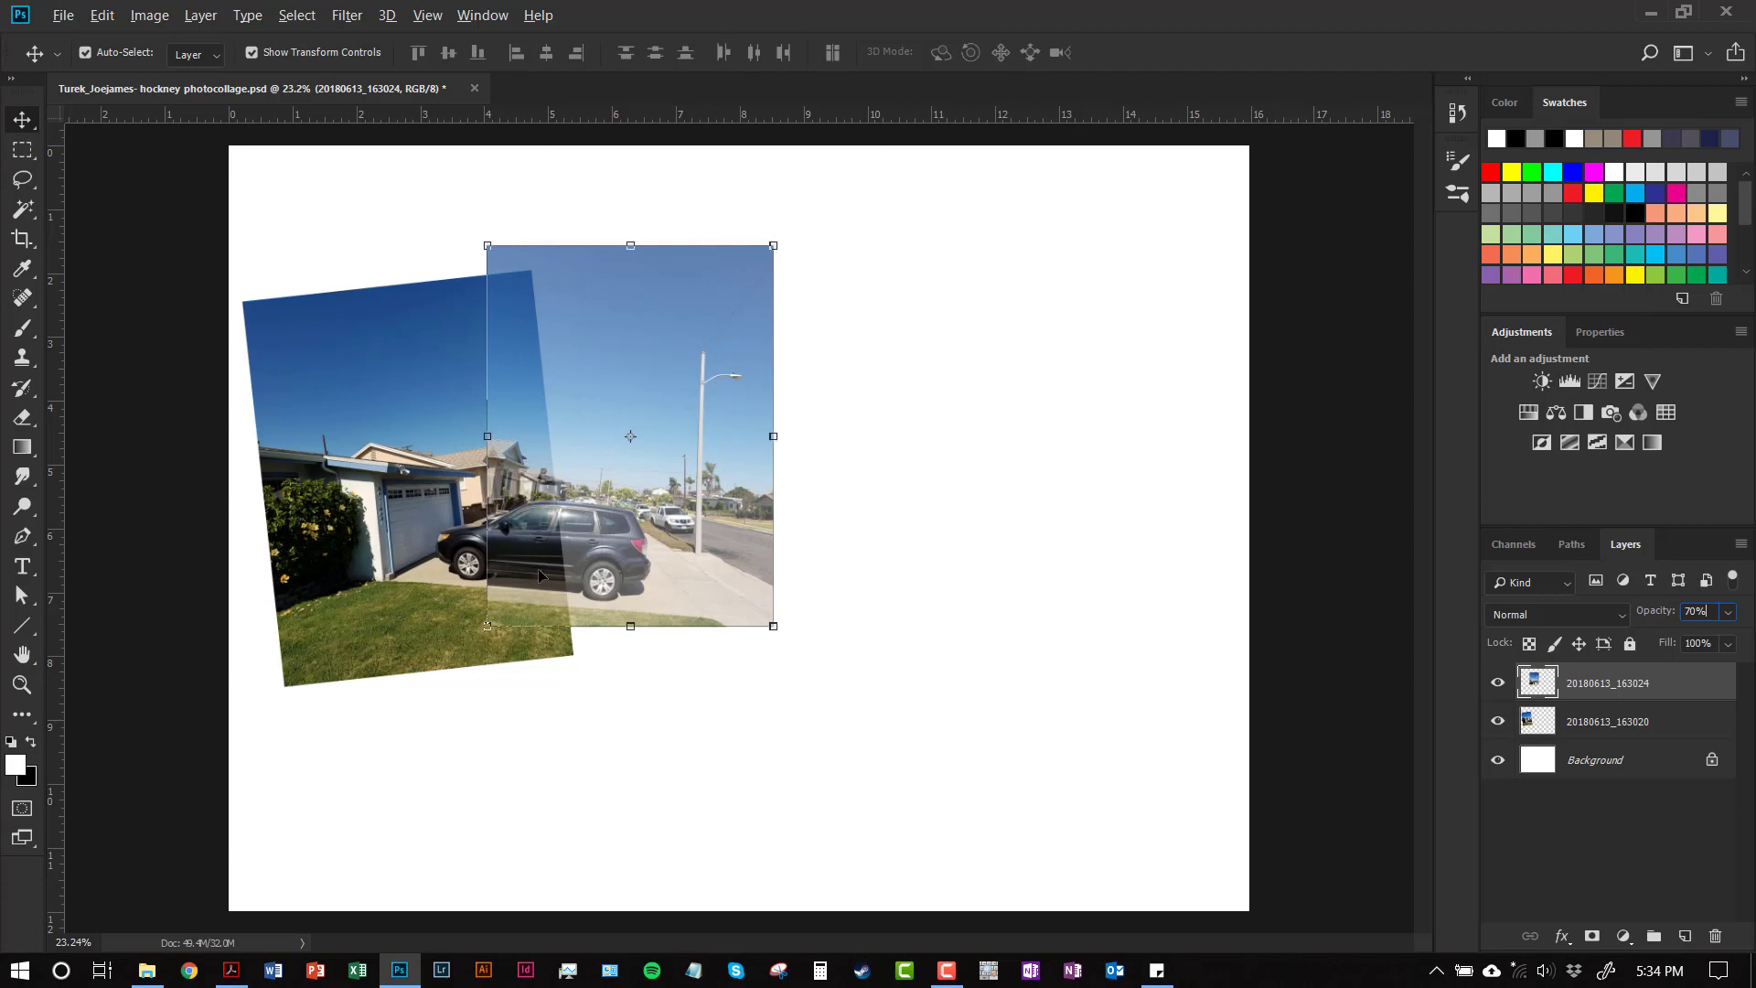
Nudge the top photo up-right and rotate it slightly to line up with the lower photo
{"action": "mouse_move", "coordinate": [612, 548]}
{"action": "left_mouse_down"}
{"action": "mouse_move", "coordinate": [634, 547]}
{"action": "mouse_move", "coordinate": [611, 544]}
{"action": "left_mouse_up"}
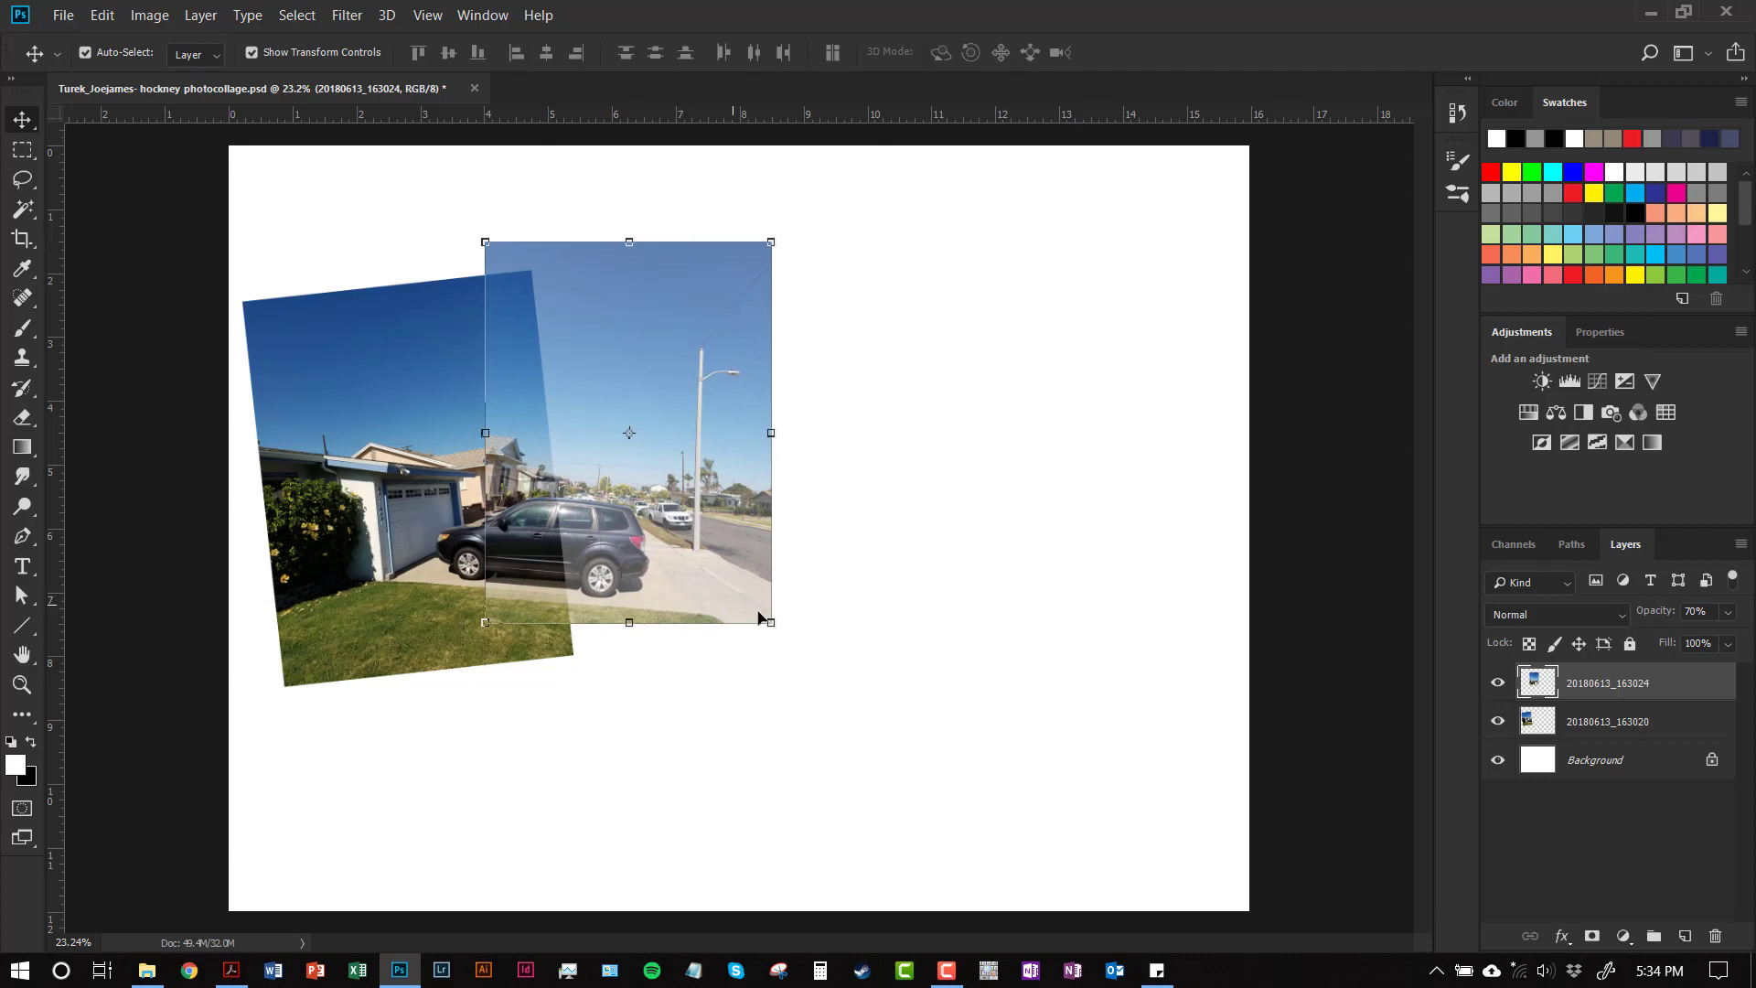
{"action": "left_click_drag", "start_coordinate": [789, 619], "coordinate": [714, 578]}
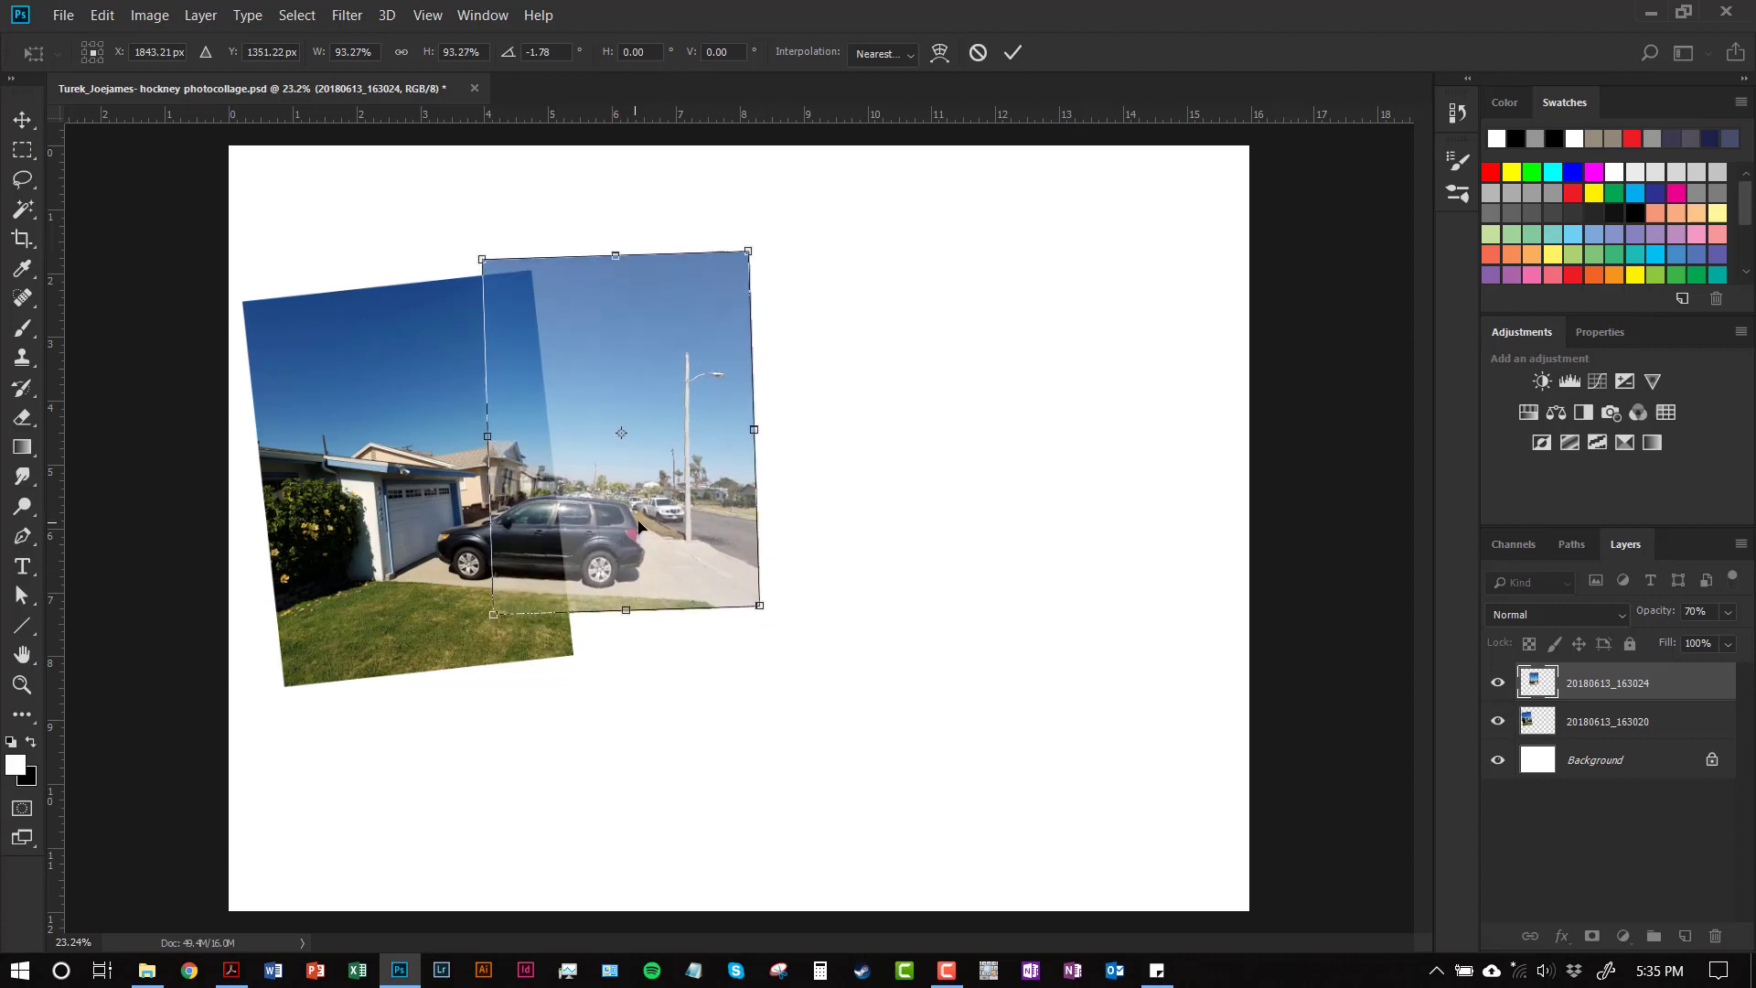
{"action": "left_click", "coordinate": [1013, 55]}
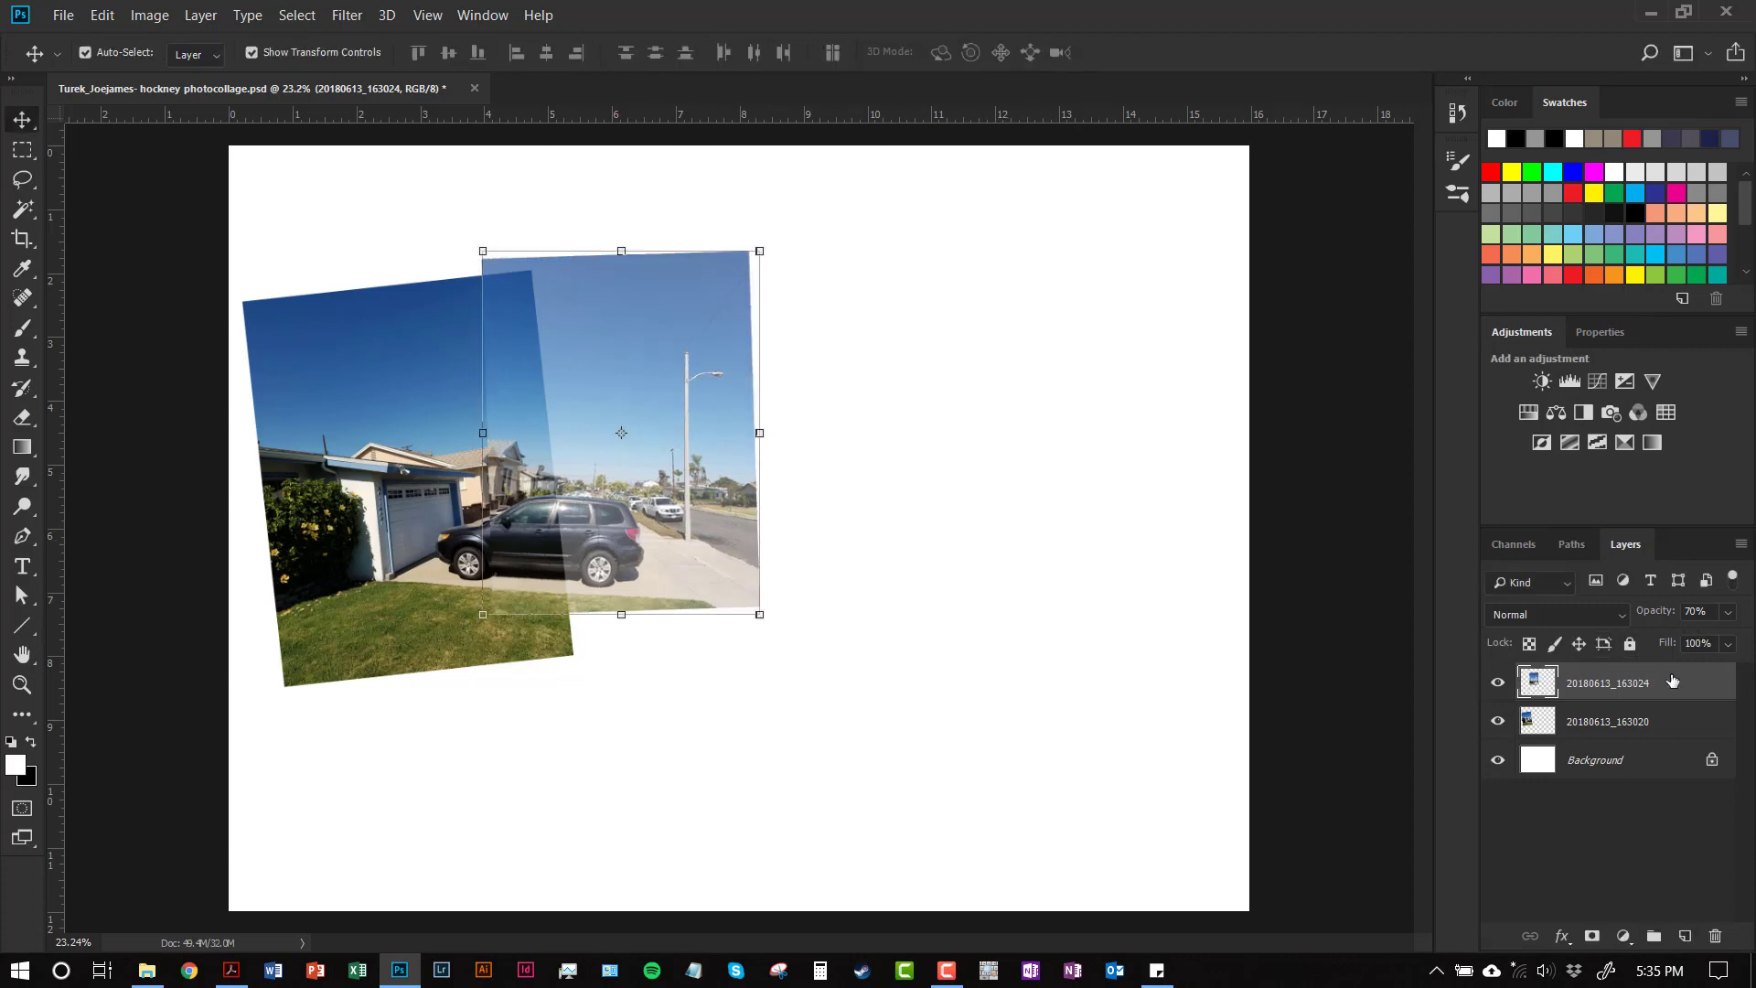
Set the top photo's opacity back to 100% and deselect the layers
{"action": "left_click", "coordinate": [1699, 611]}
{"action": "type", "text": "100"}
{"action": "key", "text": "Return"}
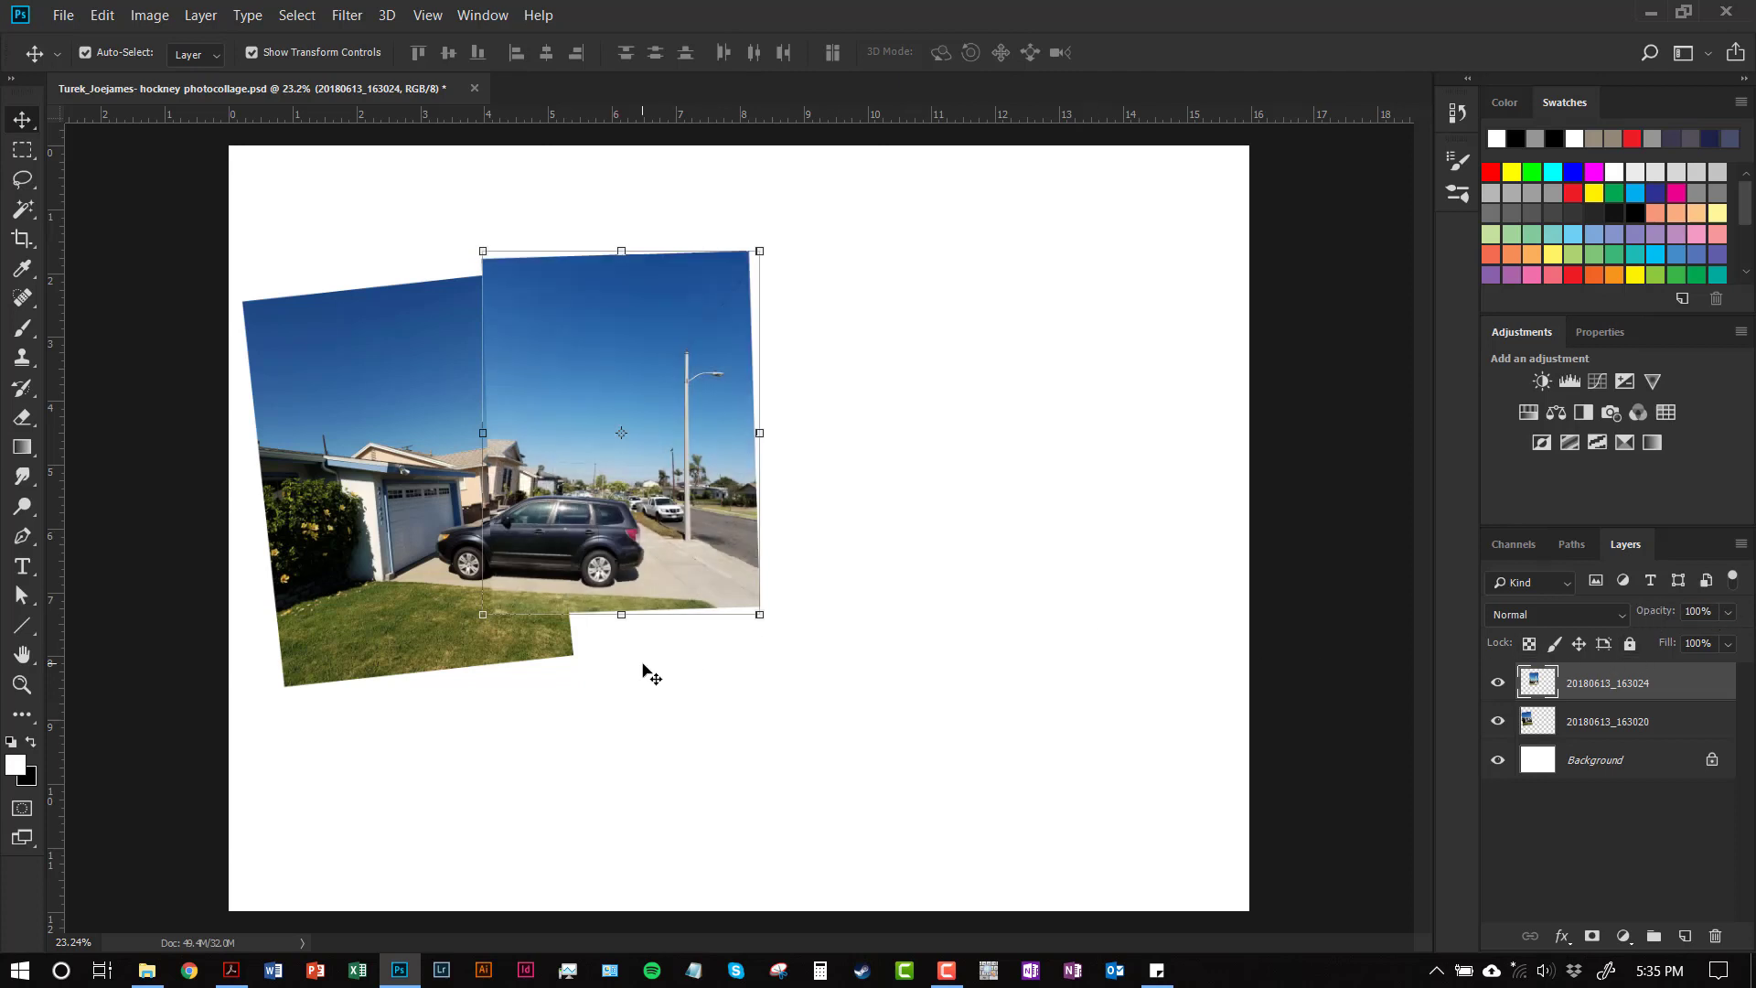
{"action": "left_click", "coordinate": [647, 675]}
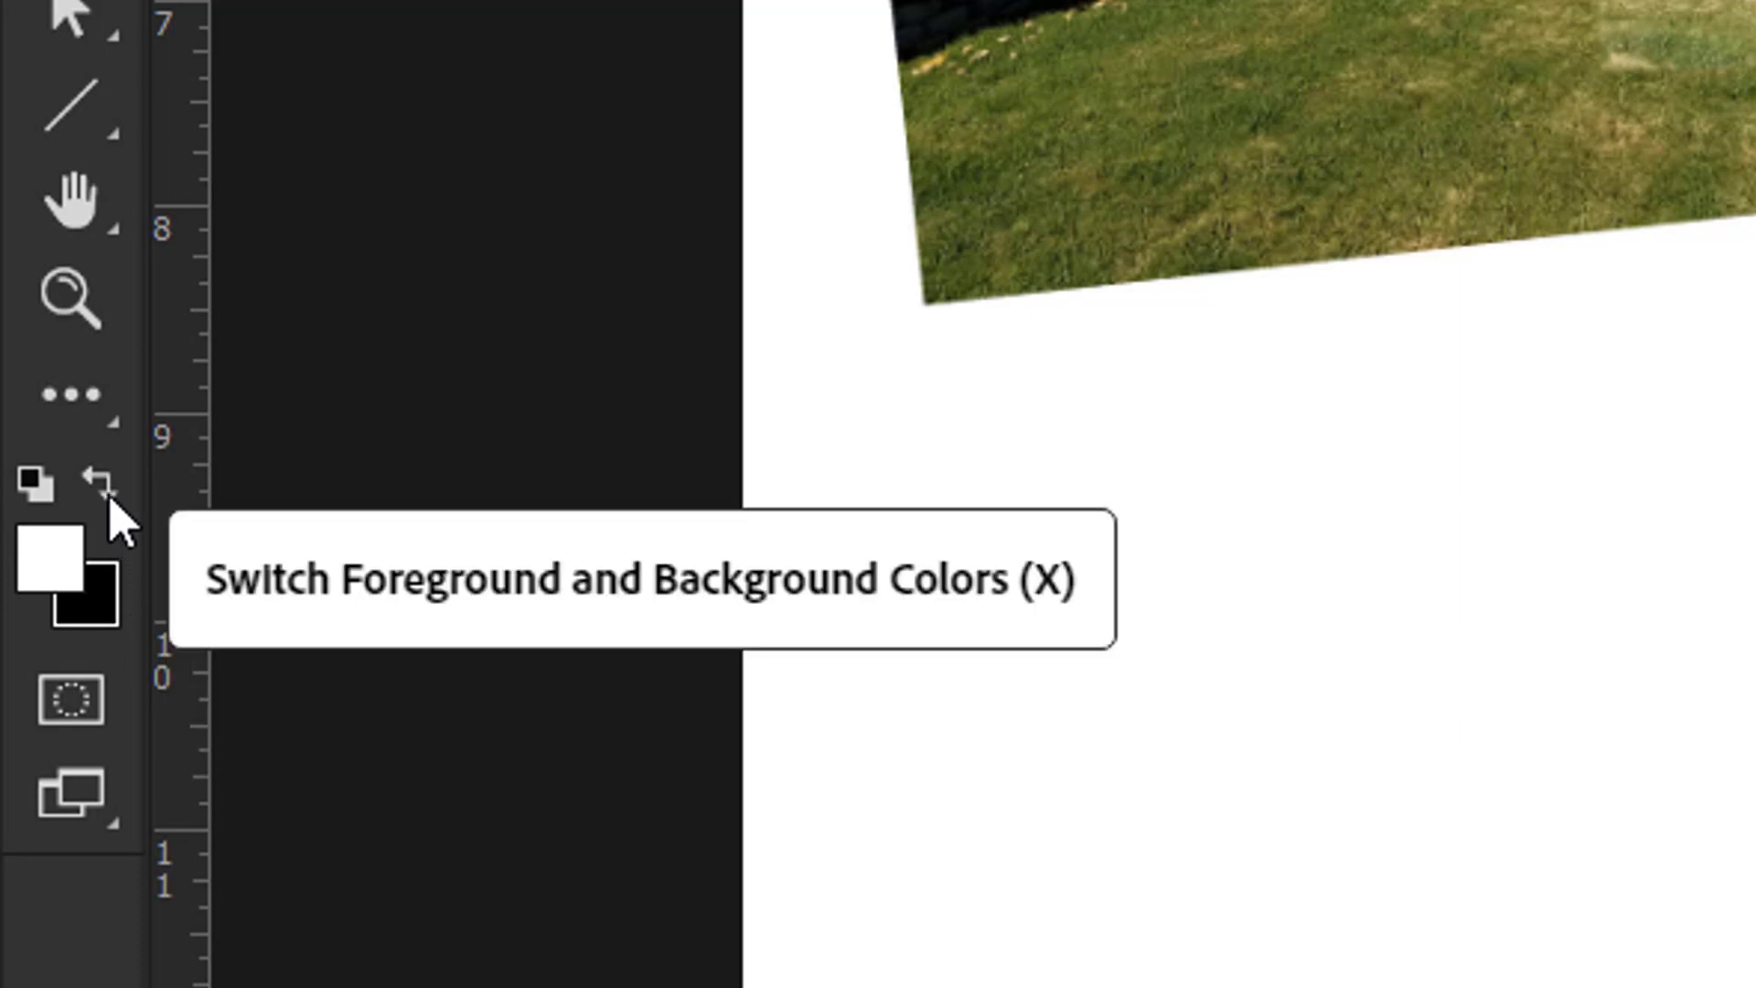
Swap the colours so the foreground is black and the background is white
{"action": "left_click", "coordinate": [98, 479]}
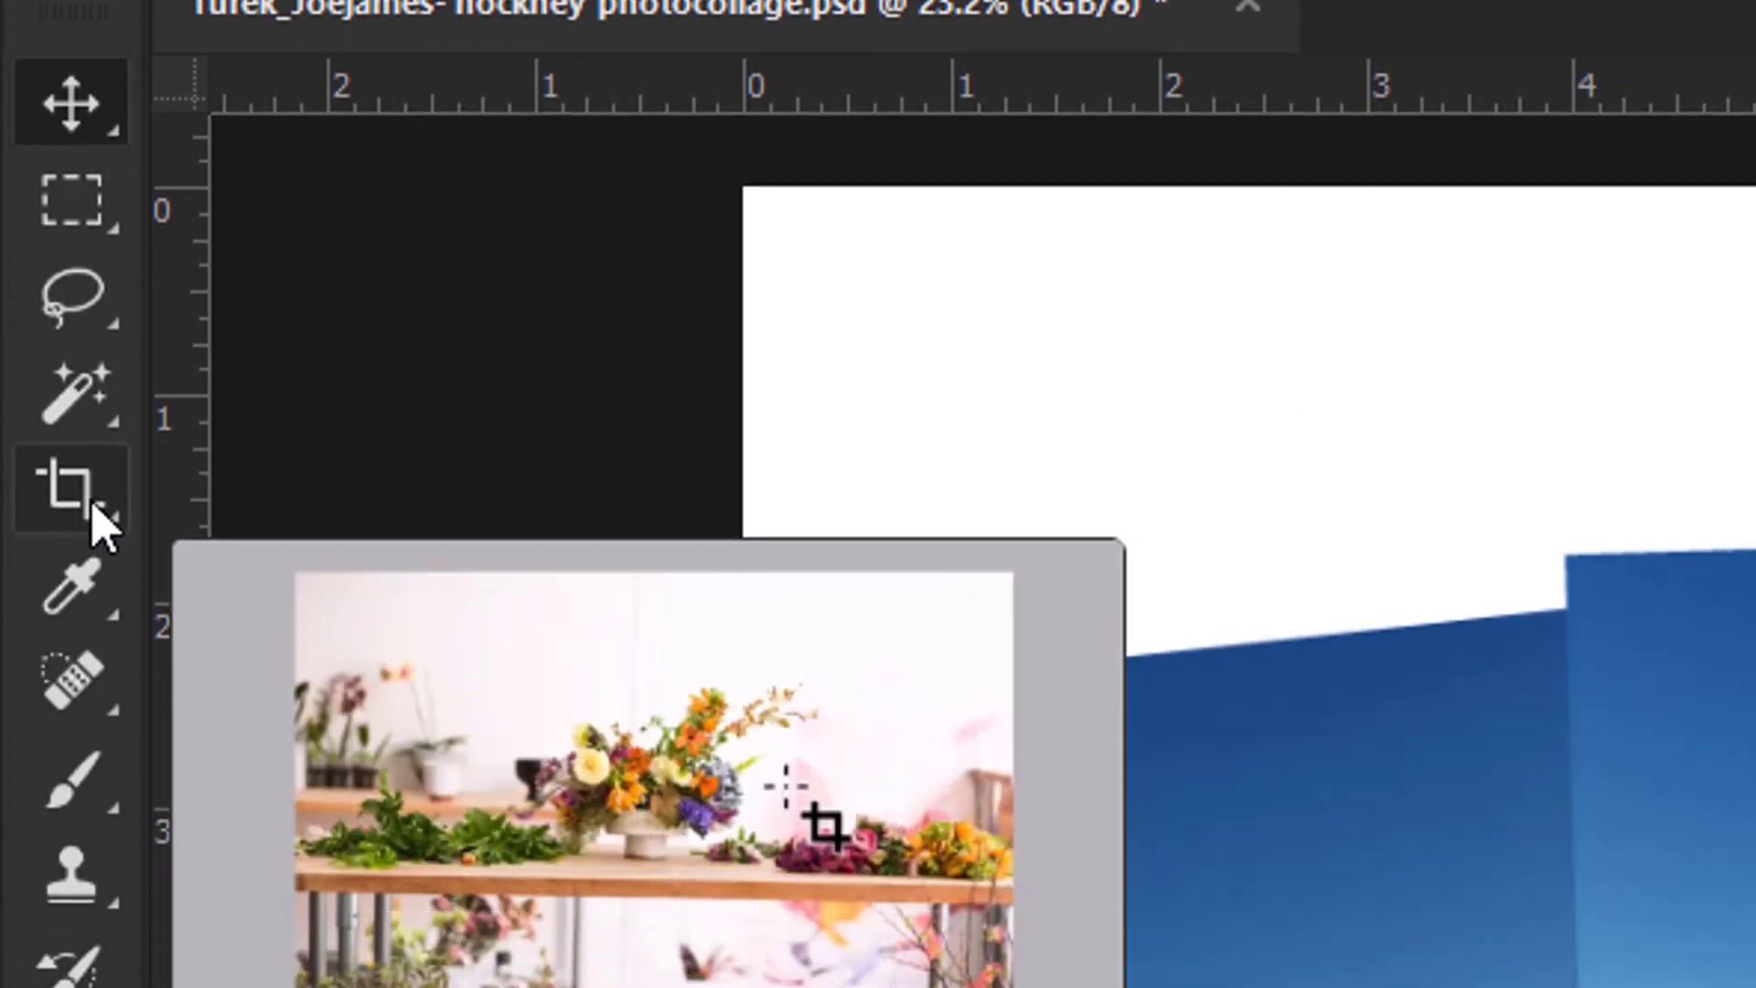
Crop outward past the left edge to add a transparent strip to the canvas
{"action": "left_click", "coordinate": [94, 515]}
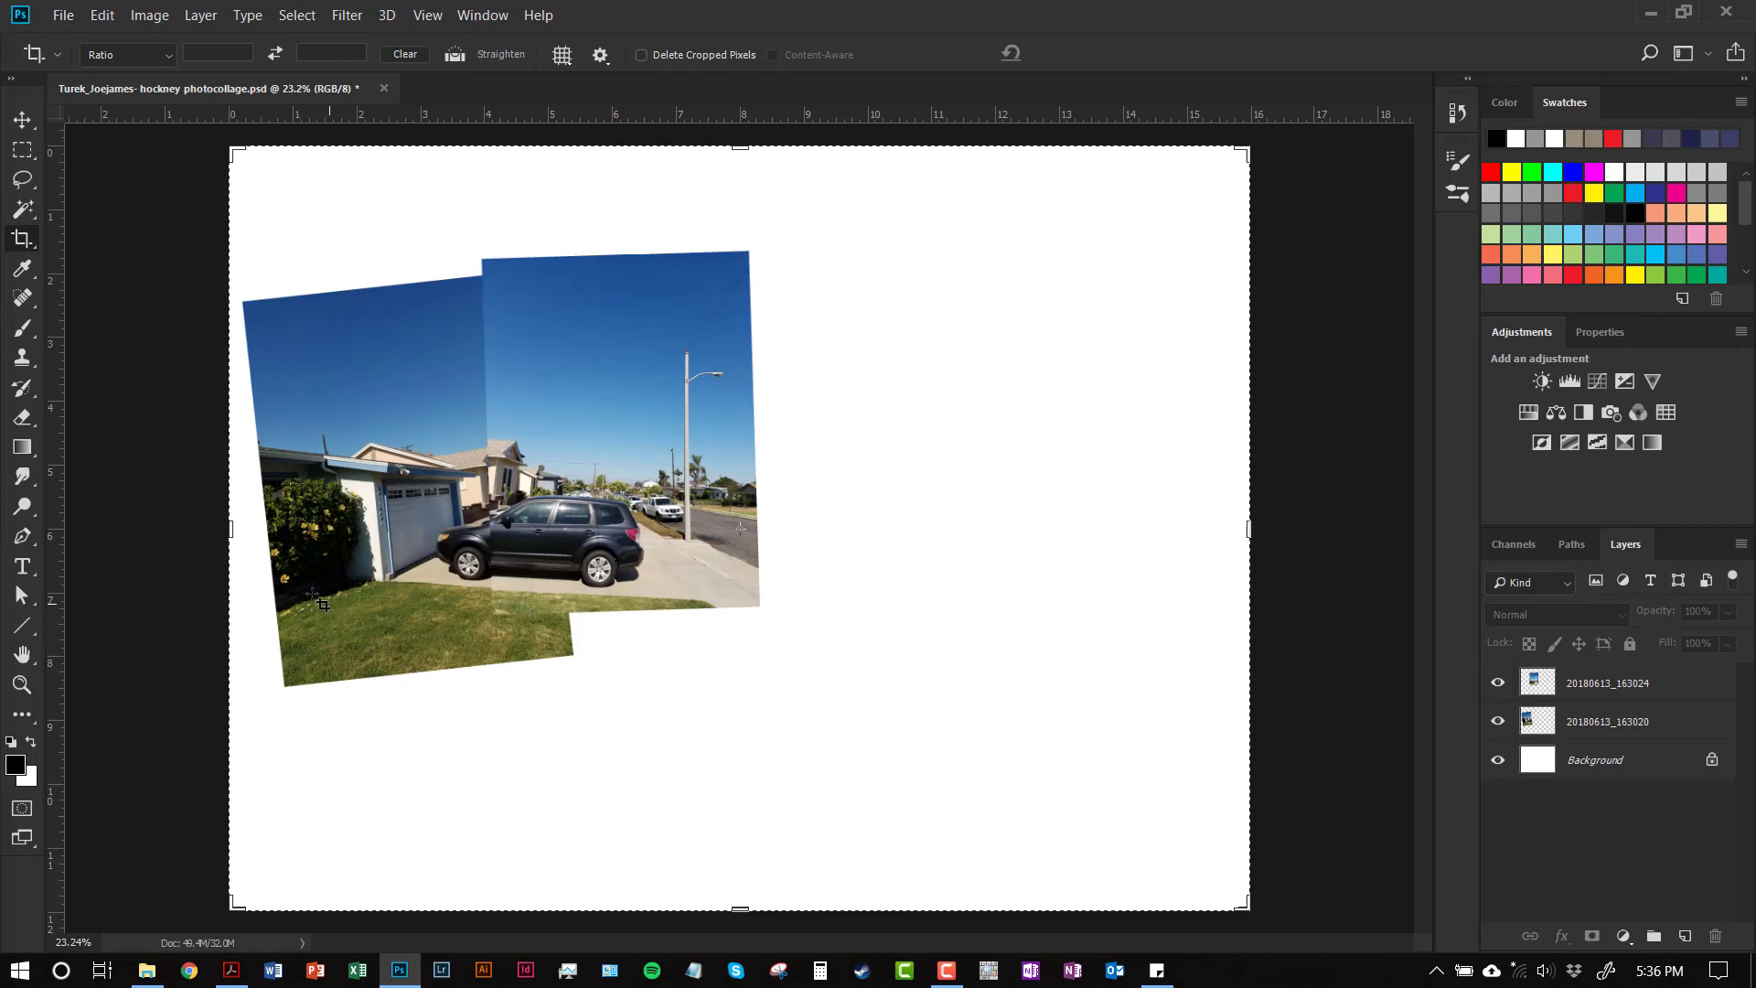
{"action": "left_click_drag", "start_coordinate": [225, 529], "coordinate": [189, 523]}
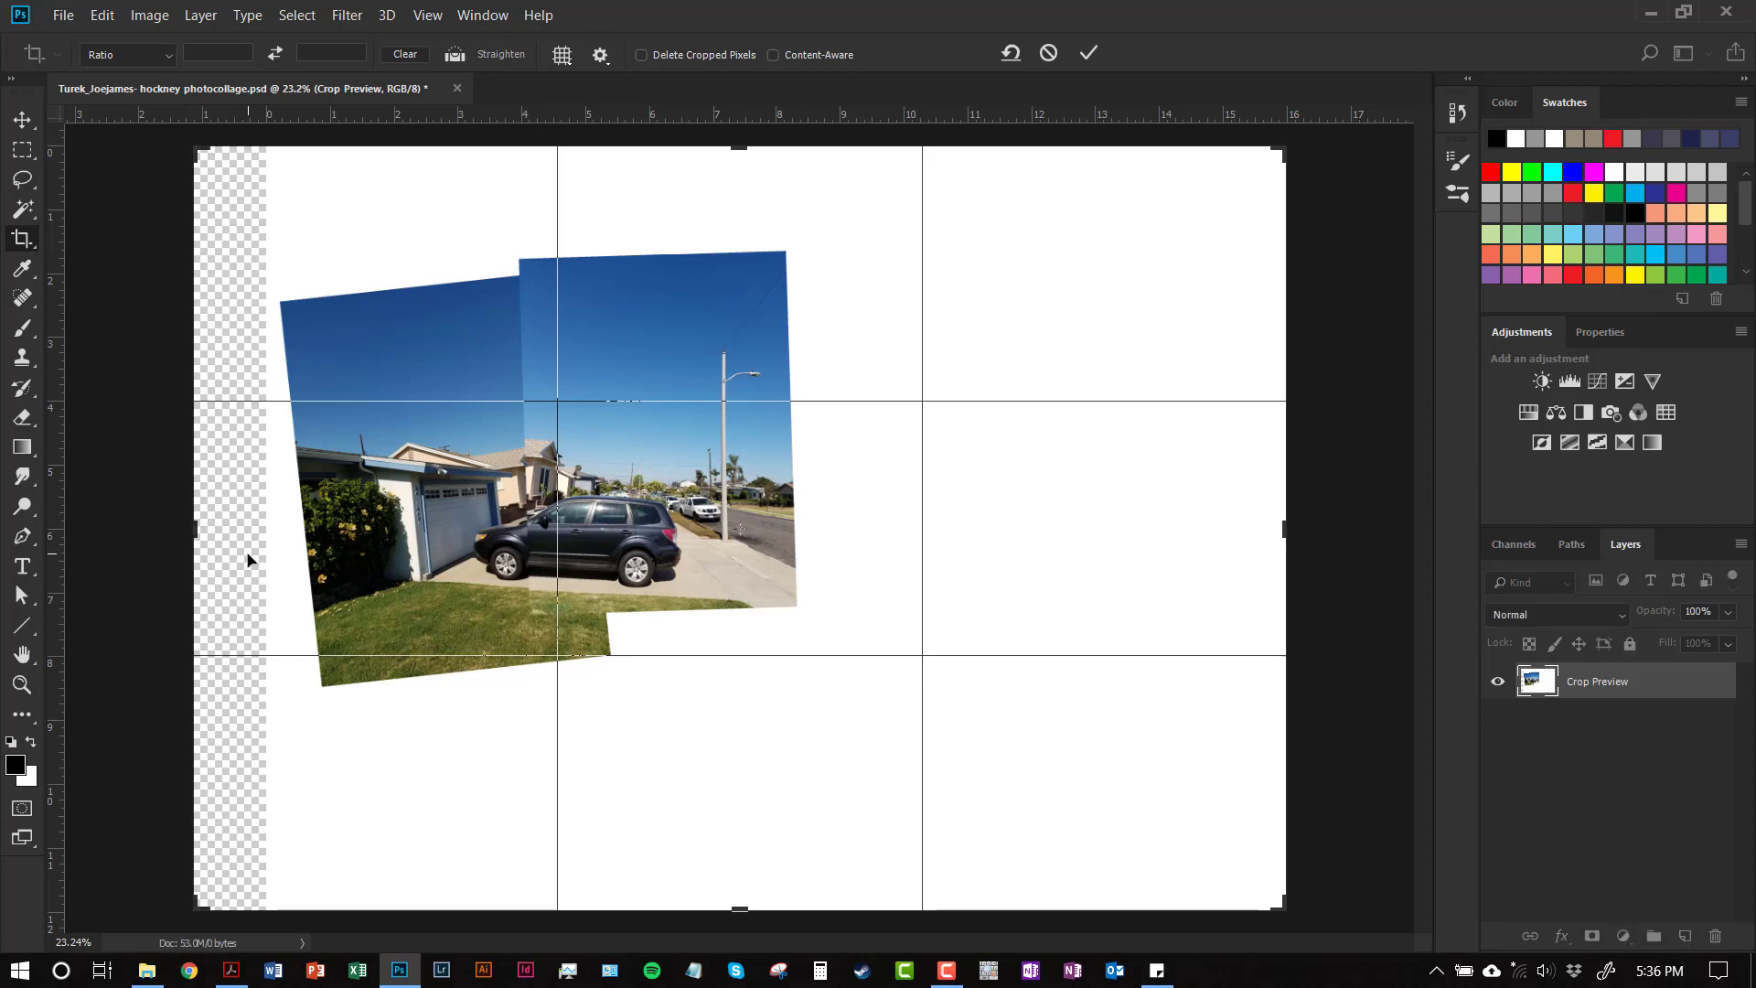
{"action": "key", "text": "Return"}
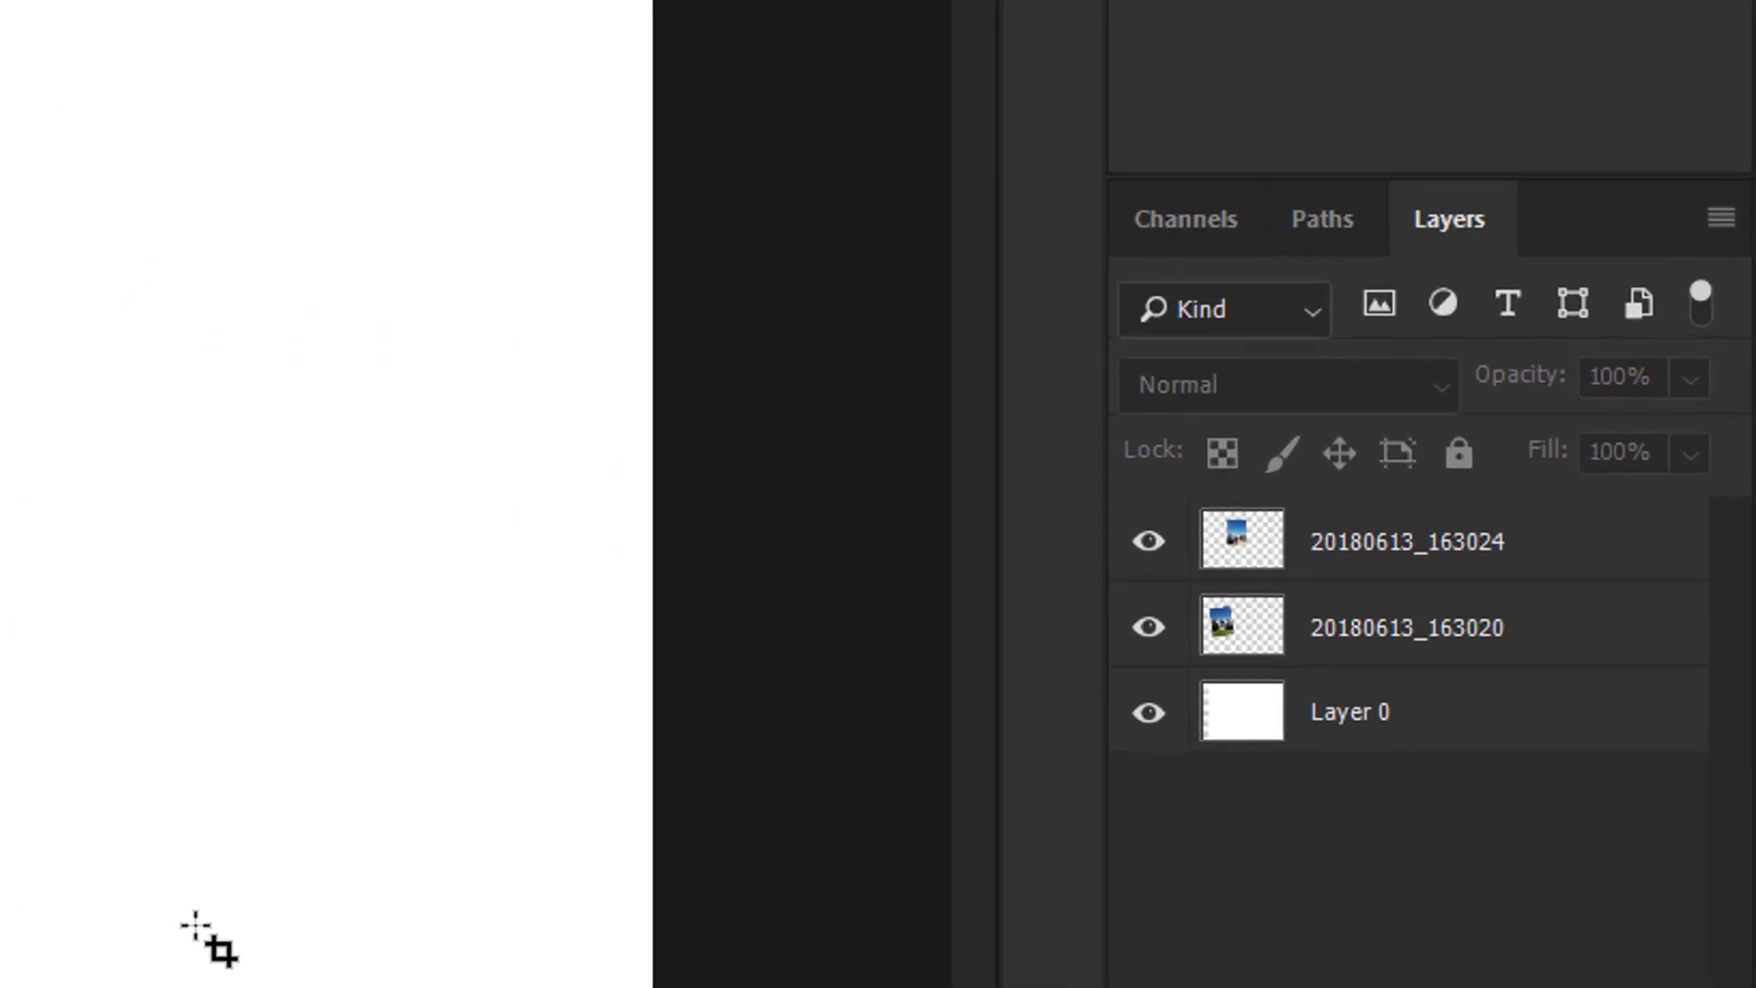
Convert Layer 0 into the Background layer with Background from Layer, filling the strip white
{"action": "left_click", "coordinate": [1469, 748]}
{"action": "right_click", "coordinate": [1470, 743]}
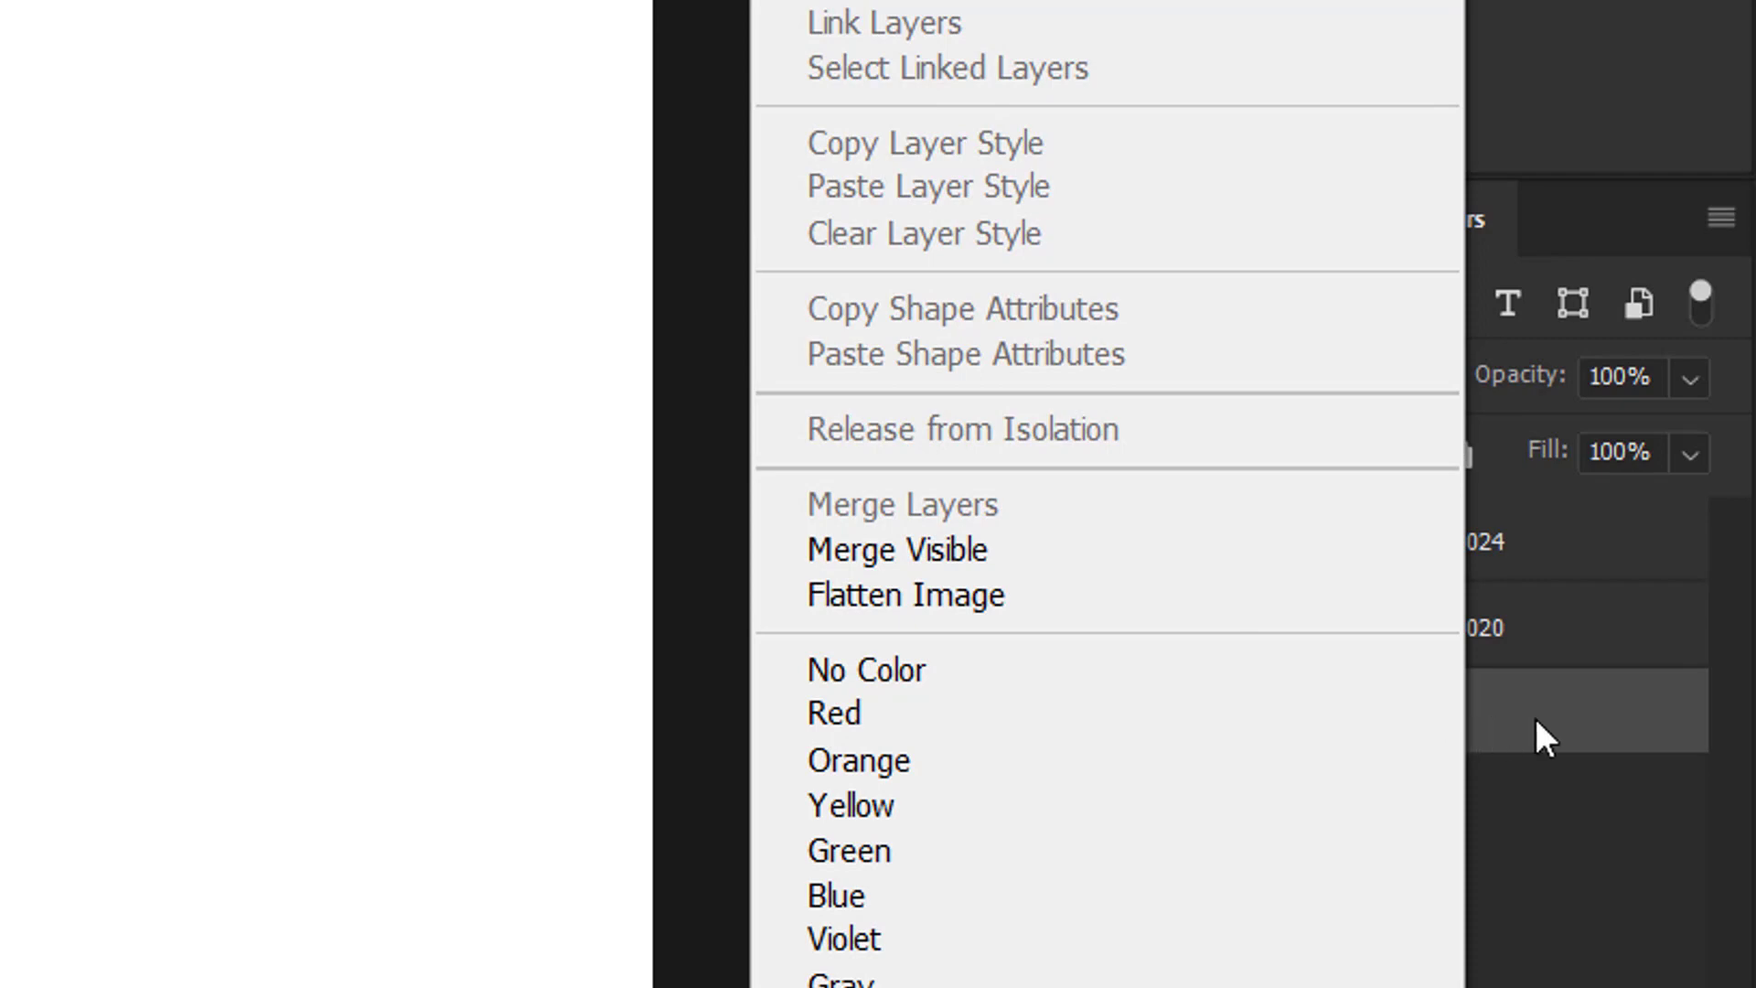
{"action": "key", "text": "Escape"}
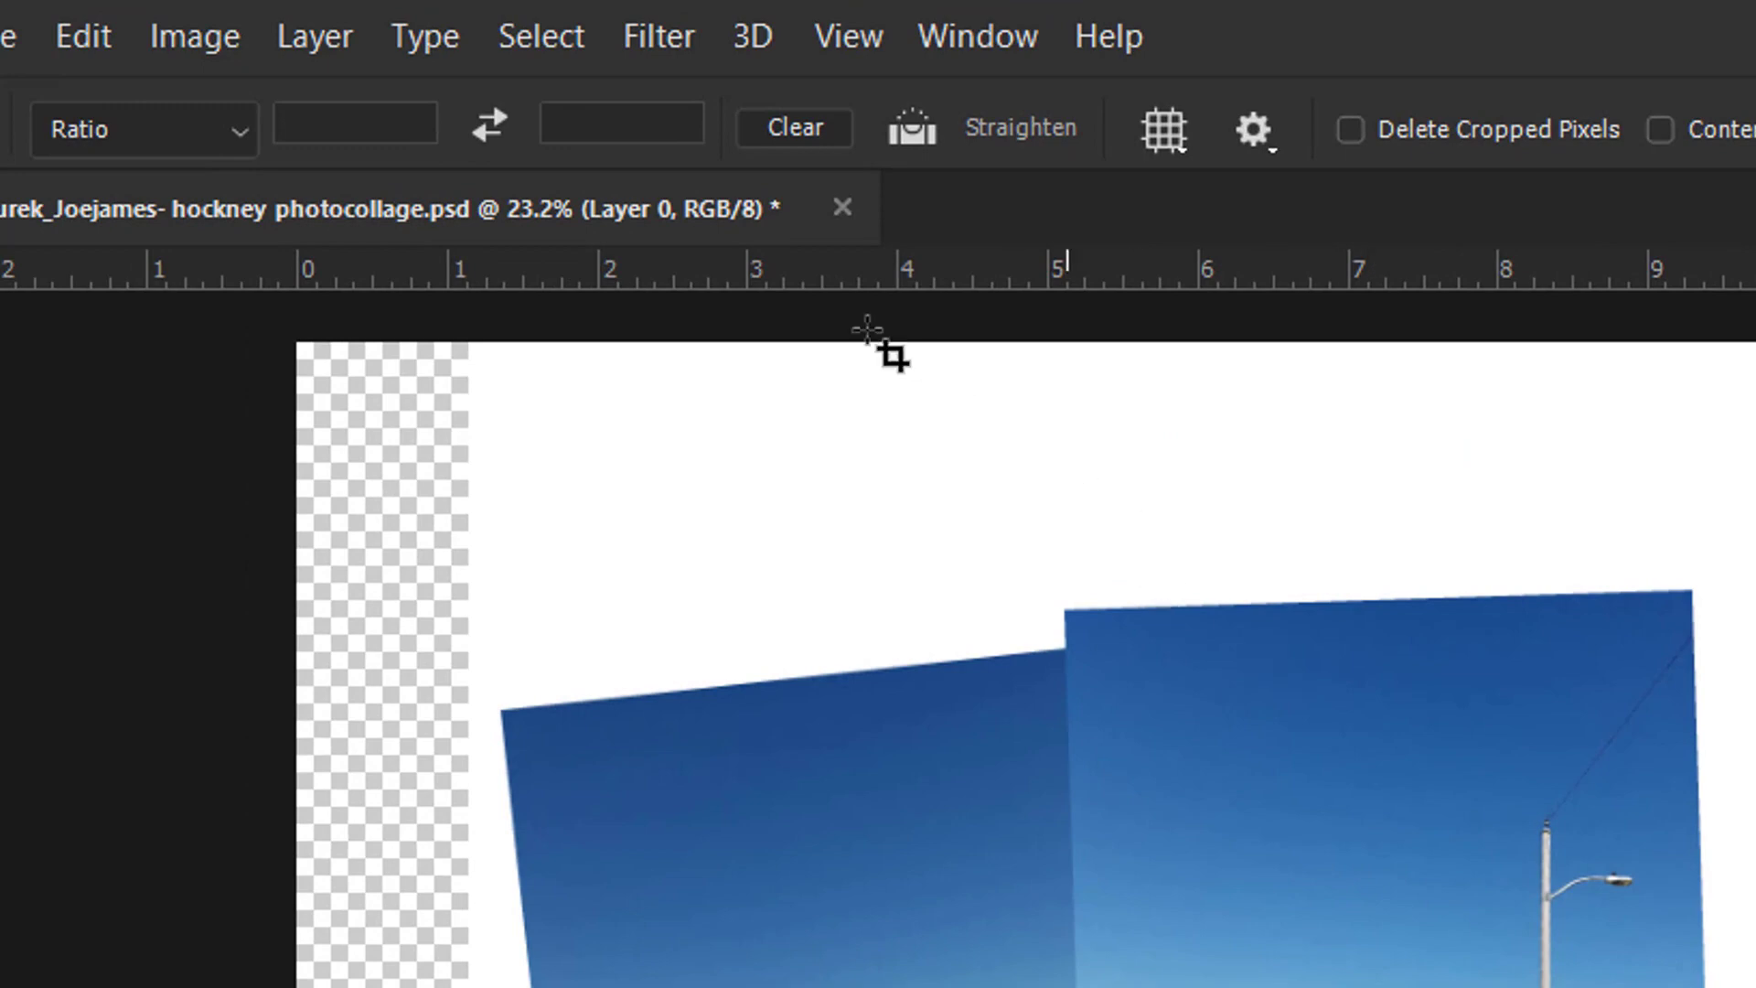
{"action": "left_click", "coordinate": [331, 41]}
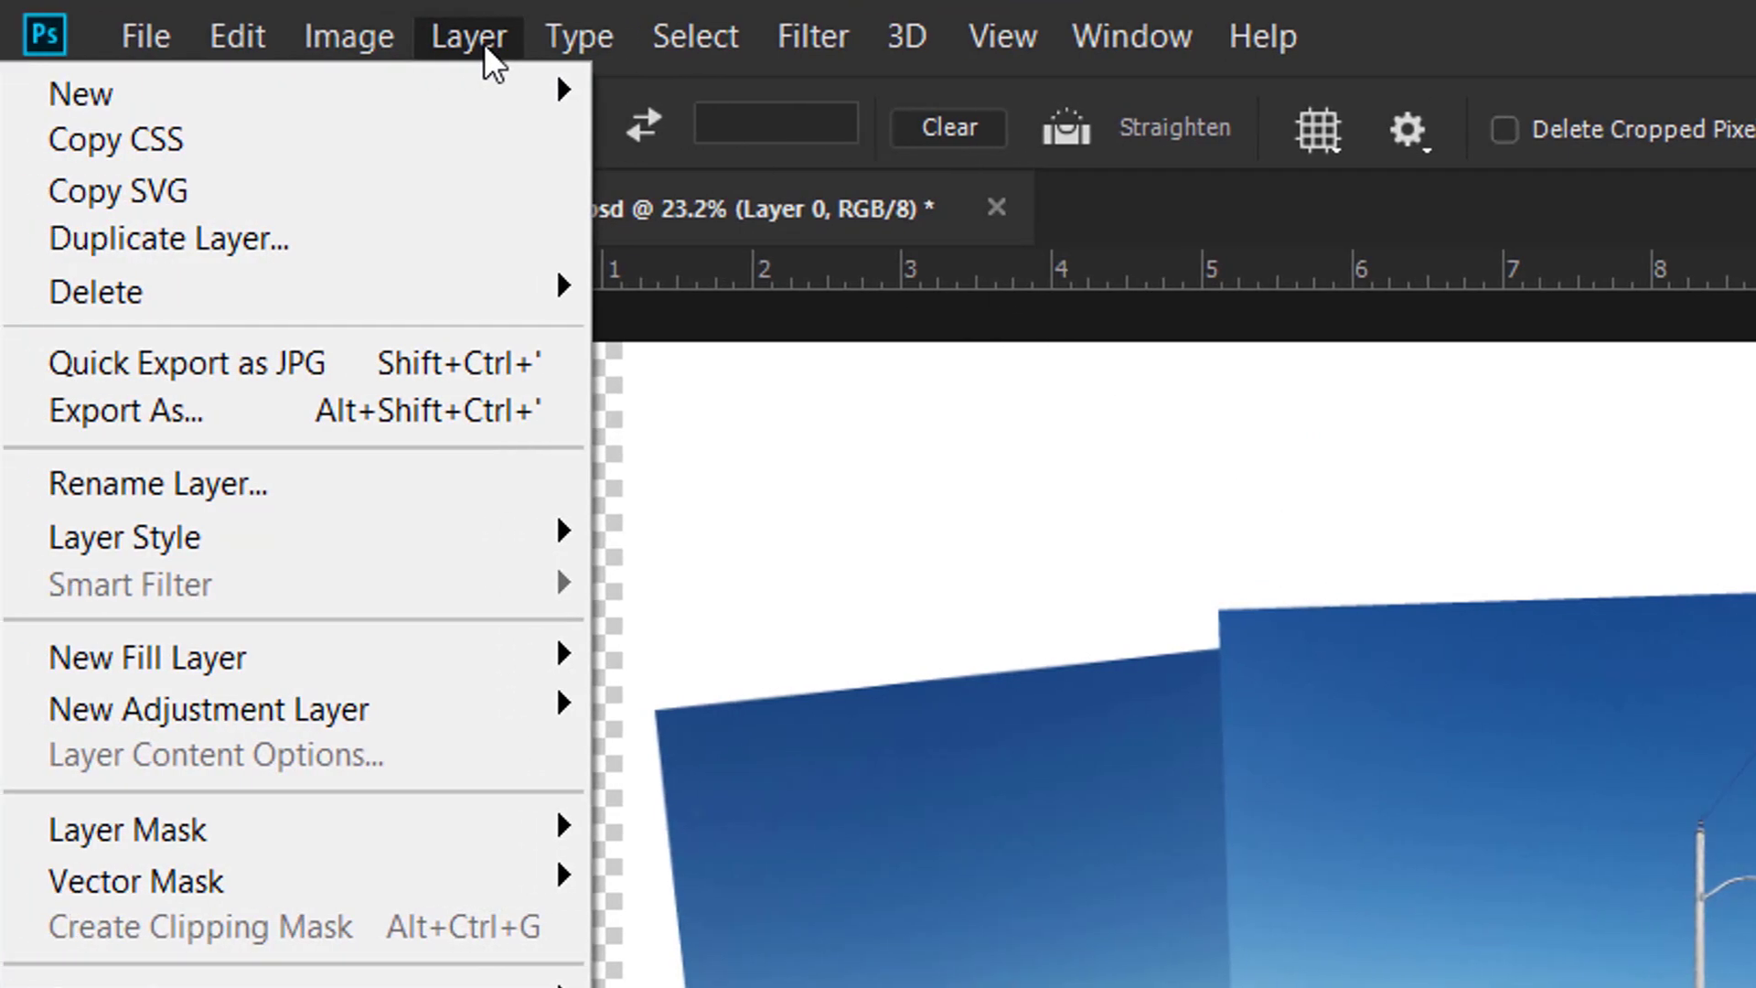
{"action": "mouse_move", "coordinate": [380, 108]}
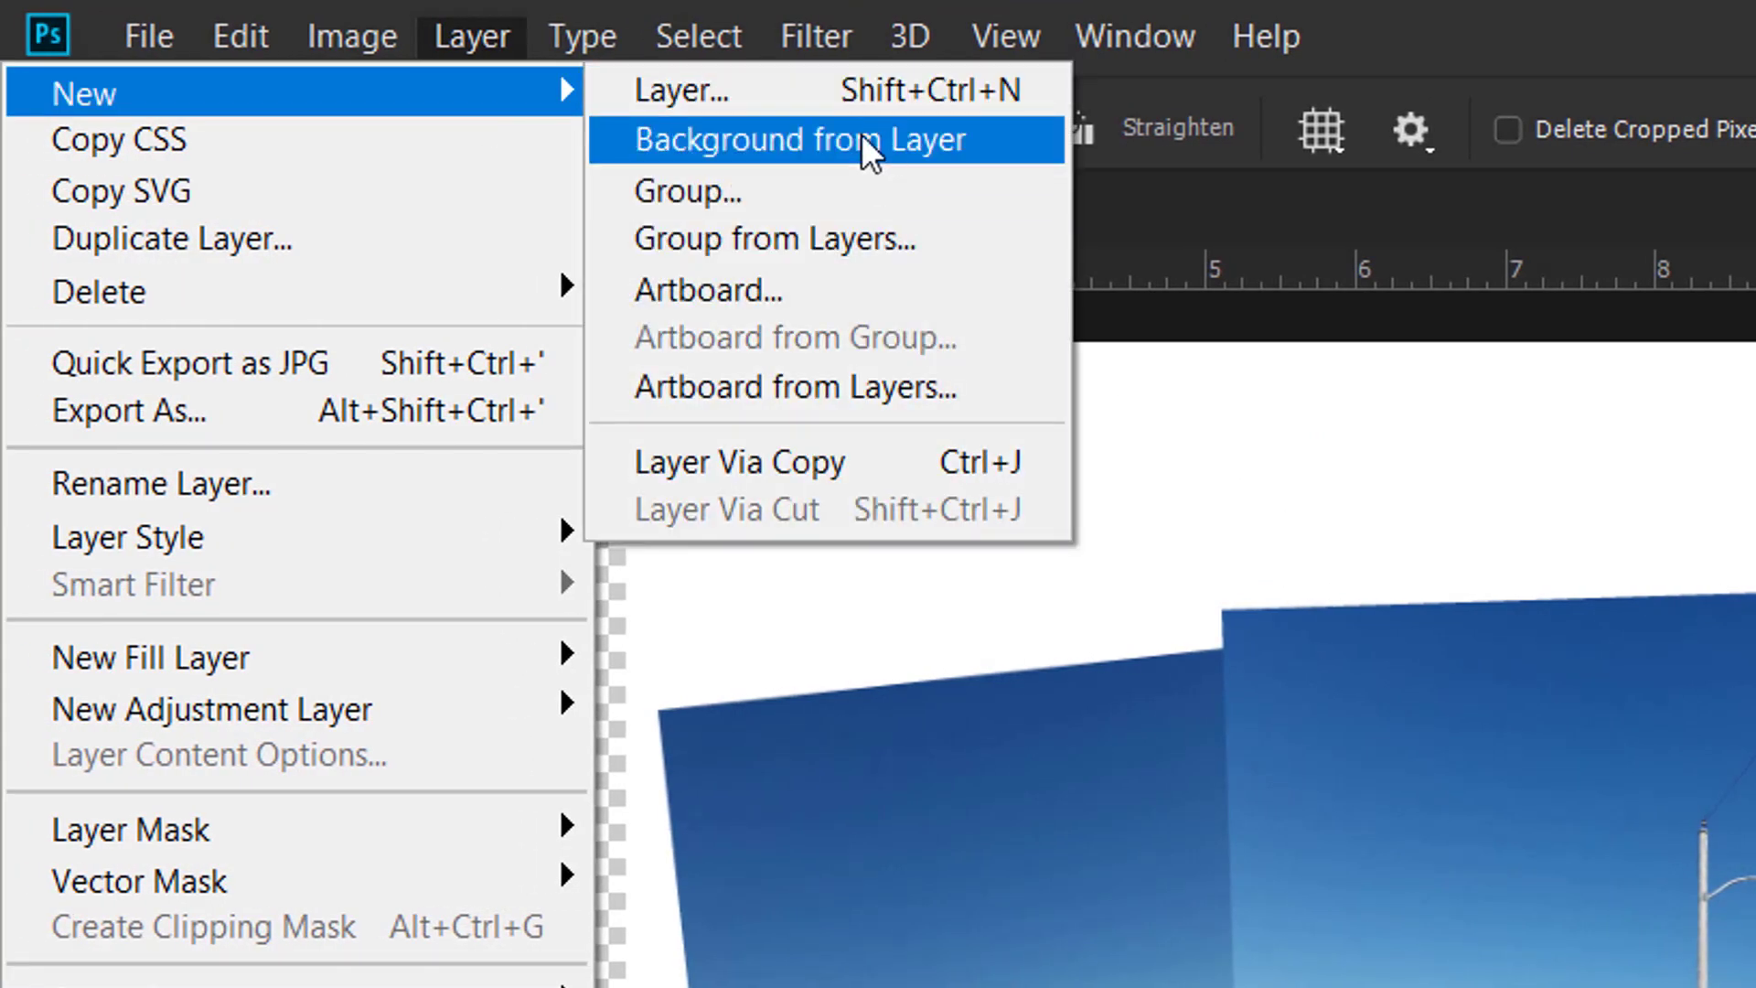
{"action": "left_click", "coordinate": [889, 139]}
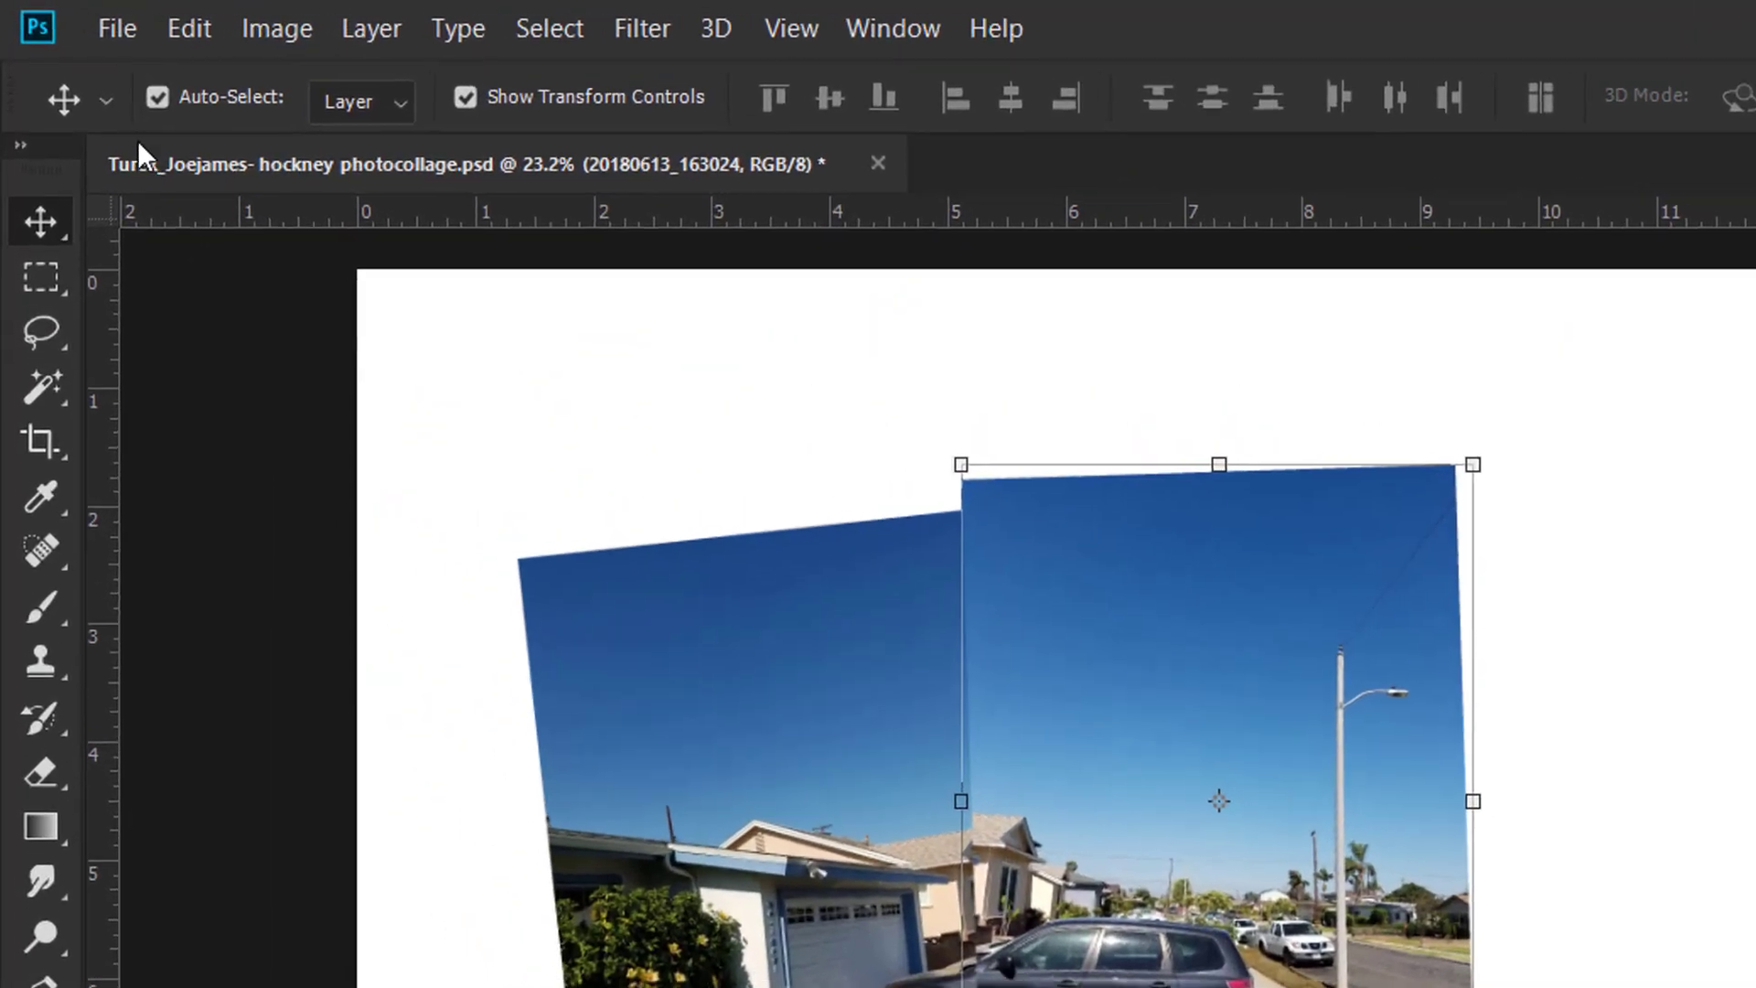
Apply Edit > Transform > Perspective to the top street photo
{"action": "left_click", "coordinate": [127, 35]}
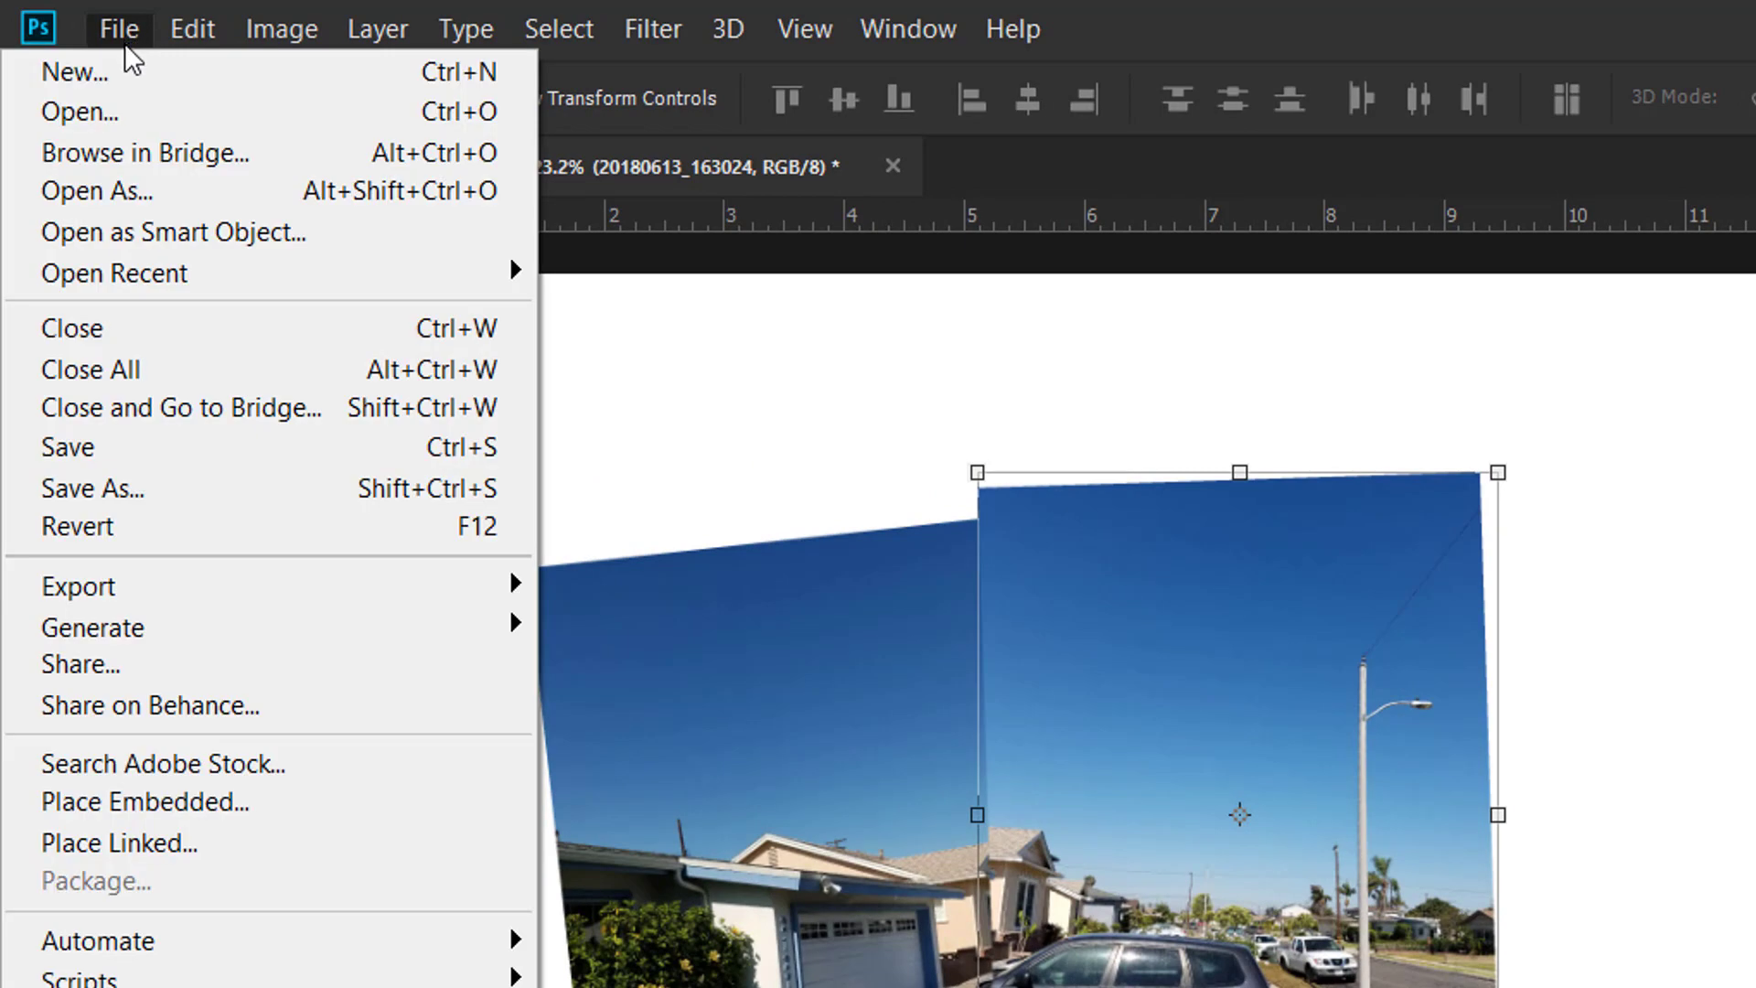
{"action": "mouse_move", "coordinate": [187, 41]}
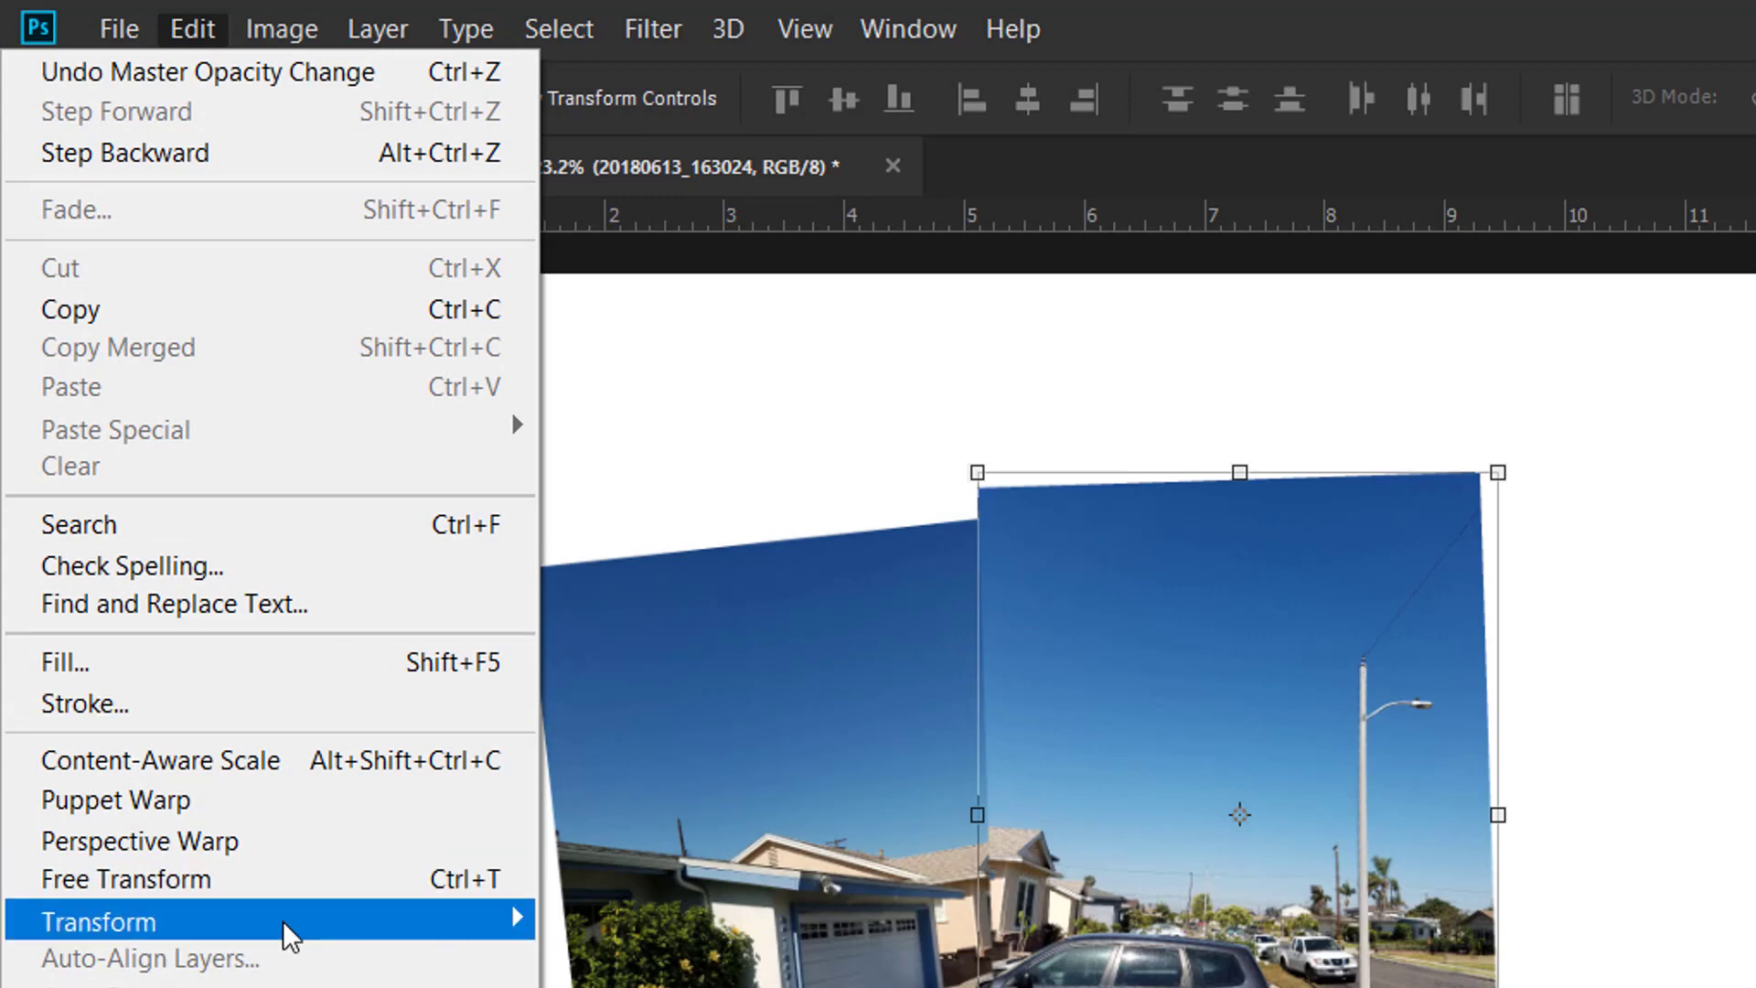
{"action": "mouse_move", "coordinate": [289, 935]}
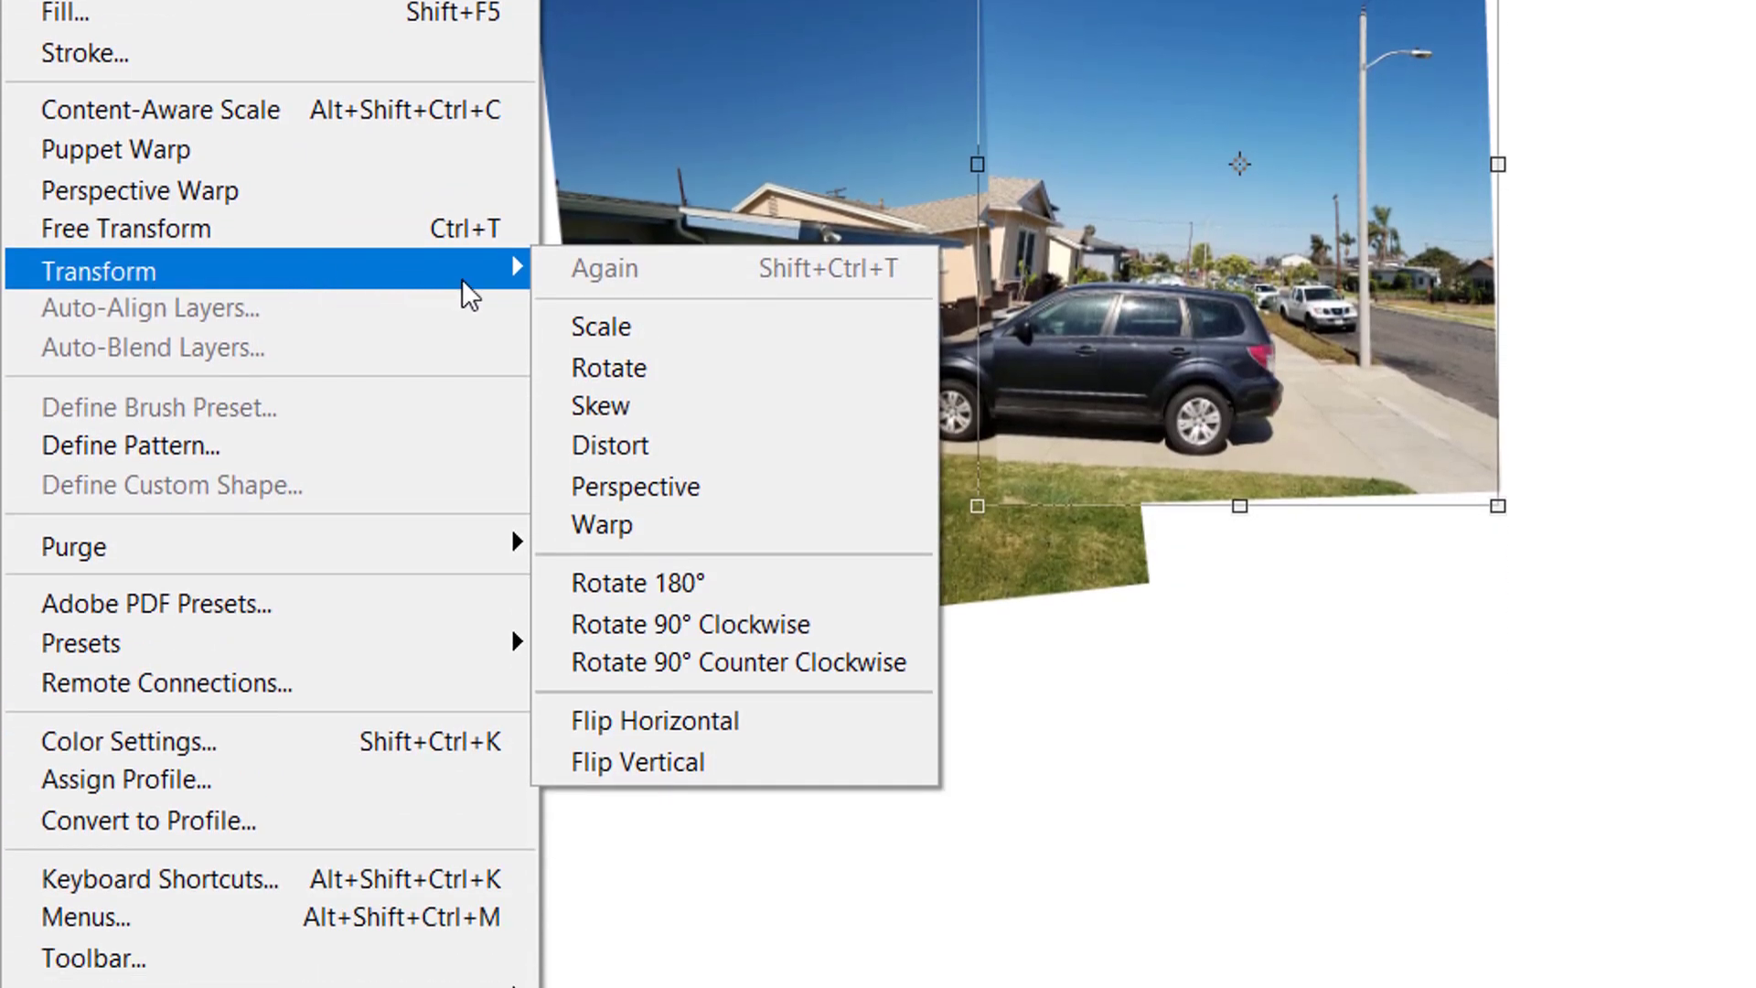
{"action": "left_click", "coordinate": [691, 500]}
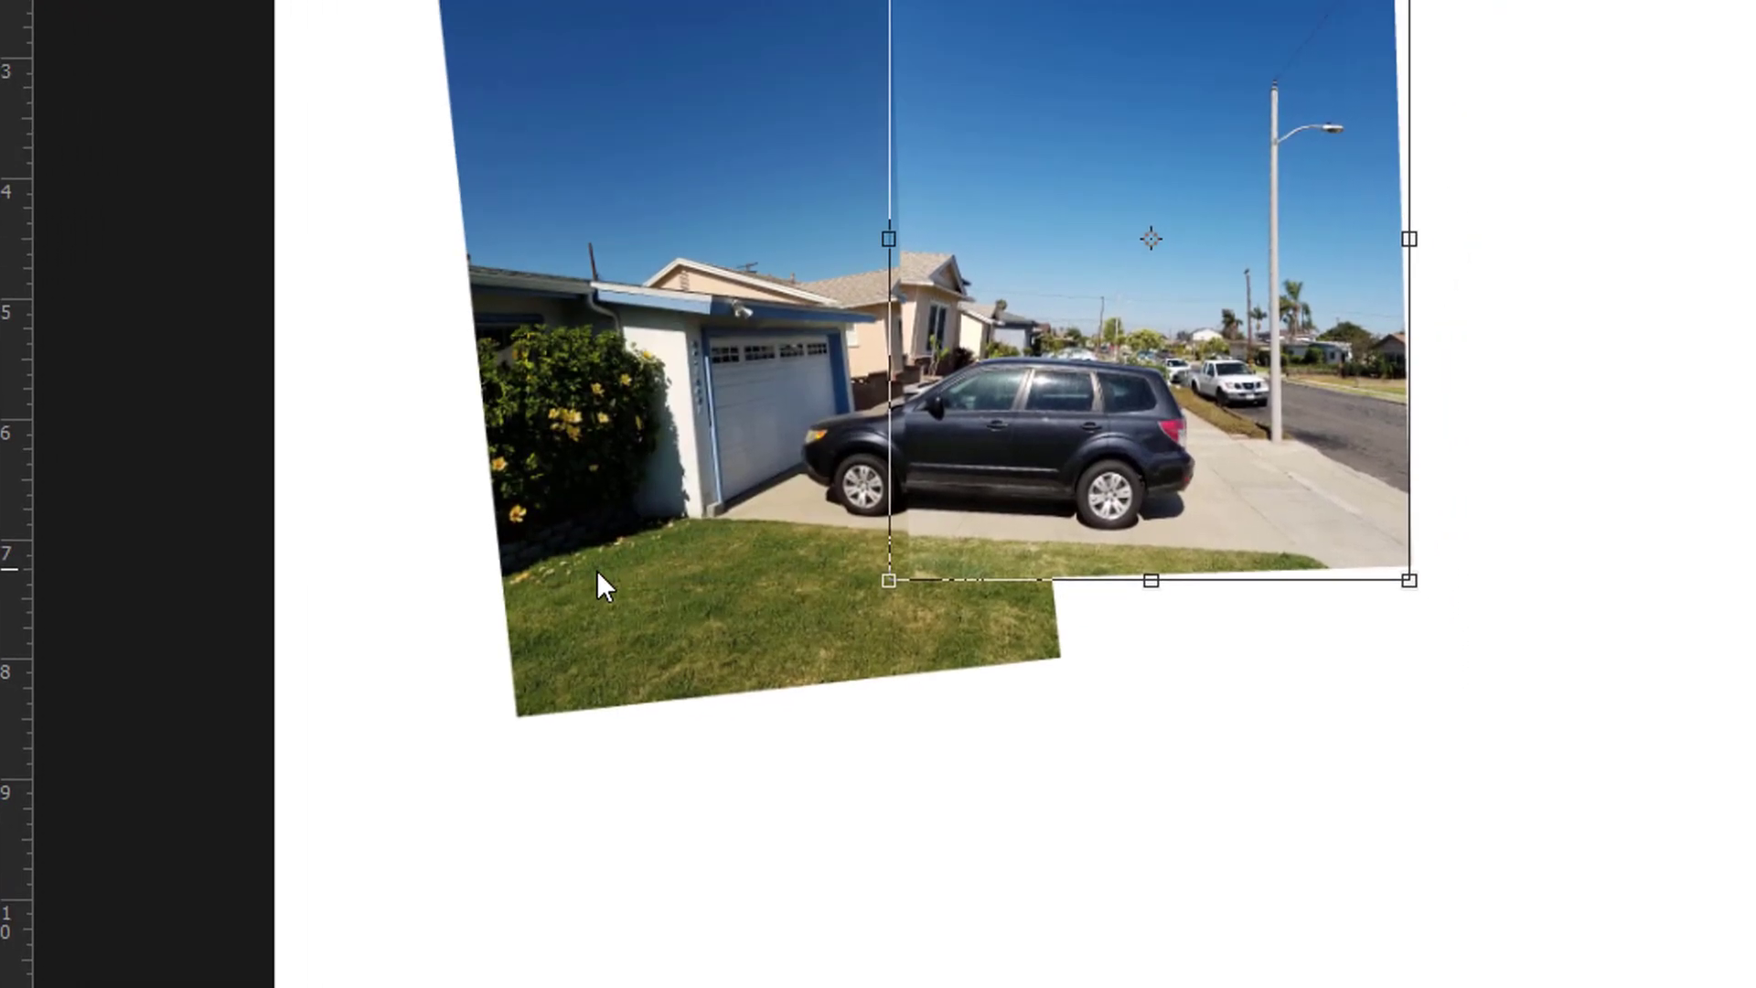